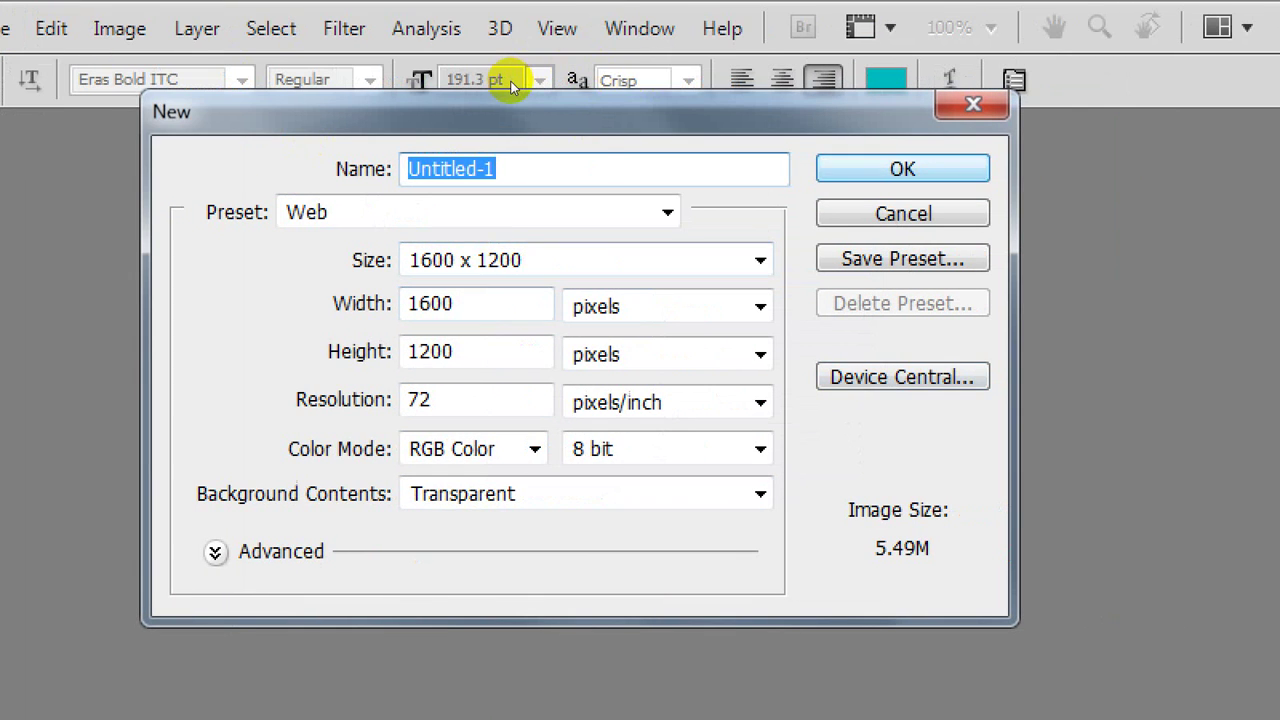
Create a 1600 x 1200 pixel web document with transparent background and add a horizontal first-name text near the canvas centre.
key(Return)
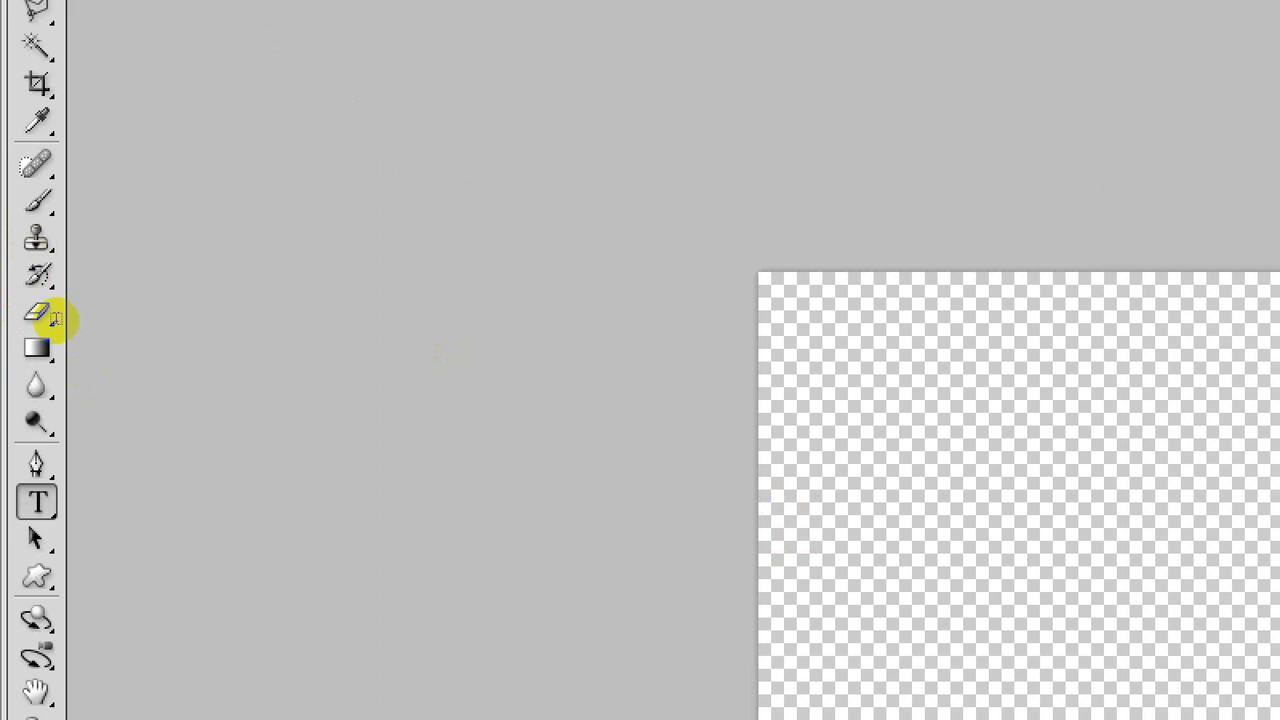
right_click(37, 502)
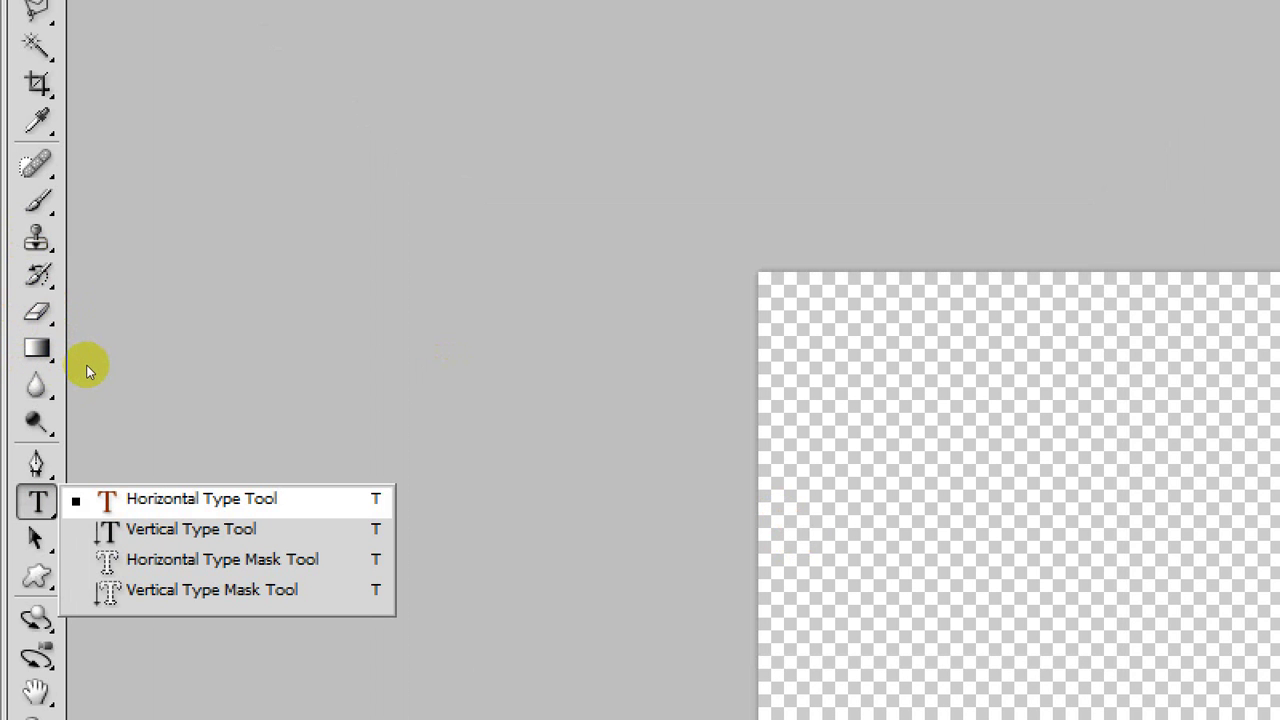
click(87, 499)
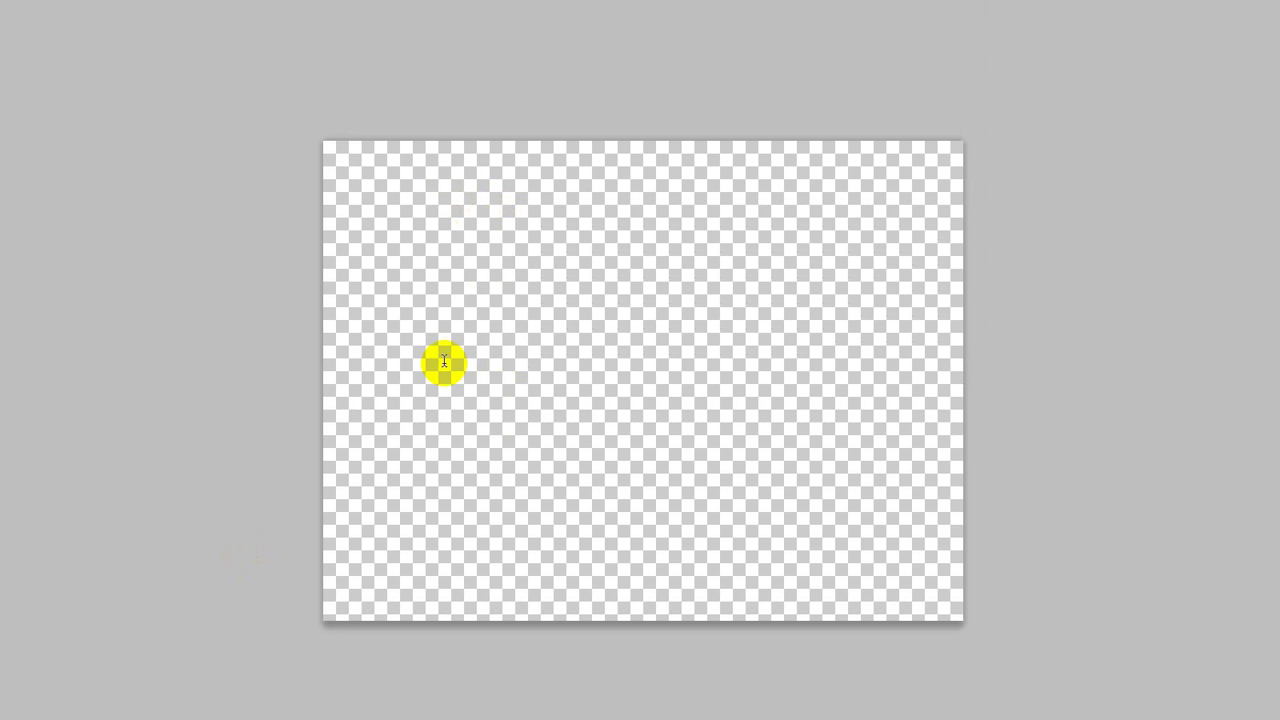
click(444, 362)
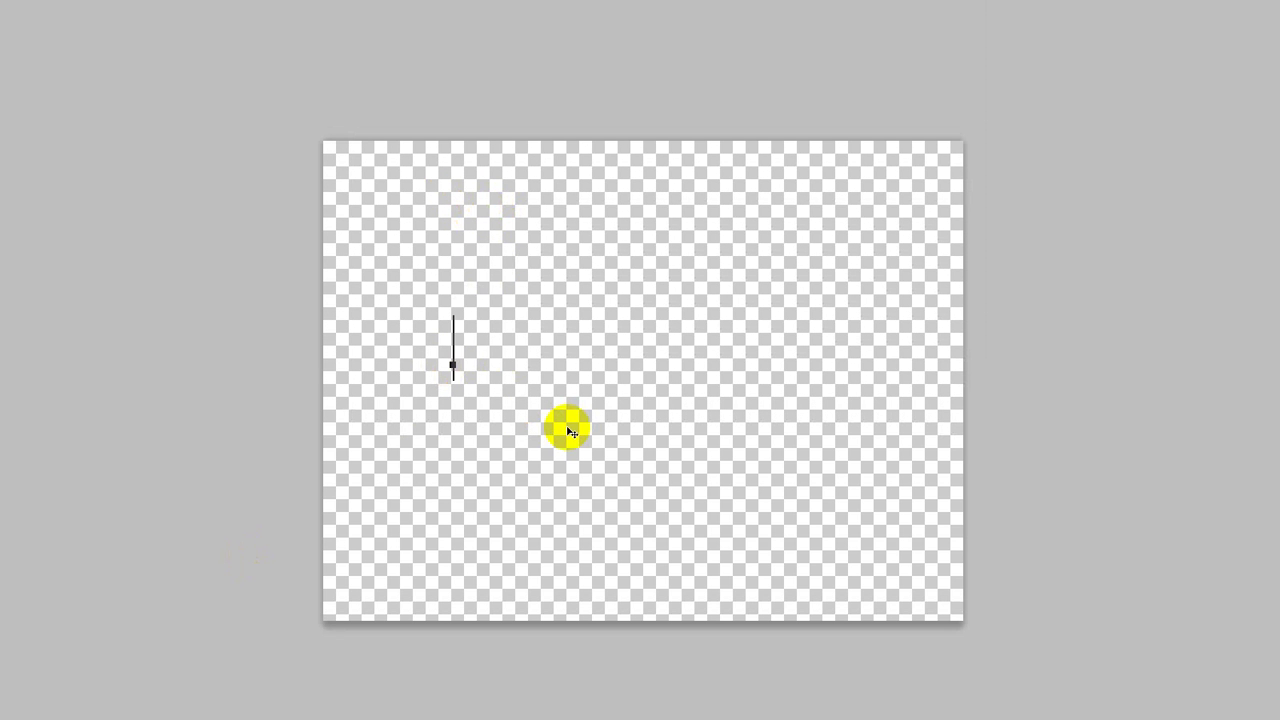
text(NAZMUL)
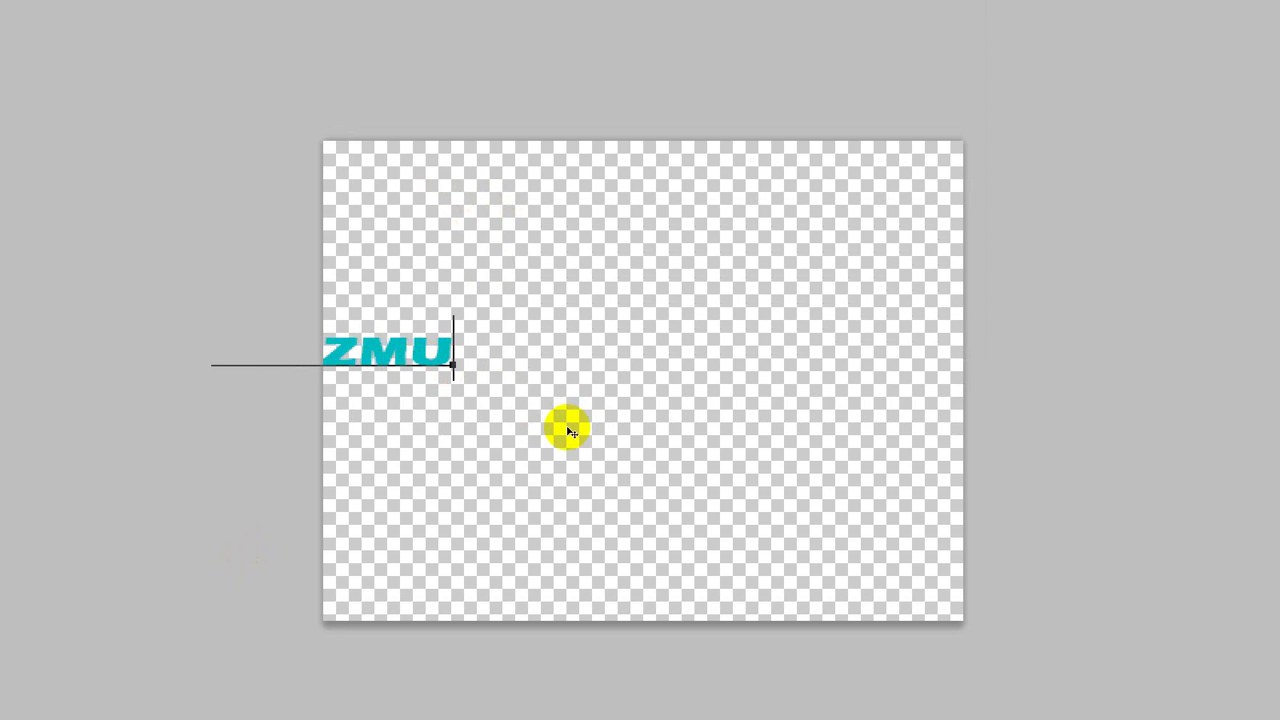
drag(430, 403, 600, 412)
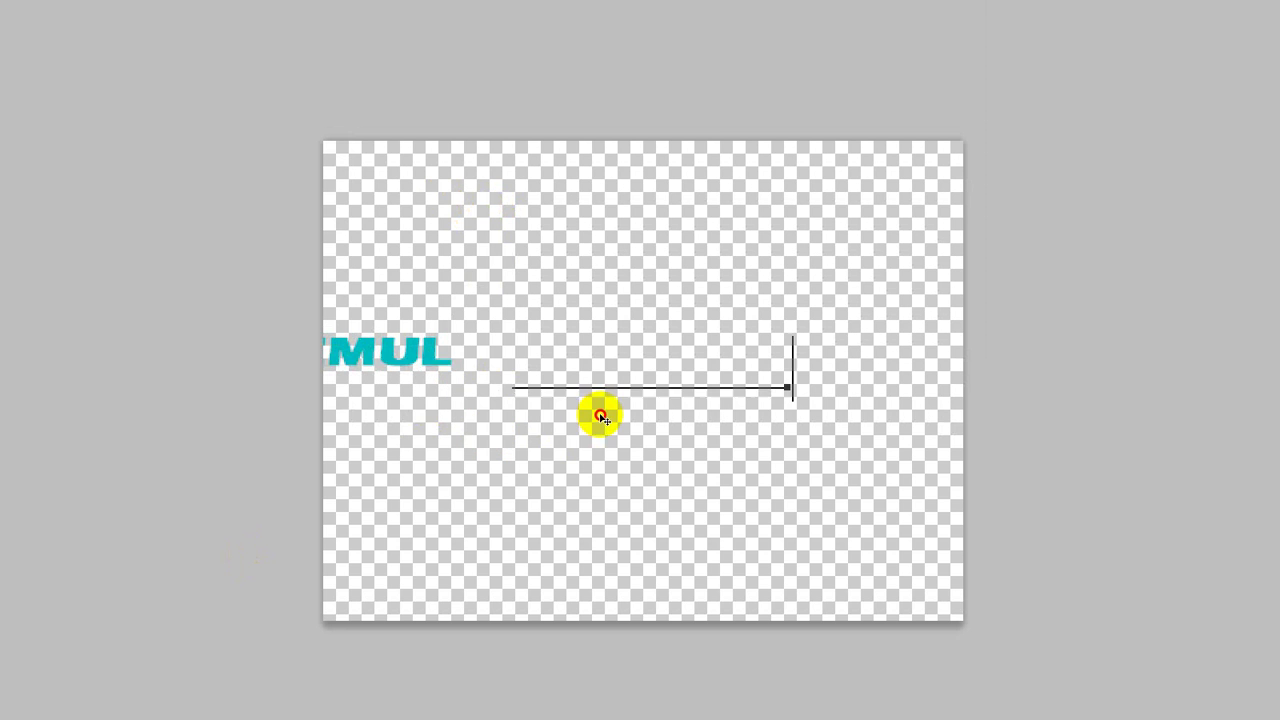
Select the whole text line and reset its character formatting to the defaults.
drag(790, 371, 431, 354)
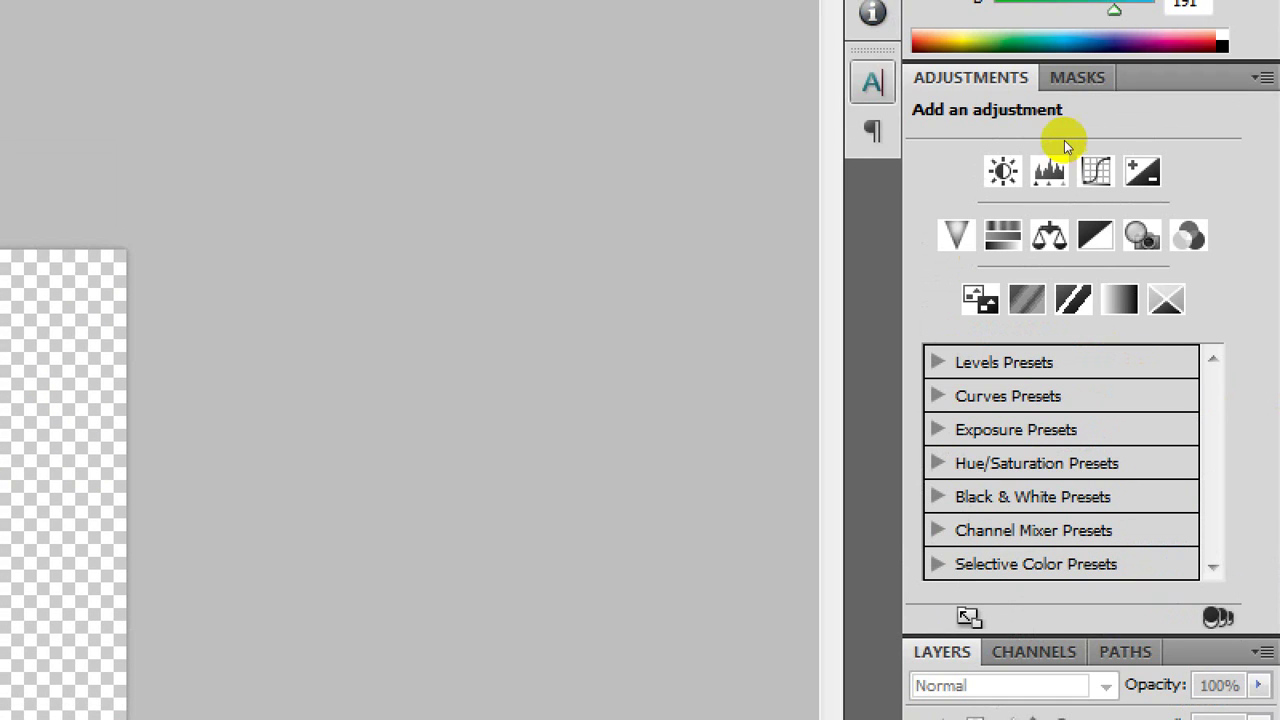
key(ctrl+t)
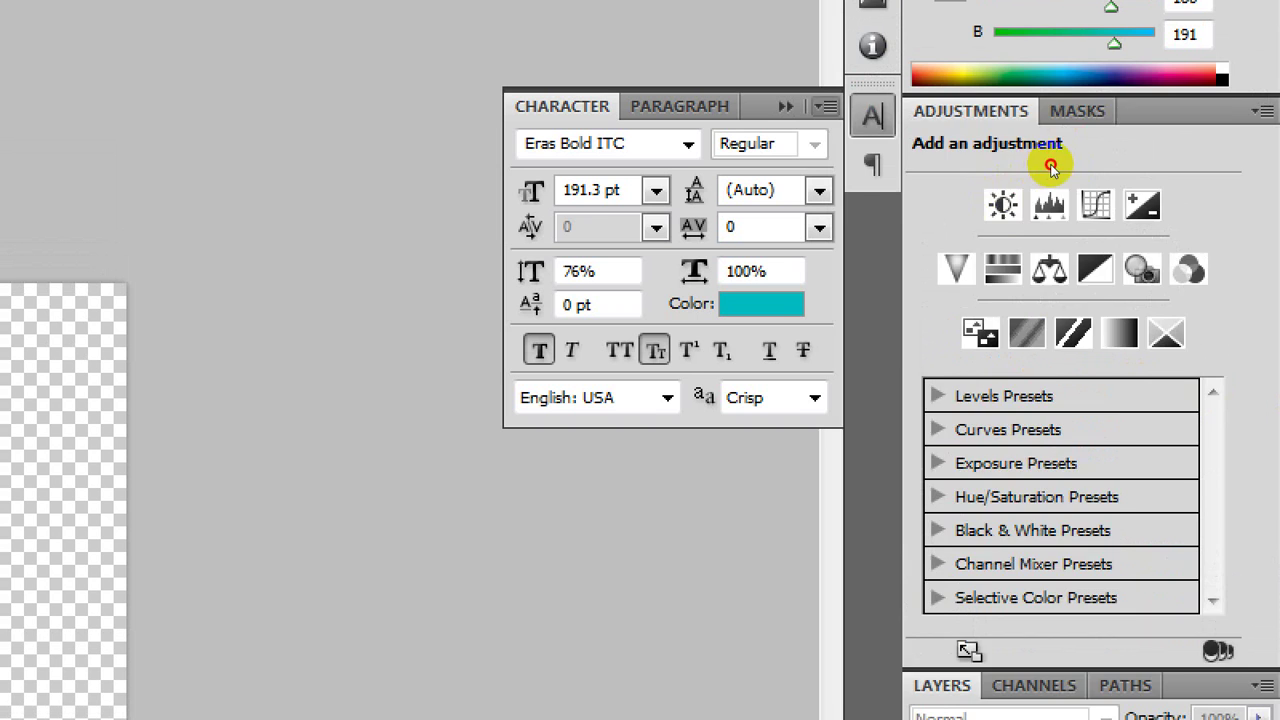
click(825, 106)
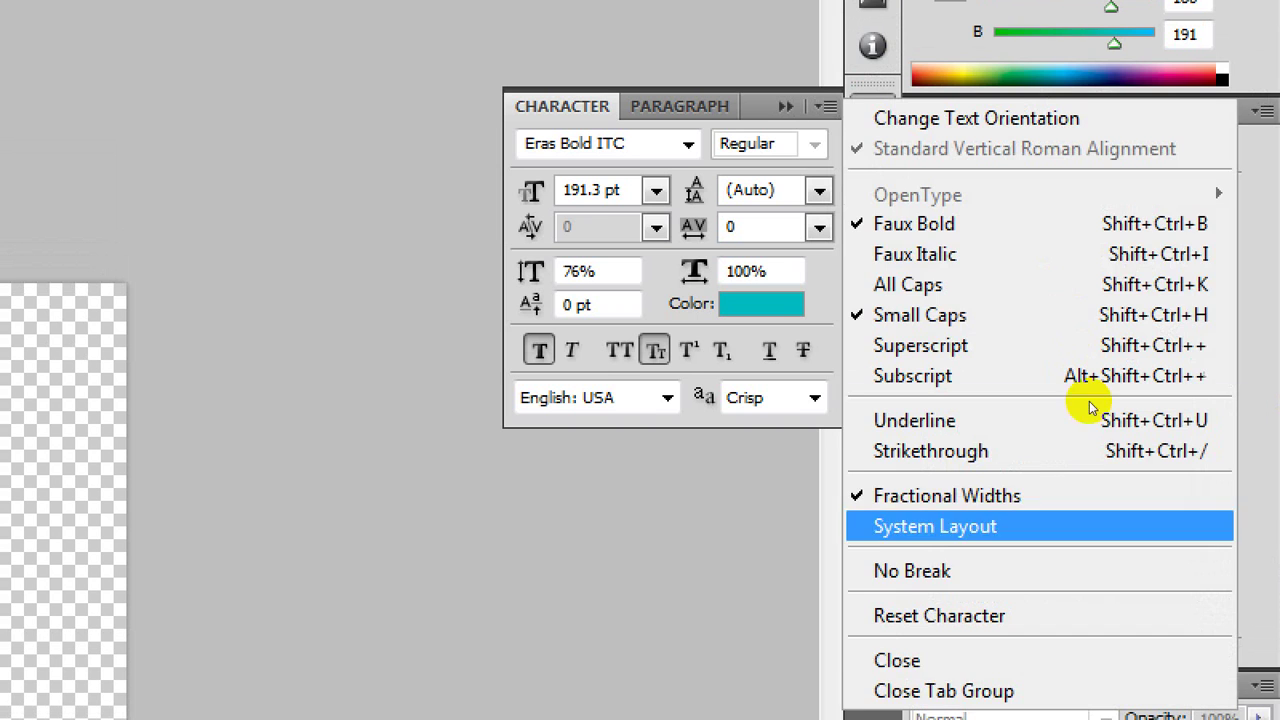
key(Up)
key(Return)
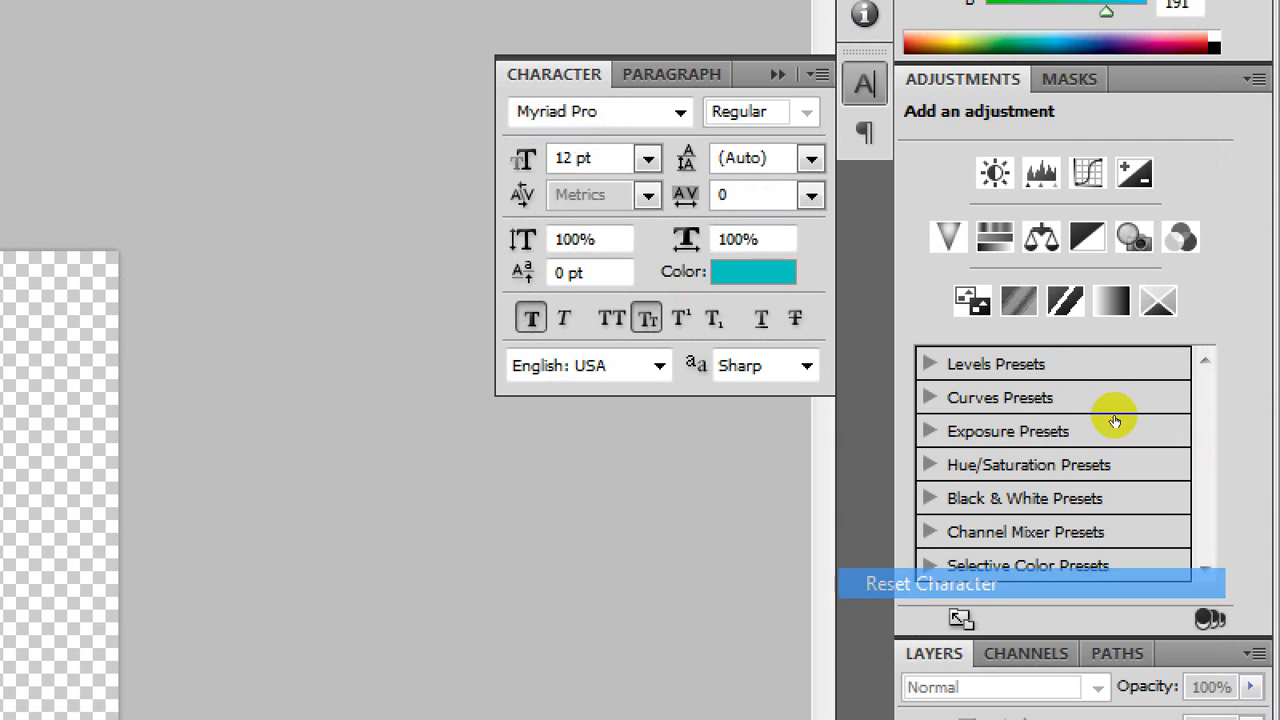
key(ctrl+t)
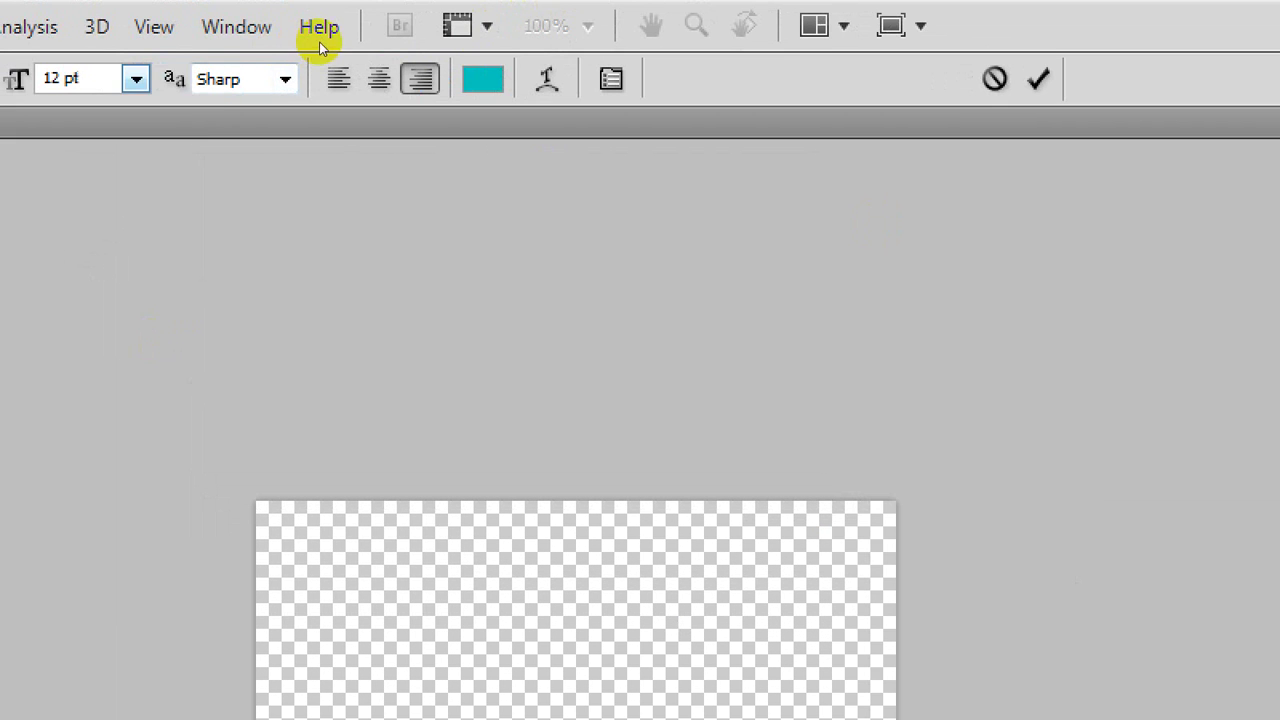
Set the selected text's font size to 72 pt and increase it to 300 pt.
click(136, 79)
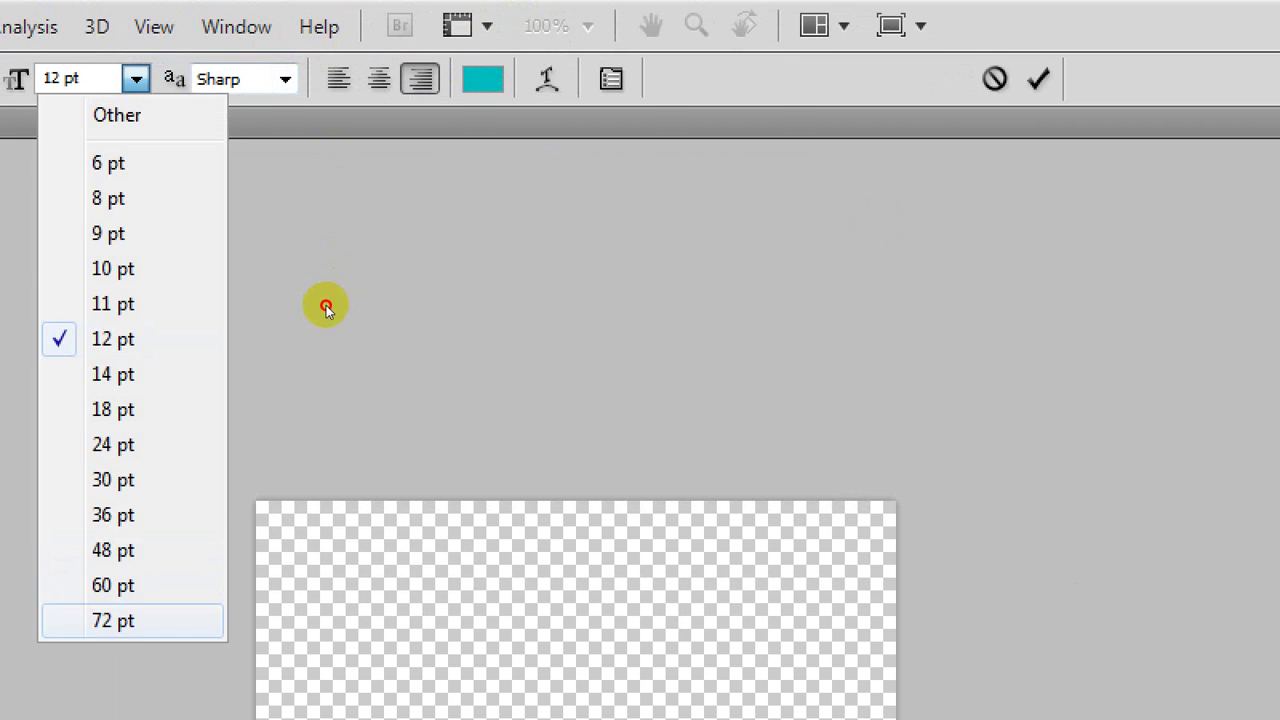
click(112, 620)
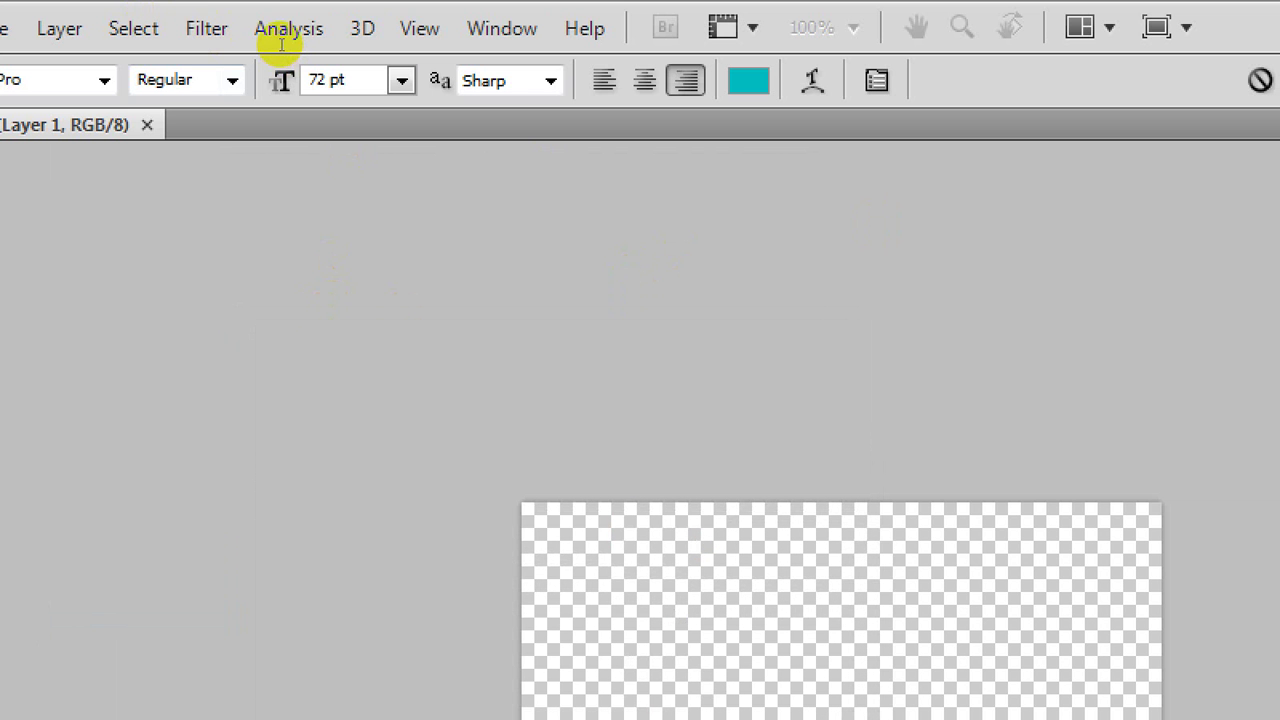
drag(281, 45, 243, 48)
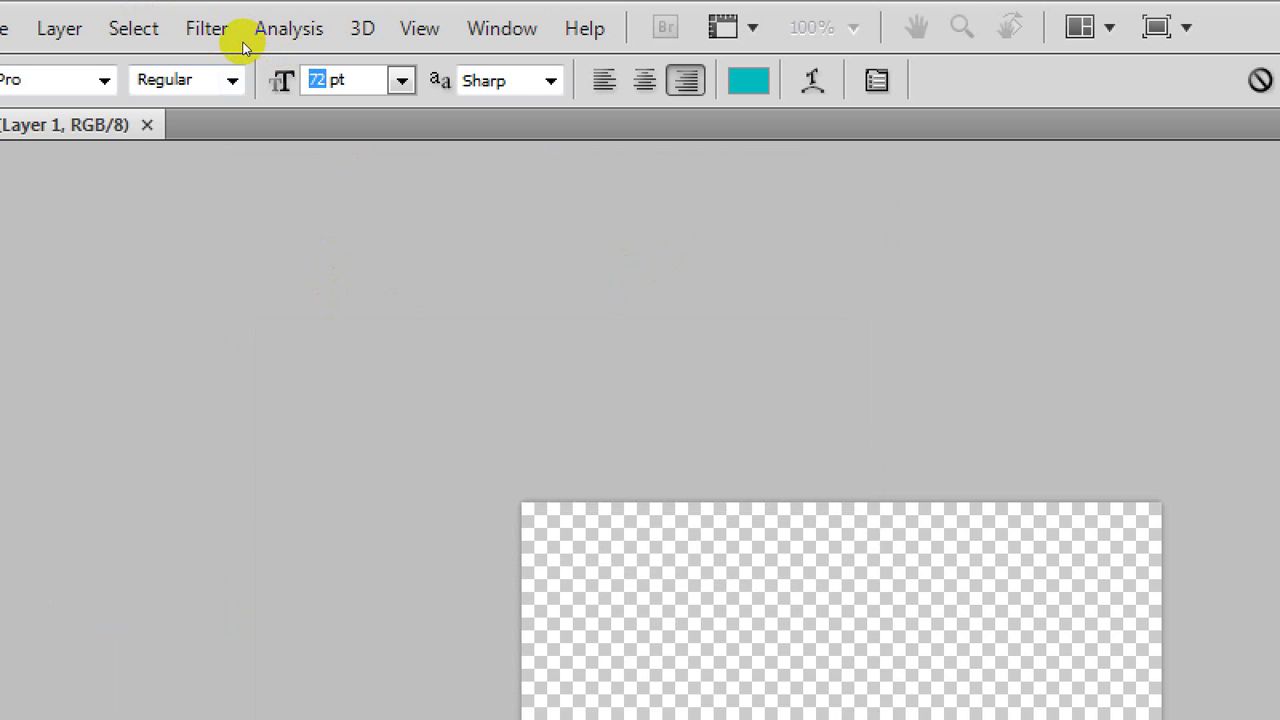
text(300)
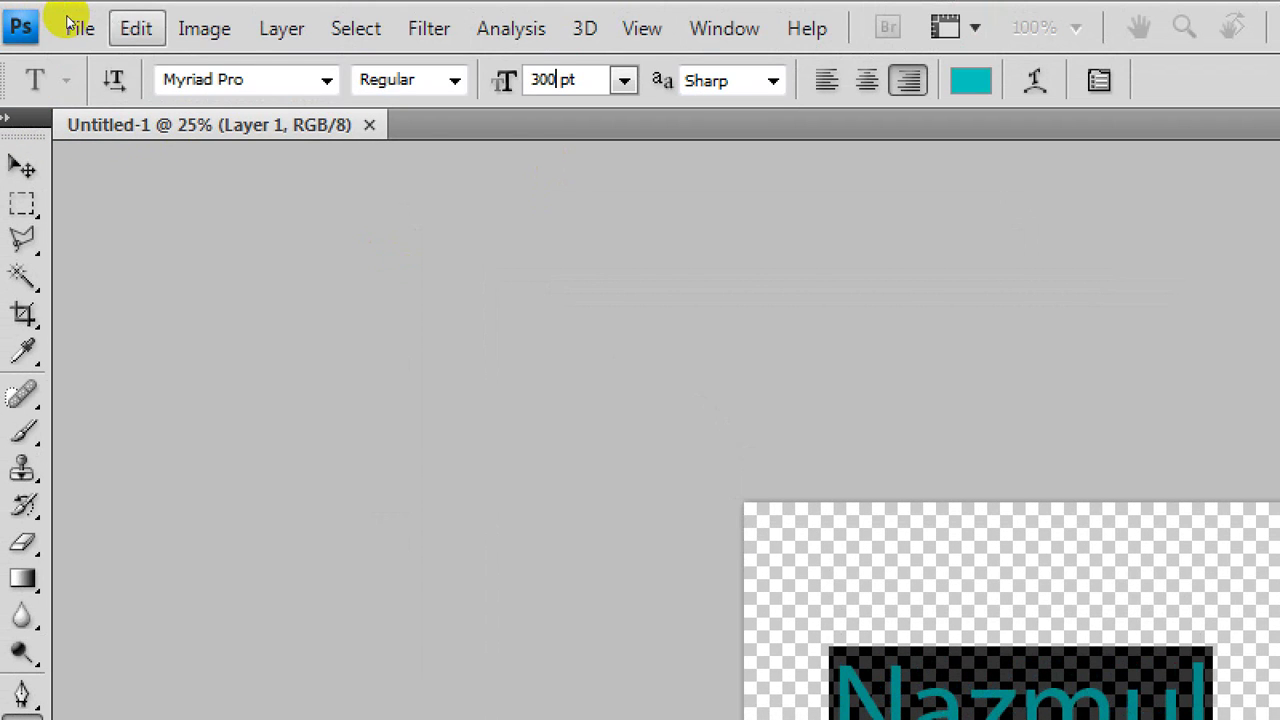
Enlarge the text with Free Transform so that it spans nearly the full width of the canvas.
click(126, 18)
key(Down)
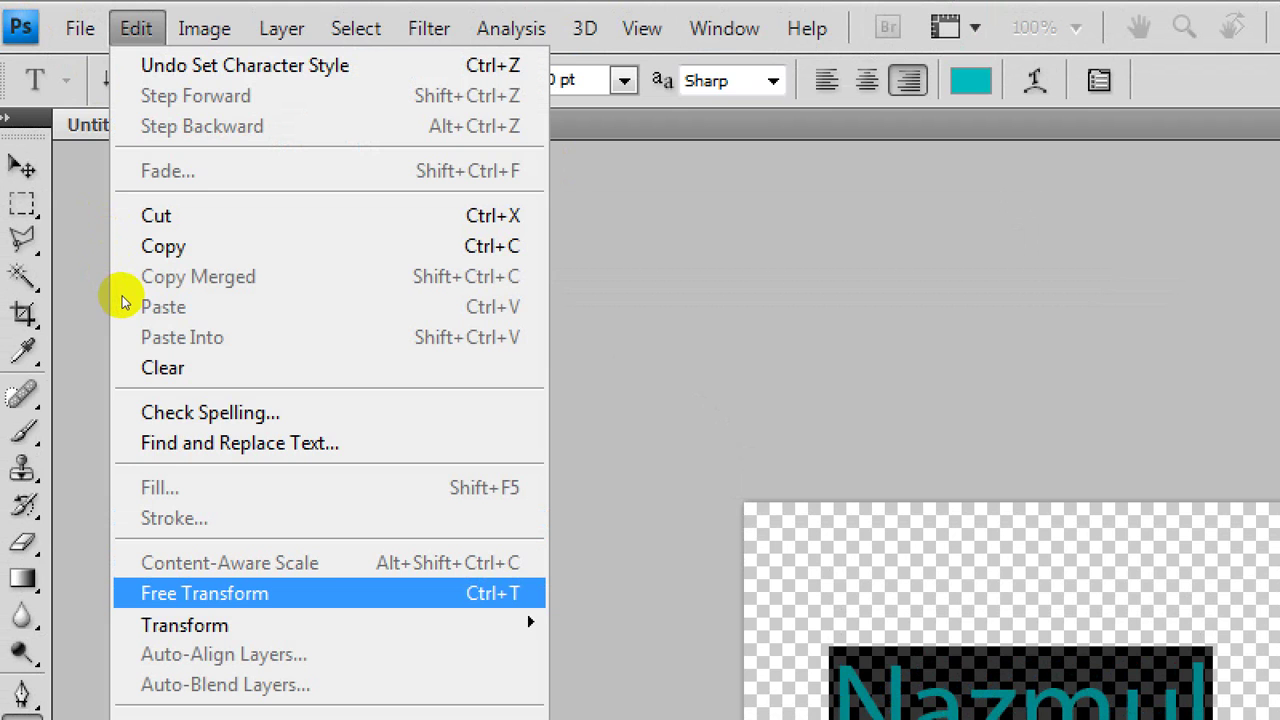
key(Return)
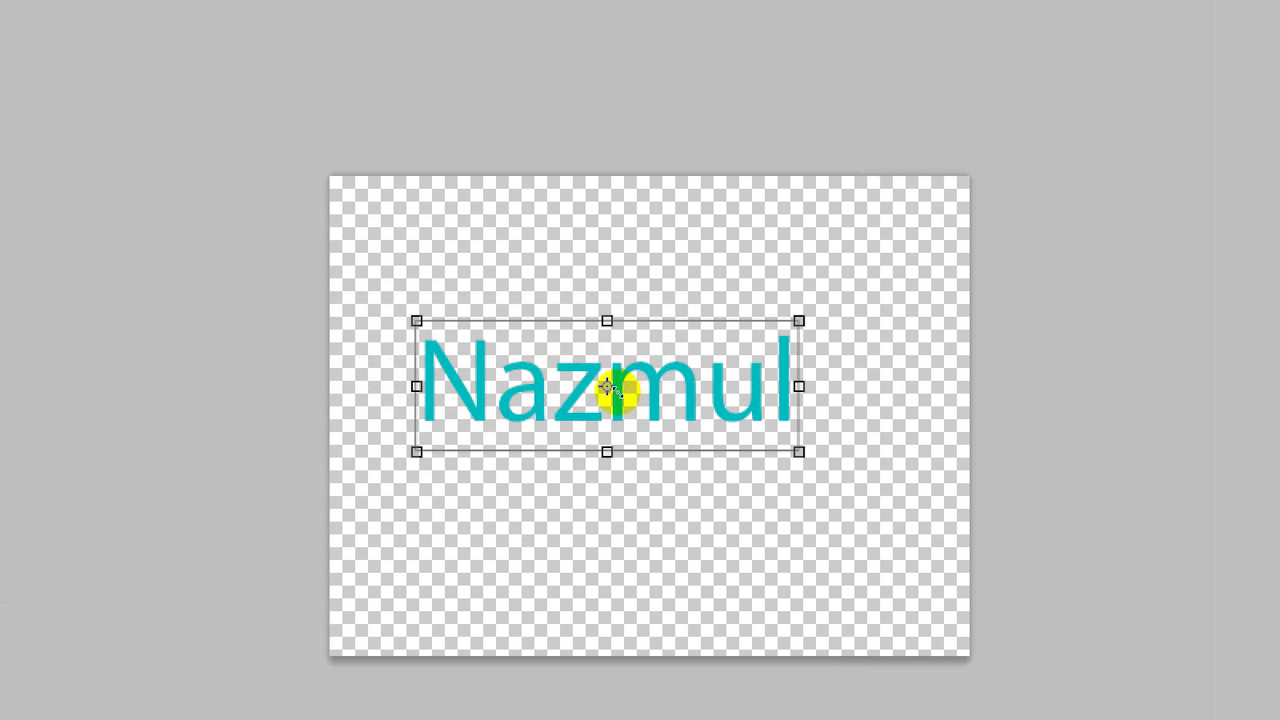
drag(620, 395, 683, 435)
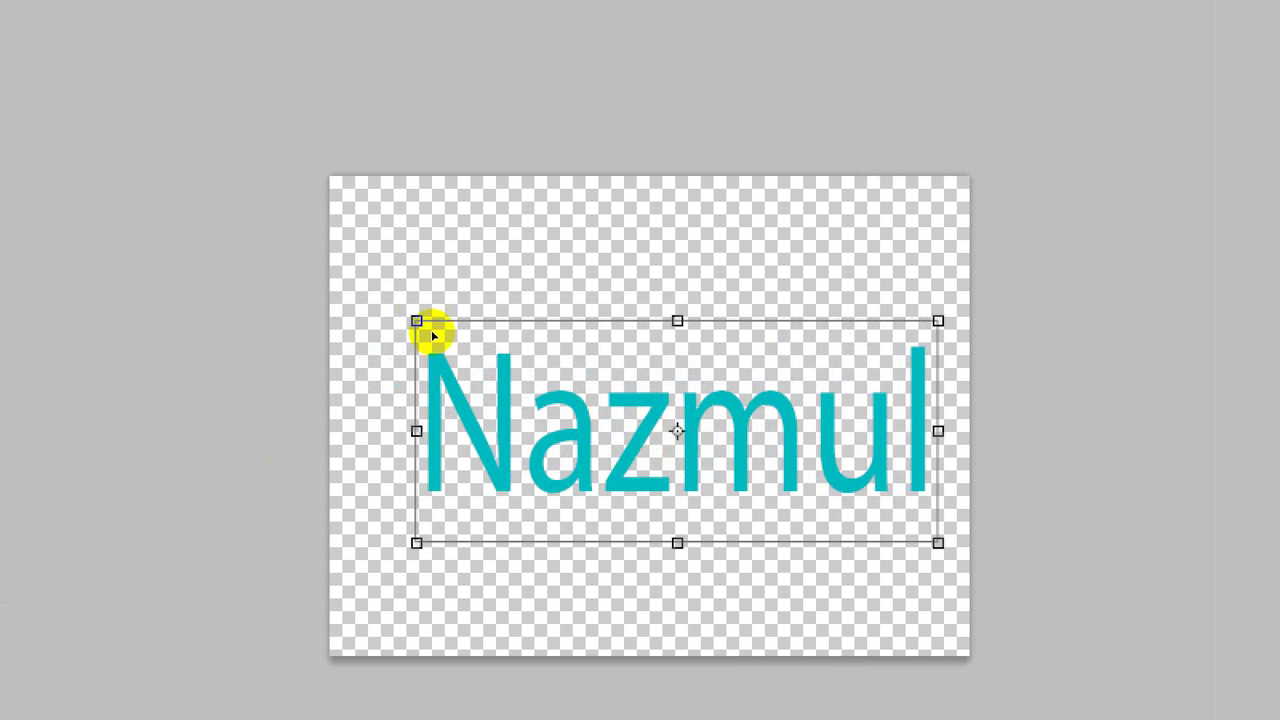
drag(417, 320, 414, 364)
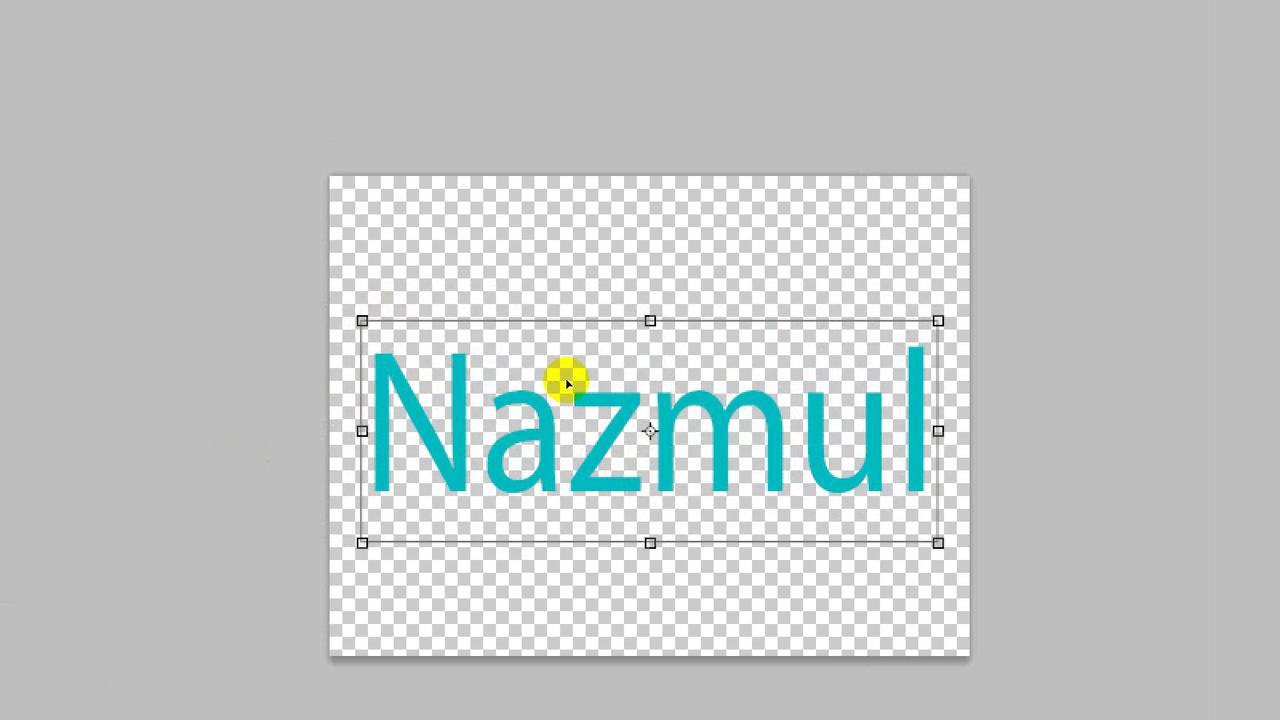
key(Return)
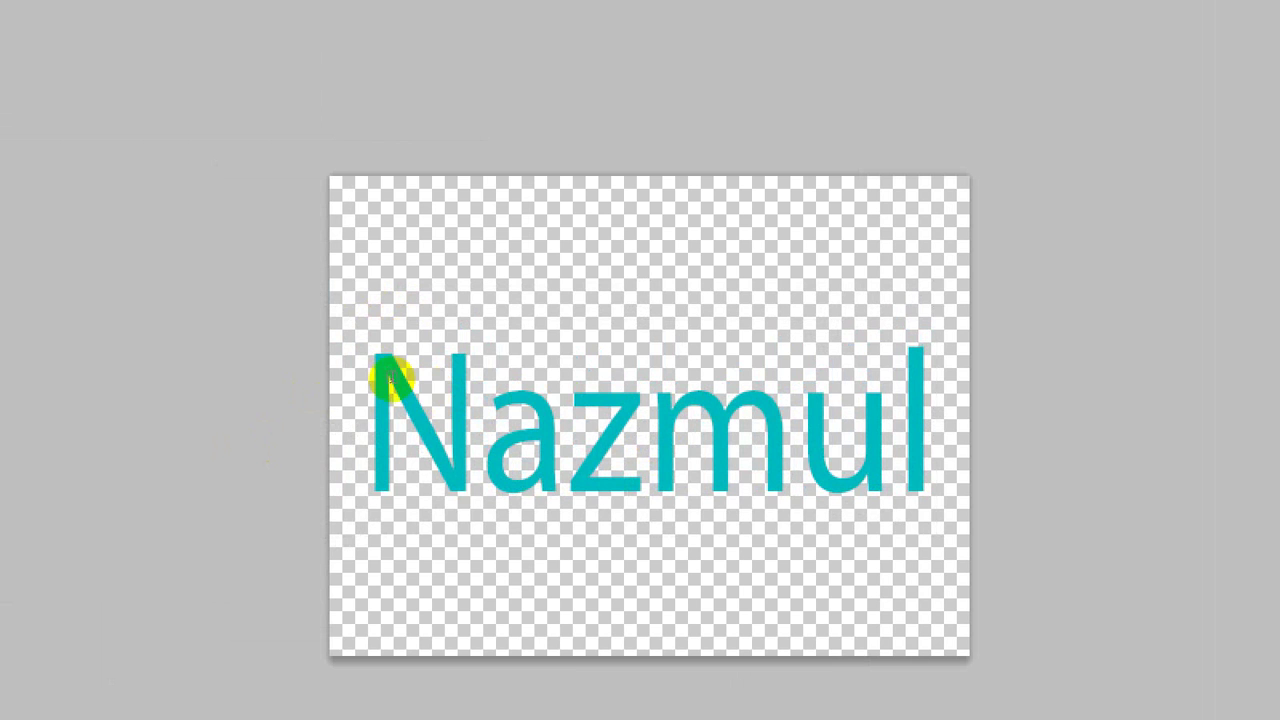
Change the color of the whole text line to blue, RGB 12, 0, 255, and deselect it.
double_click(398, 377)
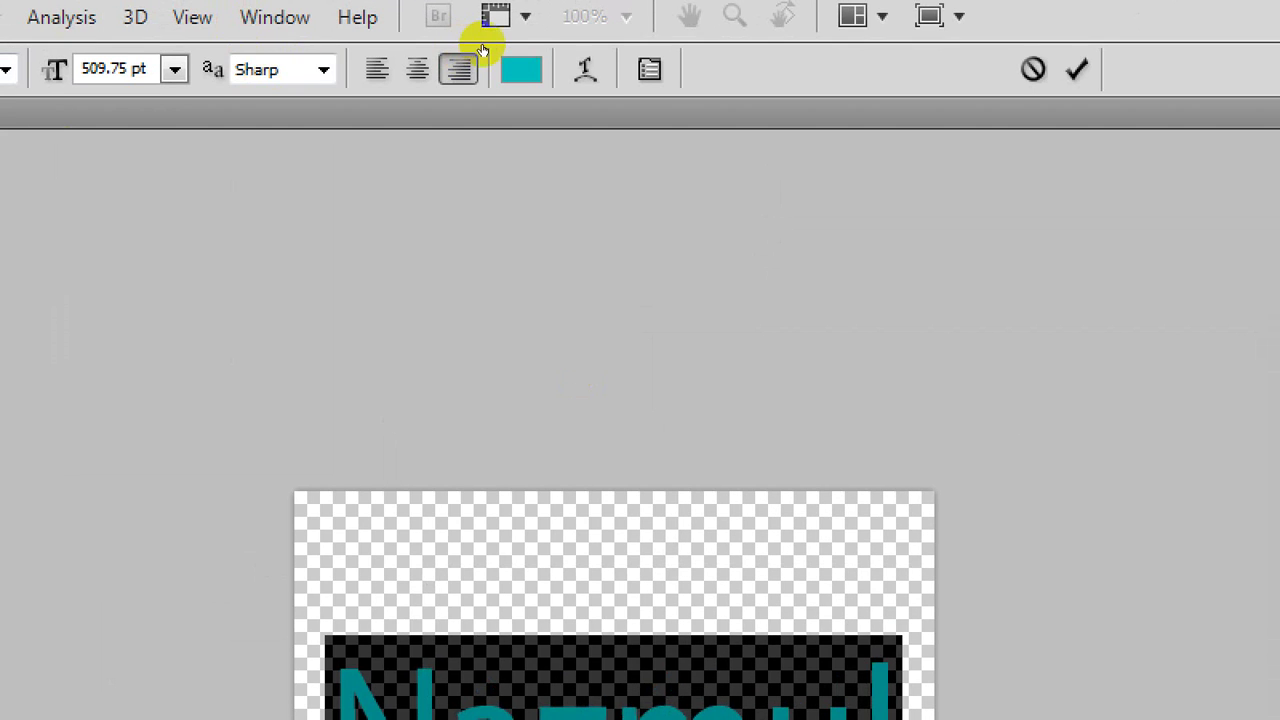
click(505, 68)
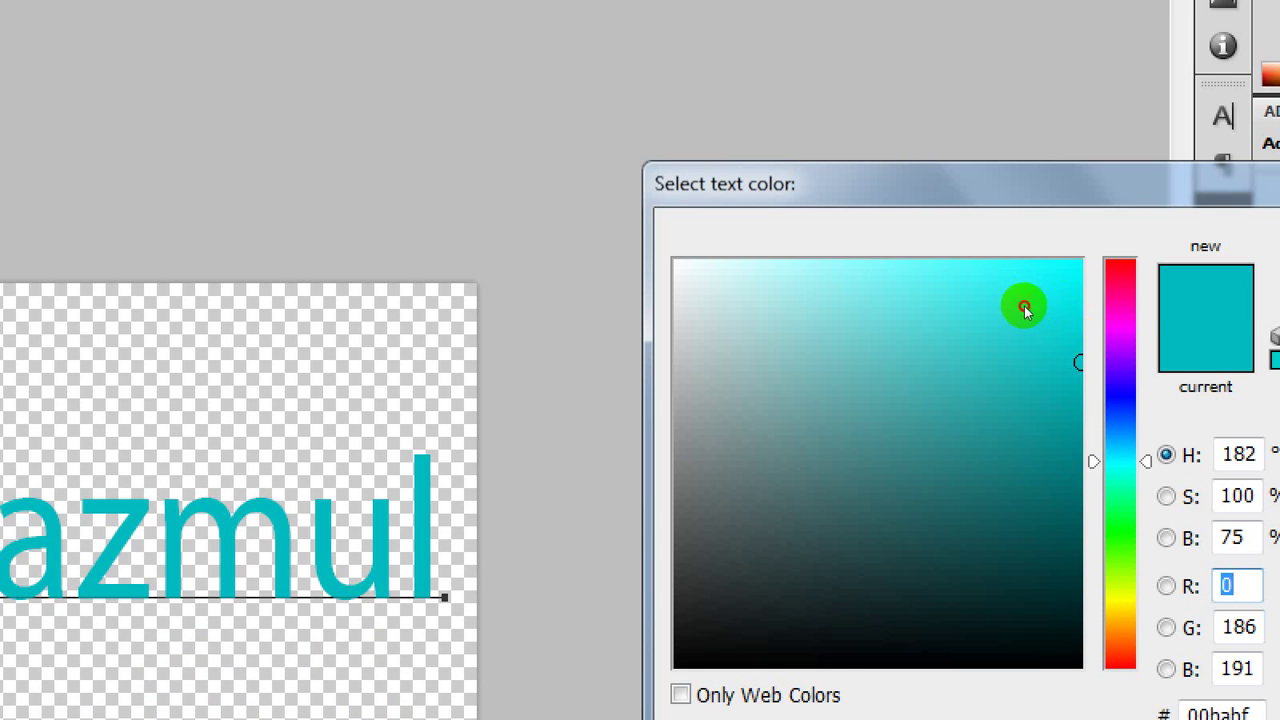
click(1120, 392)
drag(990, 268, 1008, 236)
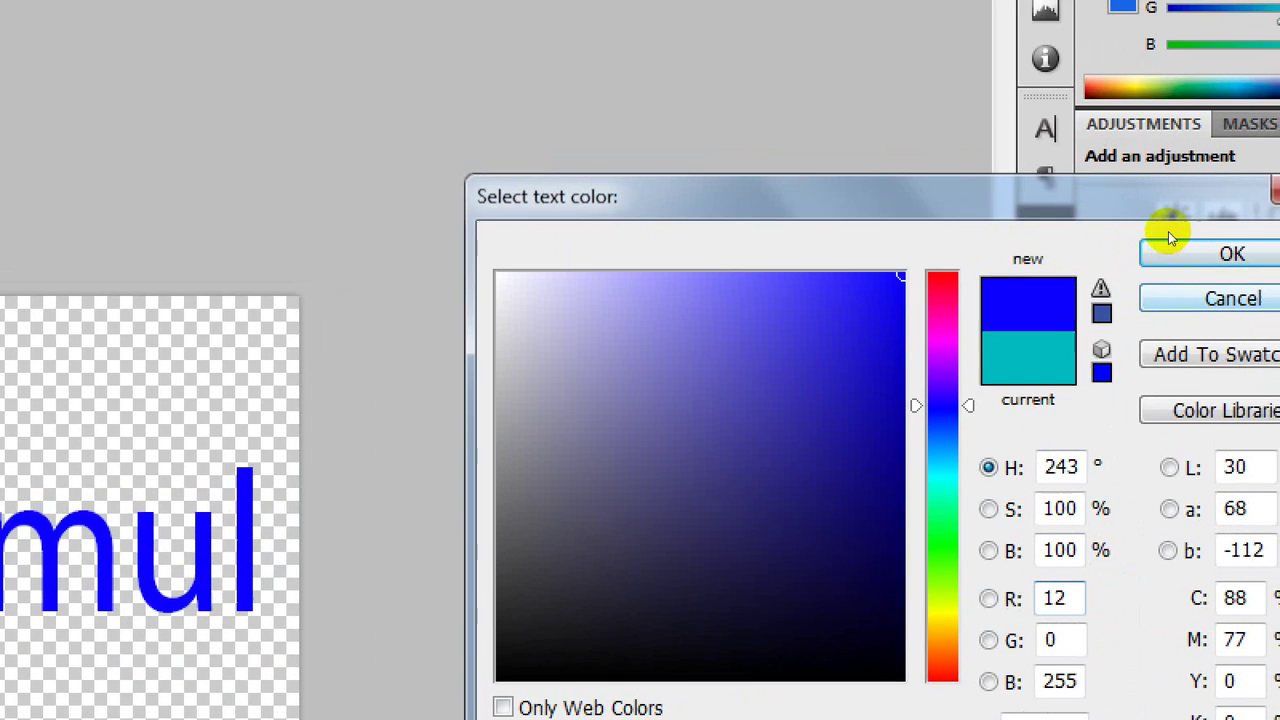
click(1190, 251)
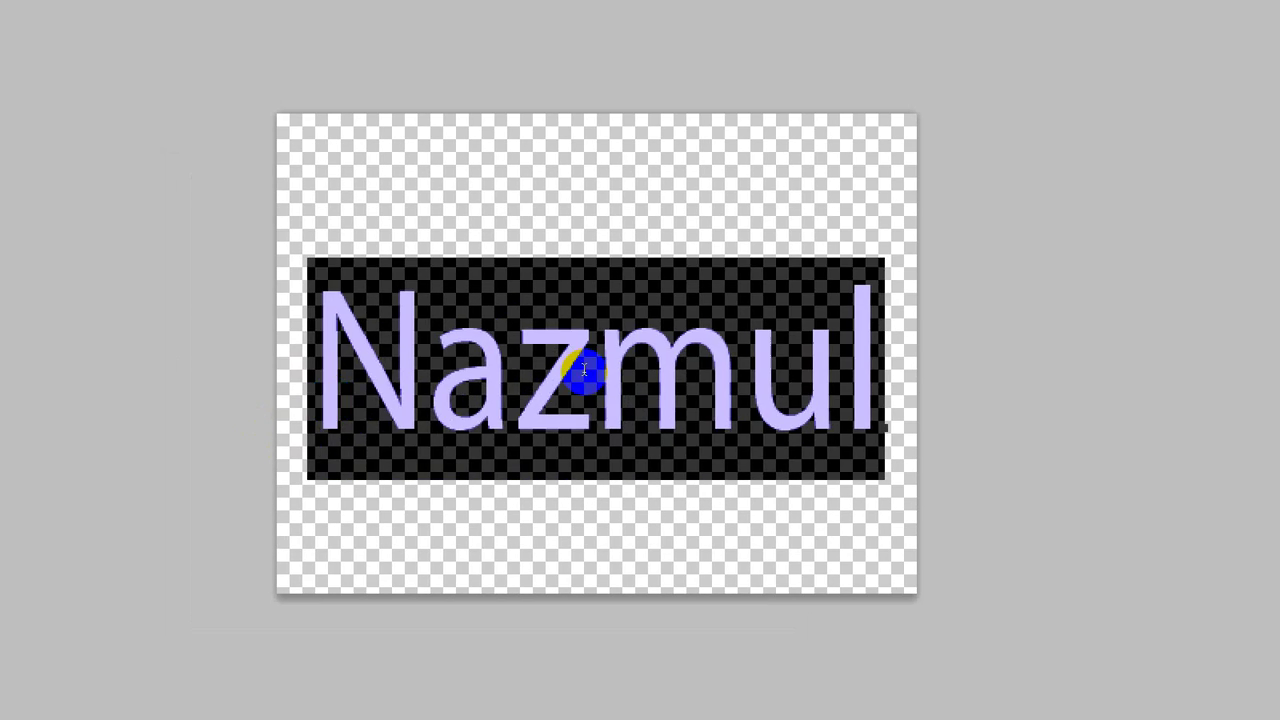
click(584, 370)
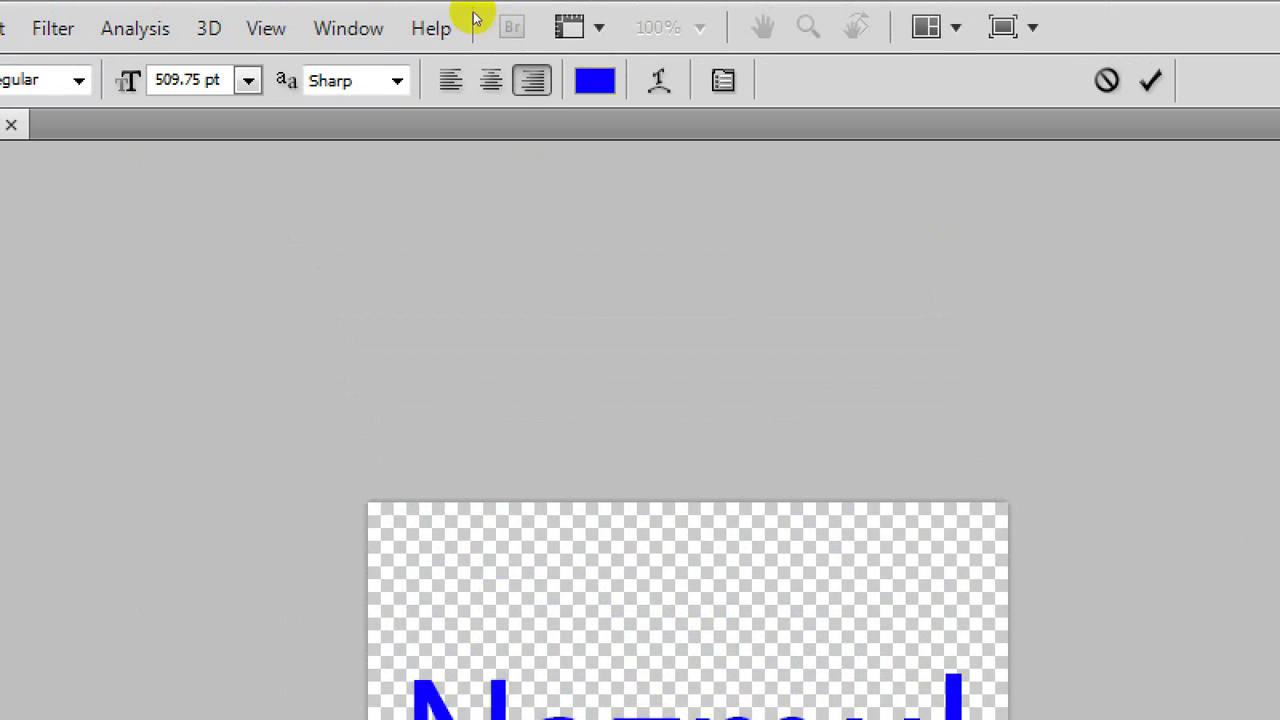
Display the paragraph settings, switch to the character settings and select the whole text line.
click(348, 28)
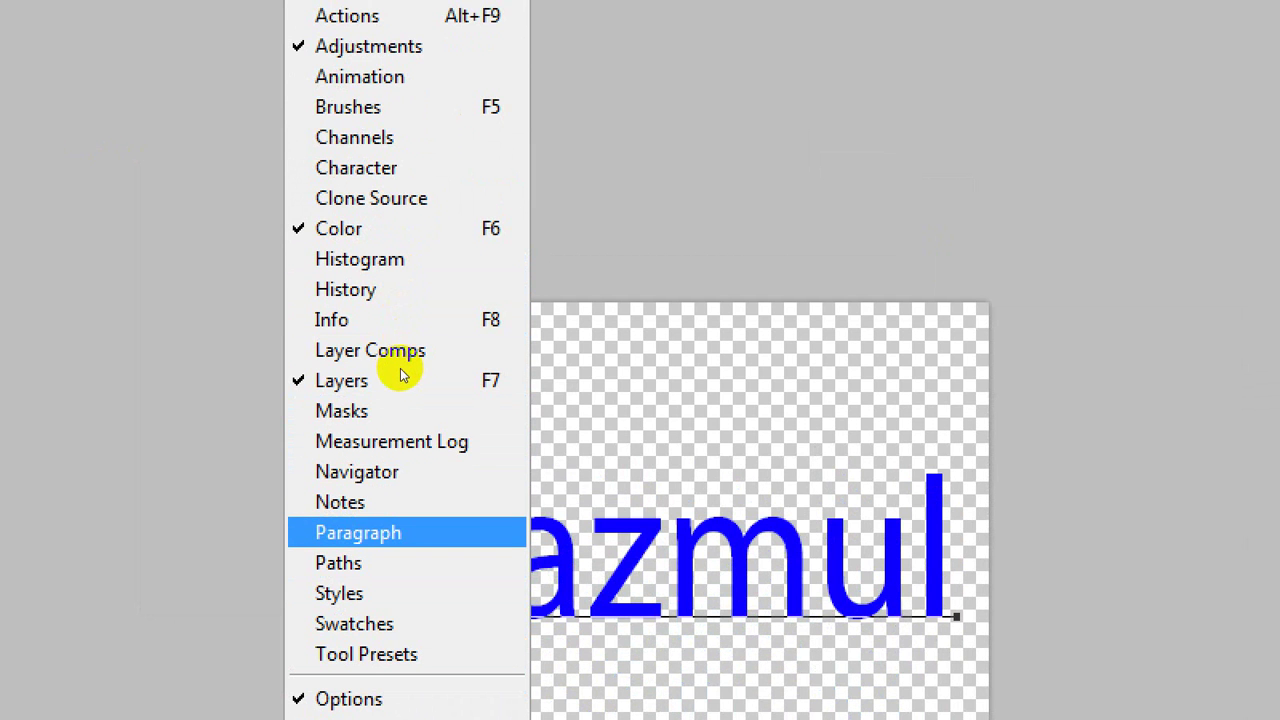
click(358, 532)
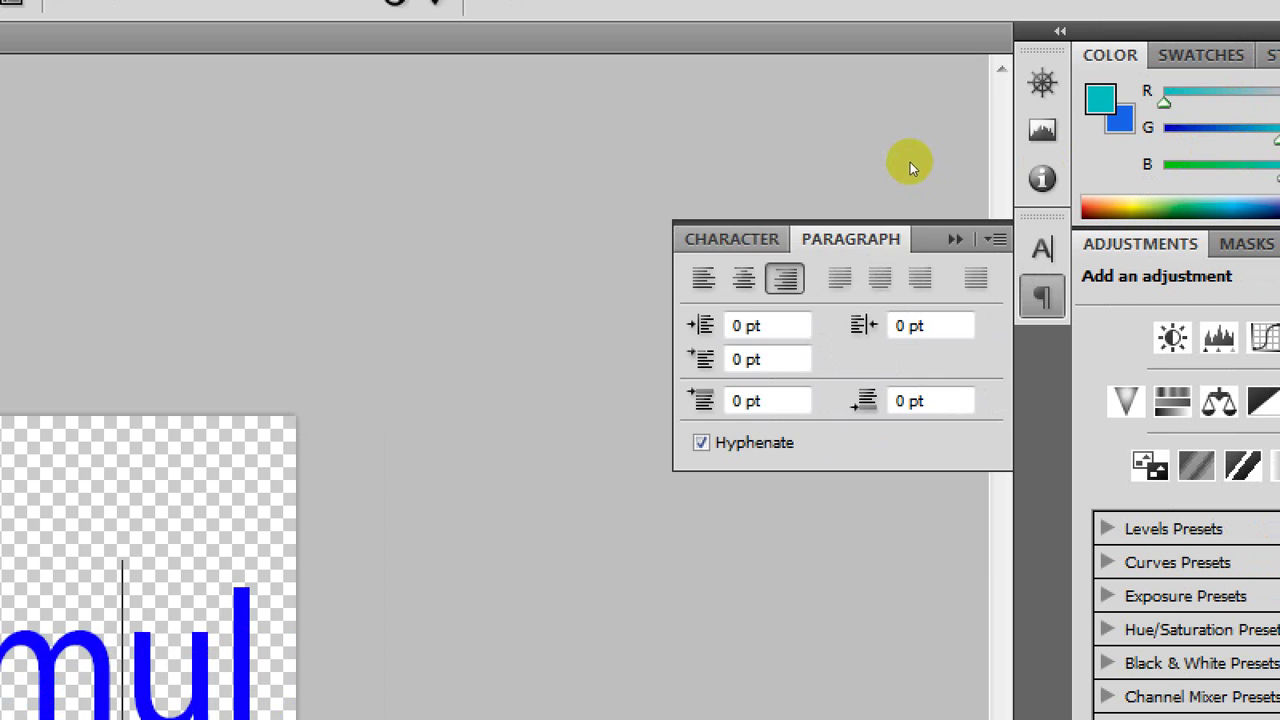
click(942, 245)
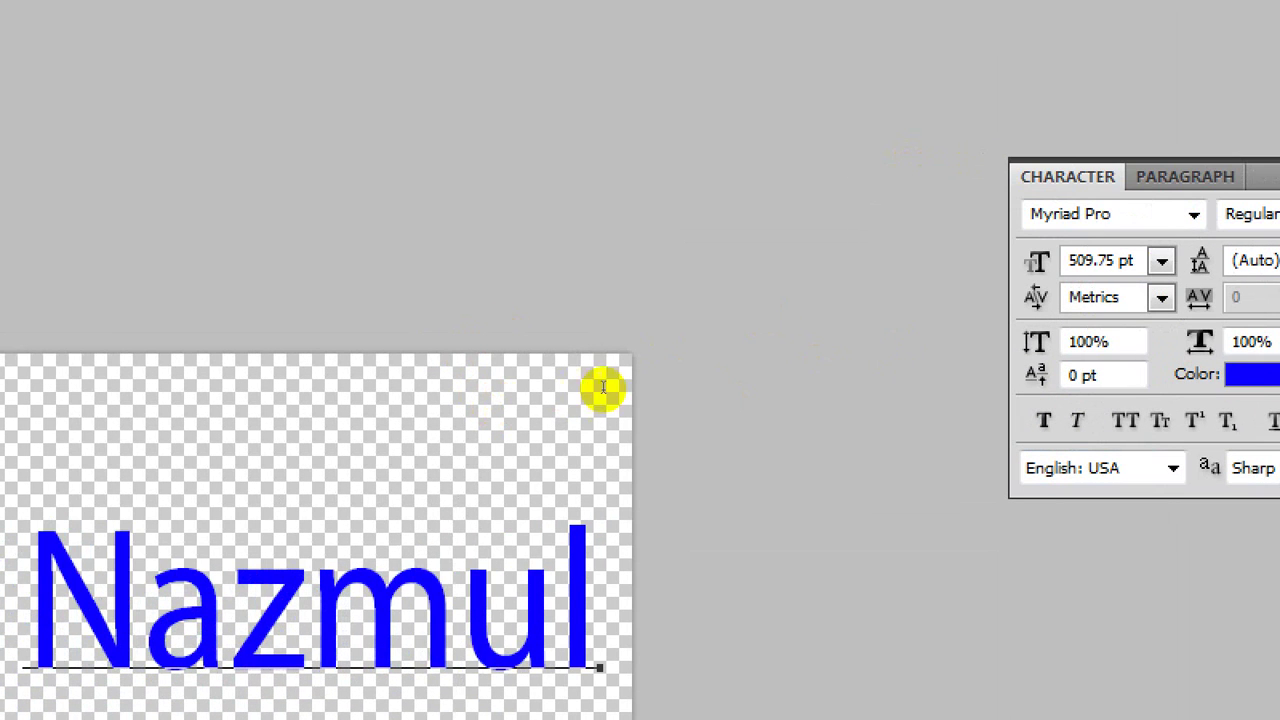
drag(679, 377, 232, 360)
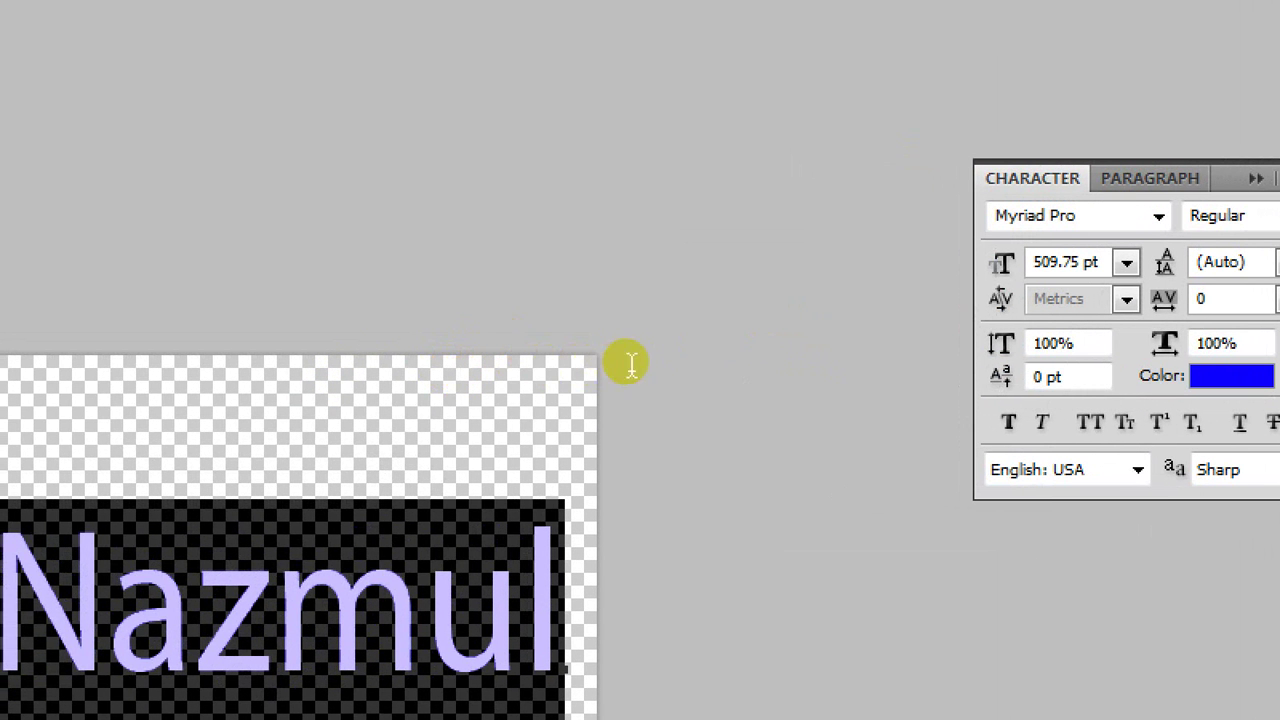
Try Faux Bold and Faux Italic on the selected text and turn both styles off.
key(ctrl+shift+b)
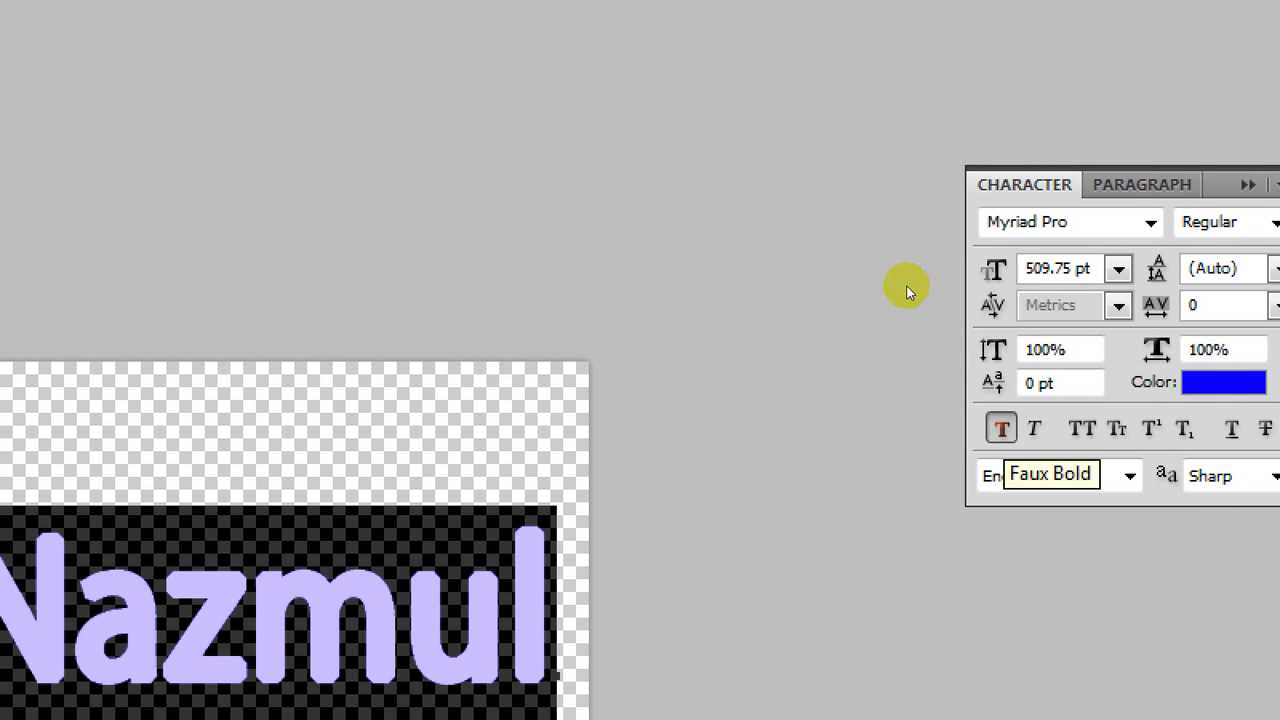
key(ctrl+shift+i)
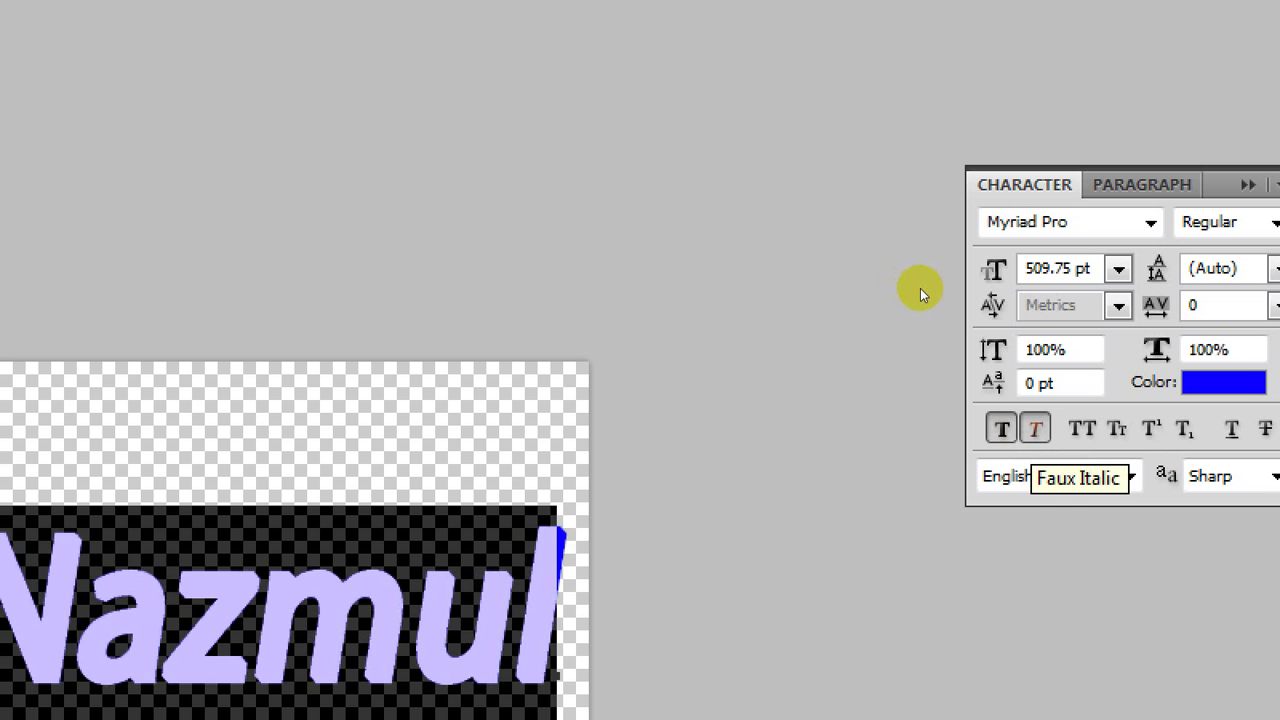
key(ctrl+shift+b)
key(ctrl+shift+i)
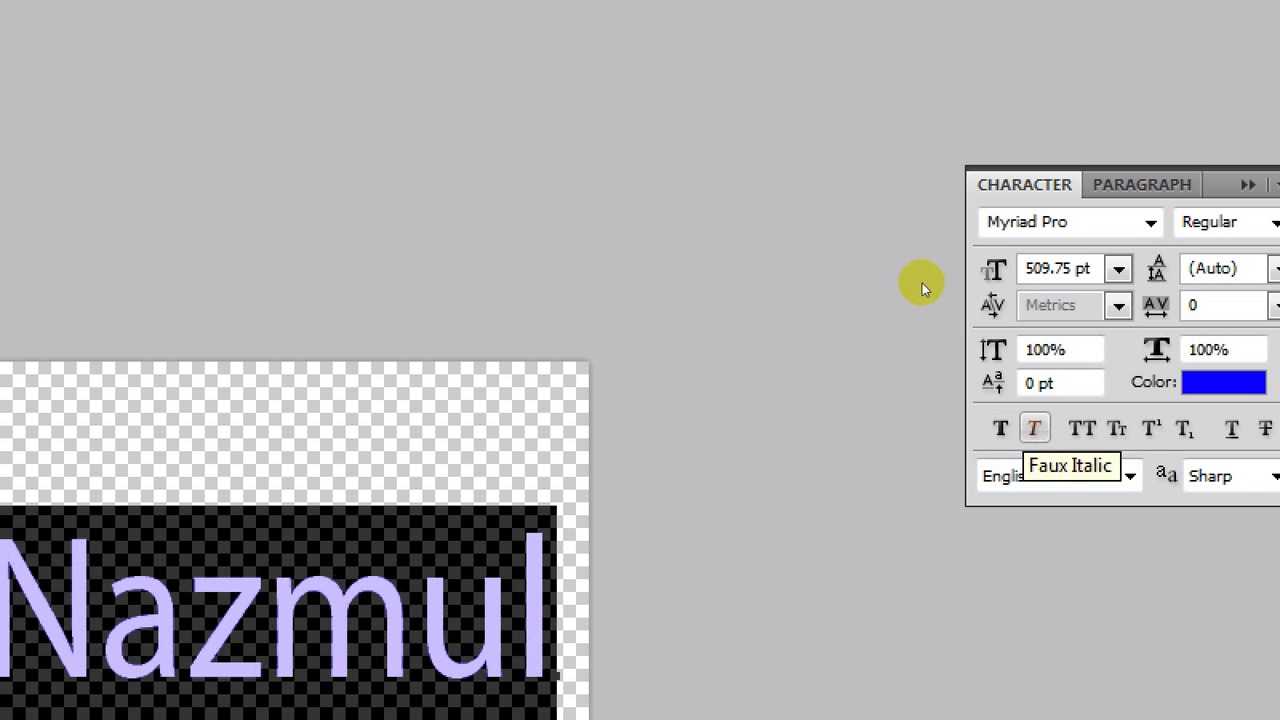
key(ctrl+shift+i)
key(ctrl+shift+i)
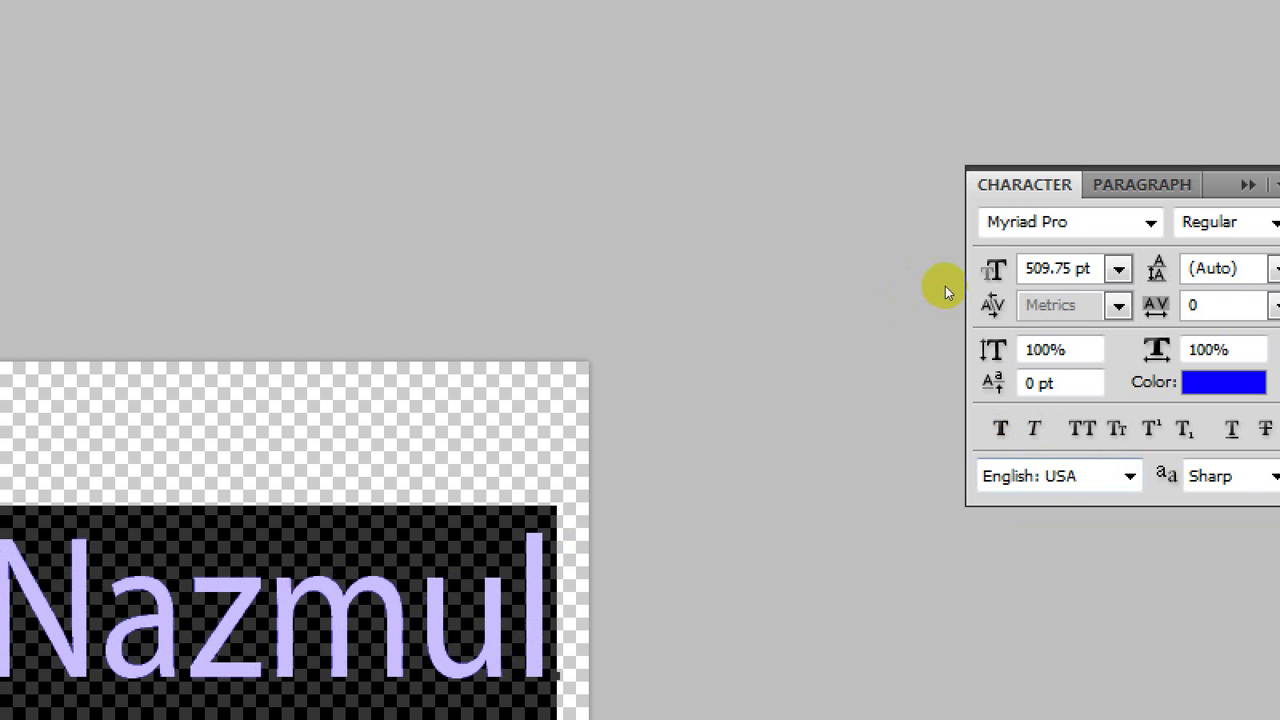
Apply the All Caps style to the selected text.
key(ctrl+shift+k)
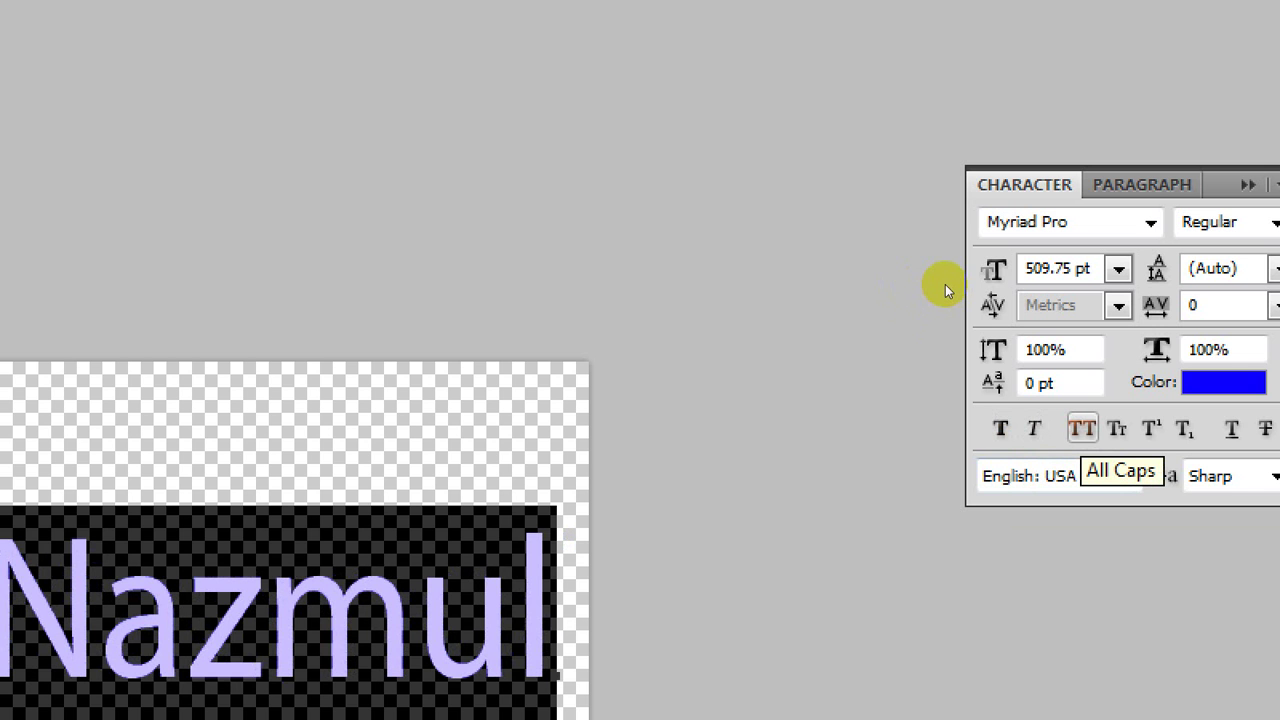
key(ctrl+shift+k)
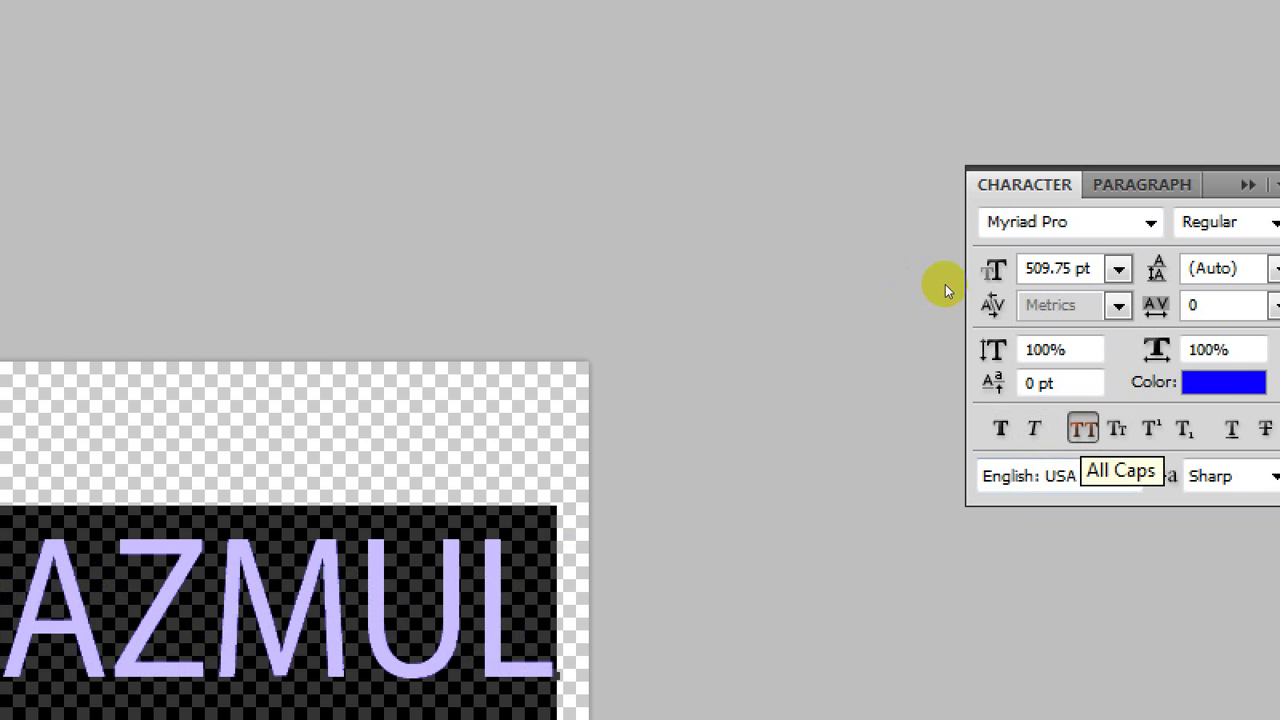
Change the selected text from All Caps to Small Caps and commit the text line.
key(ctrl+shift+k)
key(ctrl+shift+h)
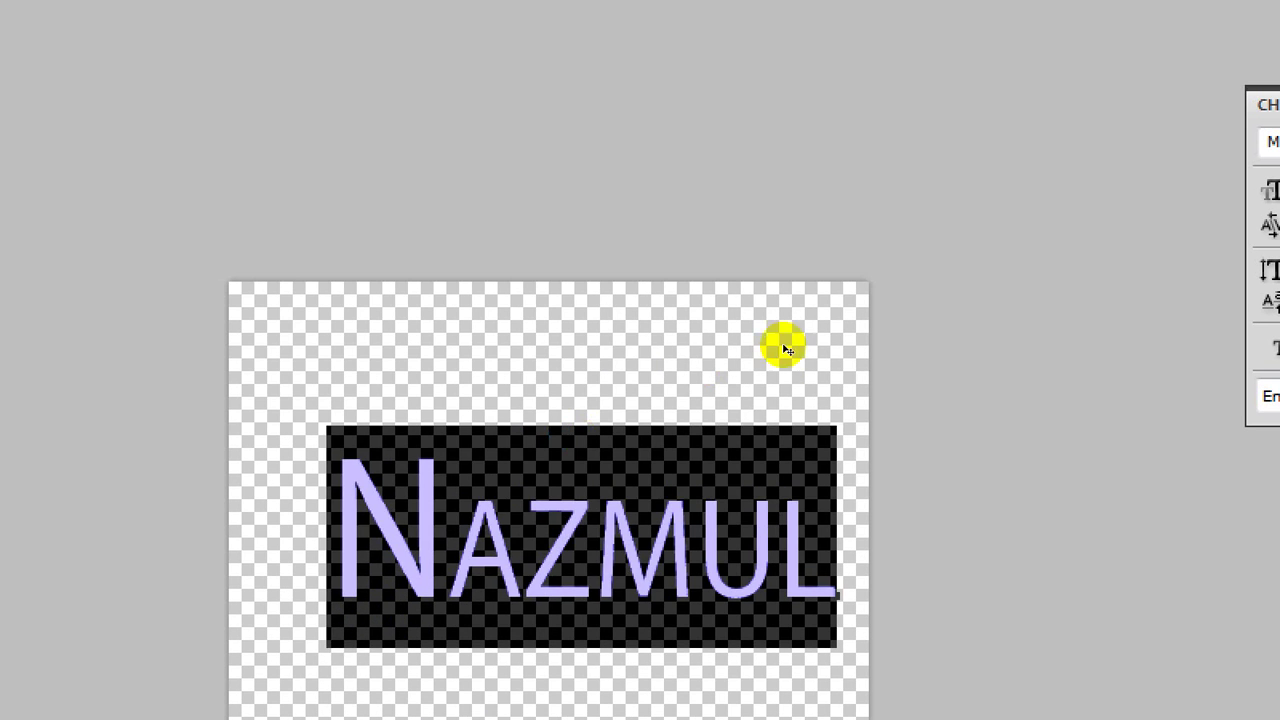
click(634, 337)
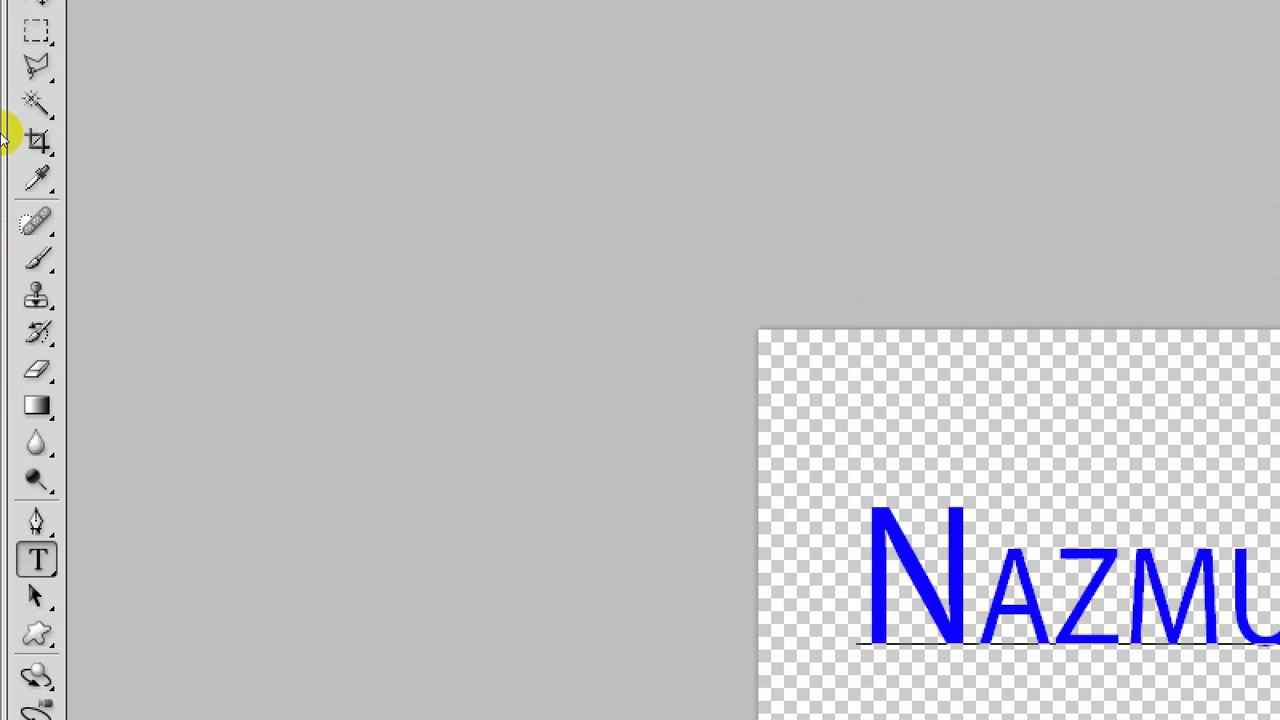
click(24, 345)
click(25, 363)
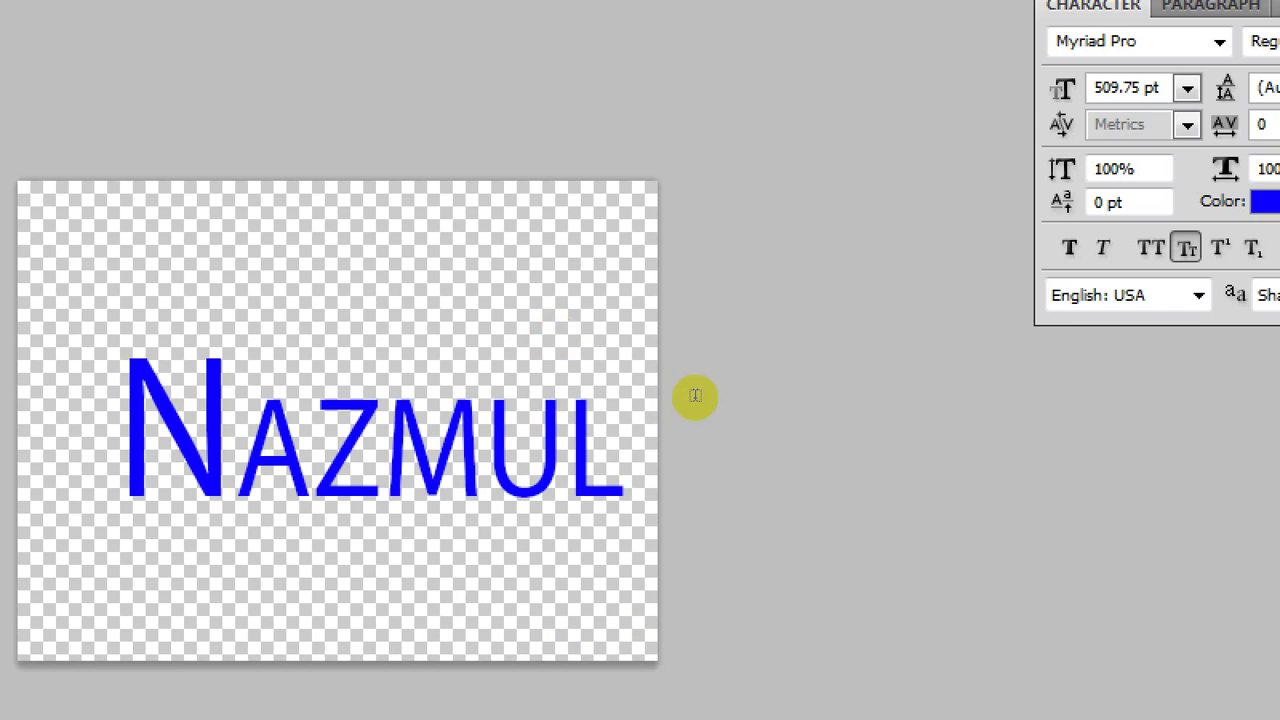
Add the text "x2" at 300 pt above the large text line and move it fully inside the canvas.
click(494, 283)
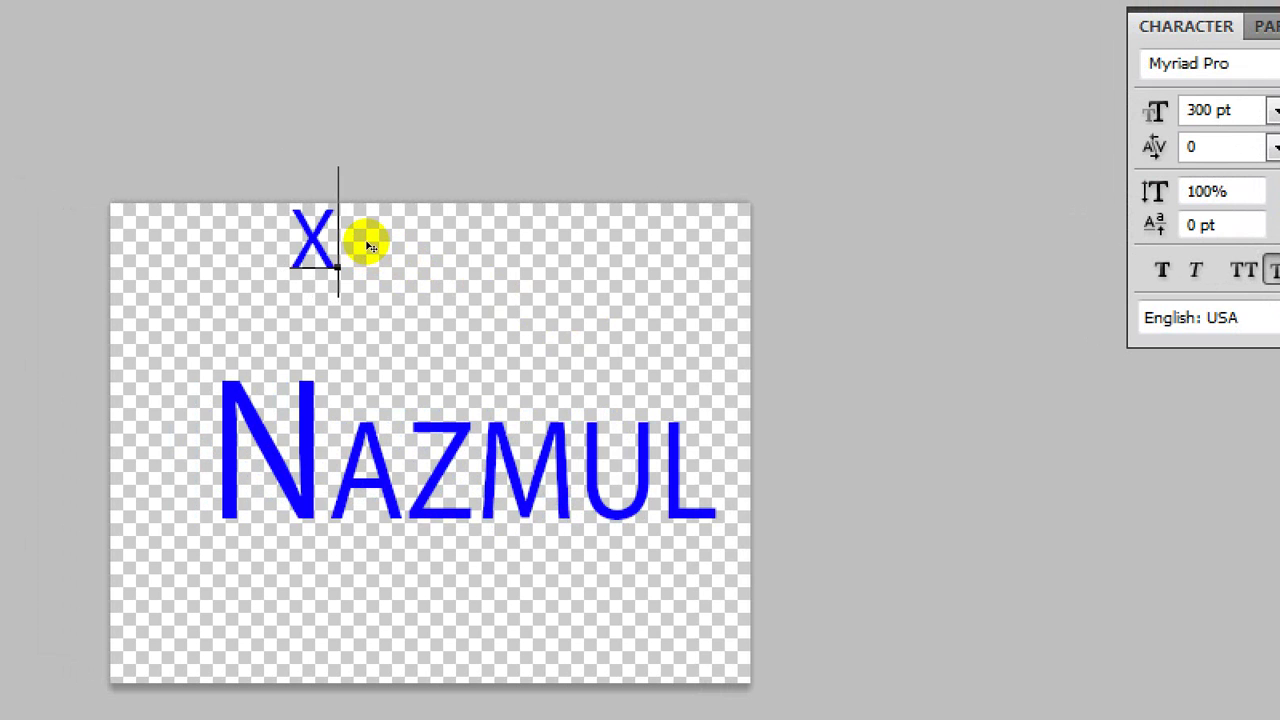
text(2)
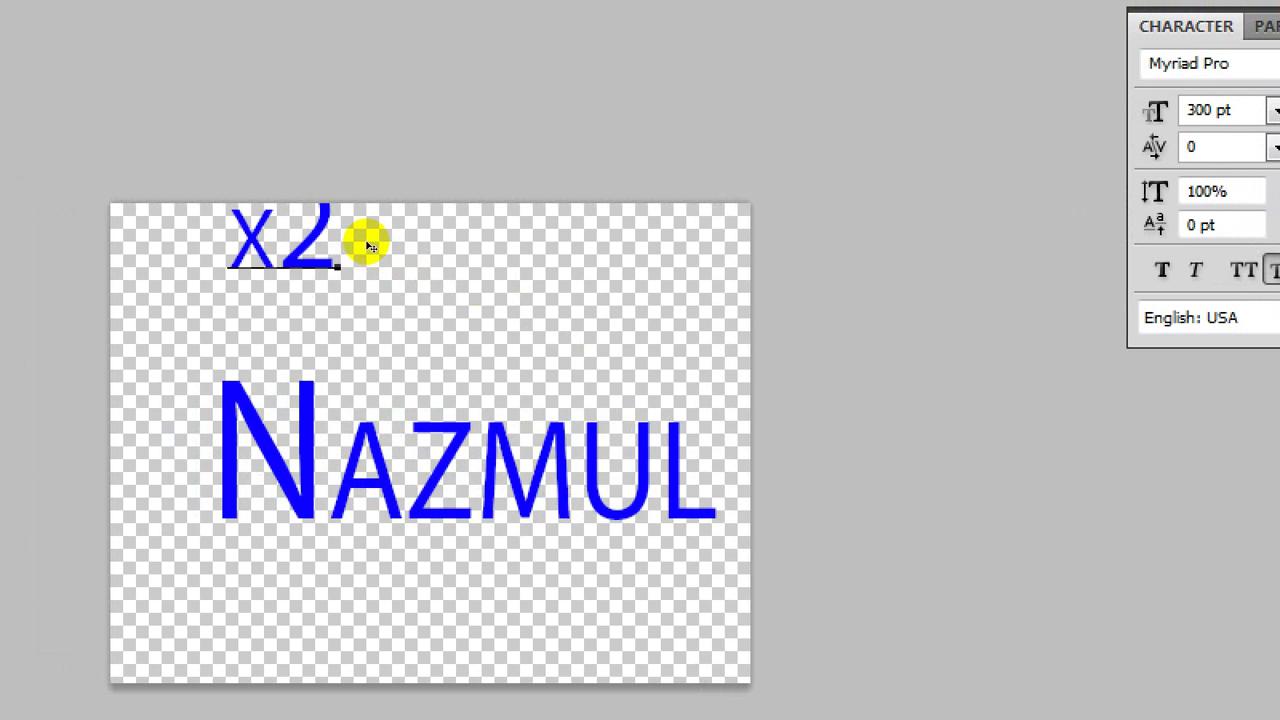
drag(367, 242, 549, 352)
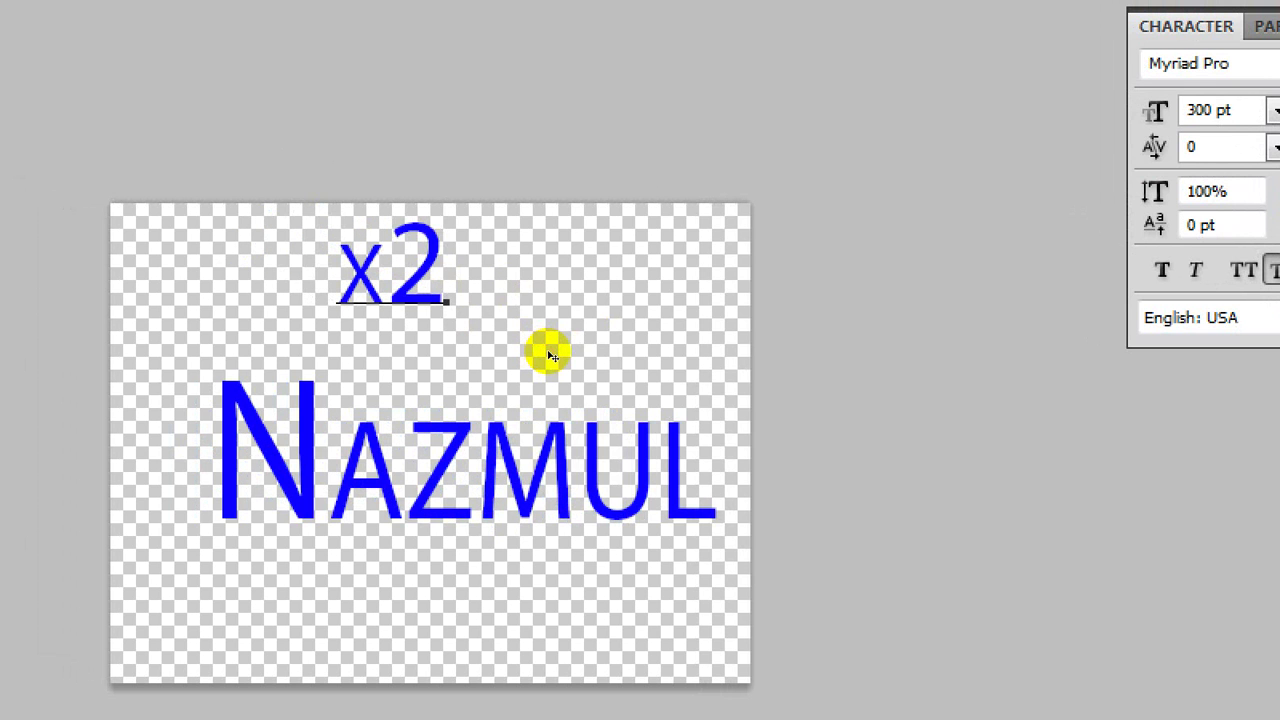
Apply Superscript to the 2 of "x2" and deselect it.
key(shift+Left)
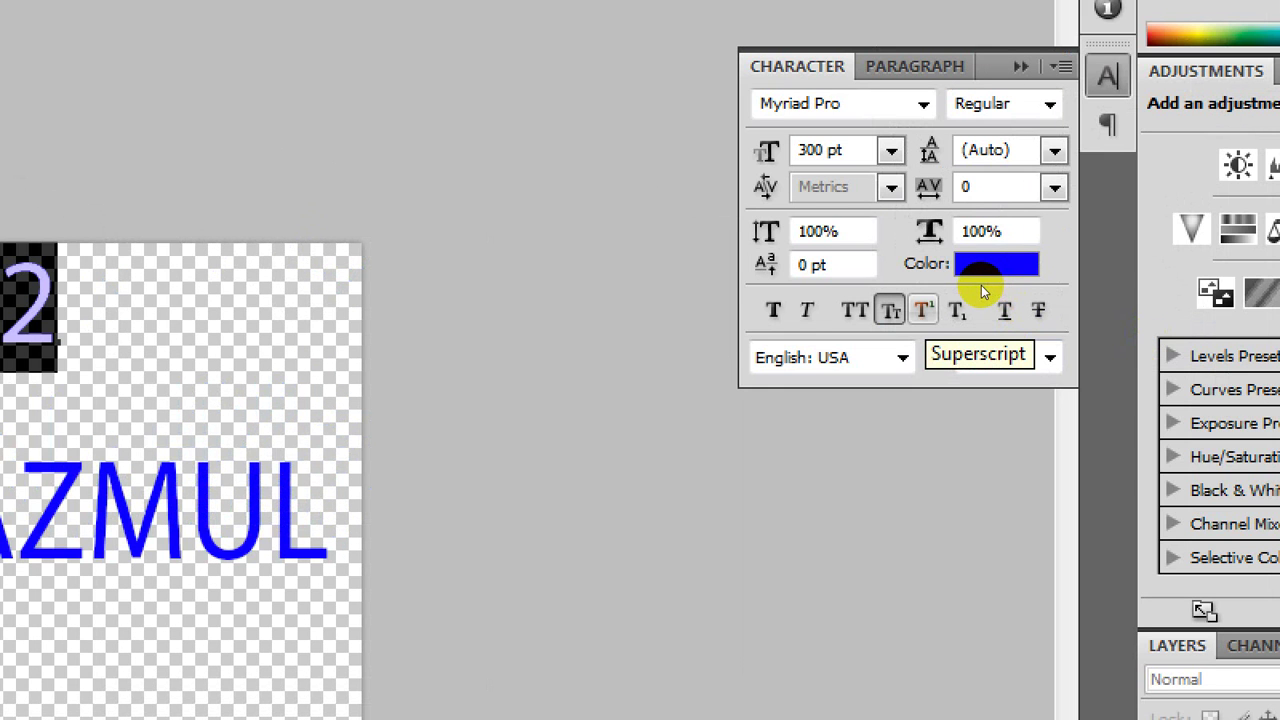
key(ctrl+shift+plus)
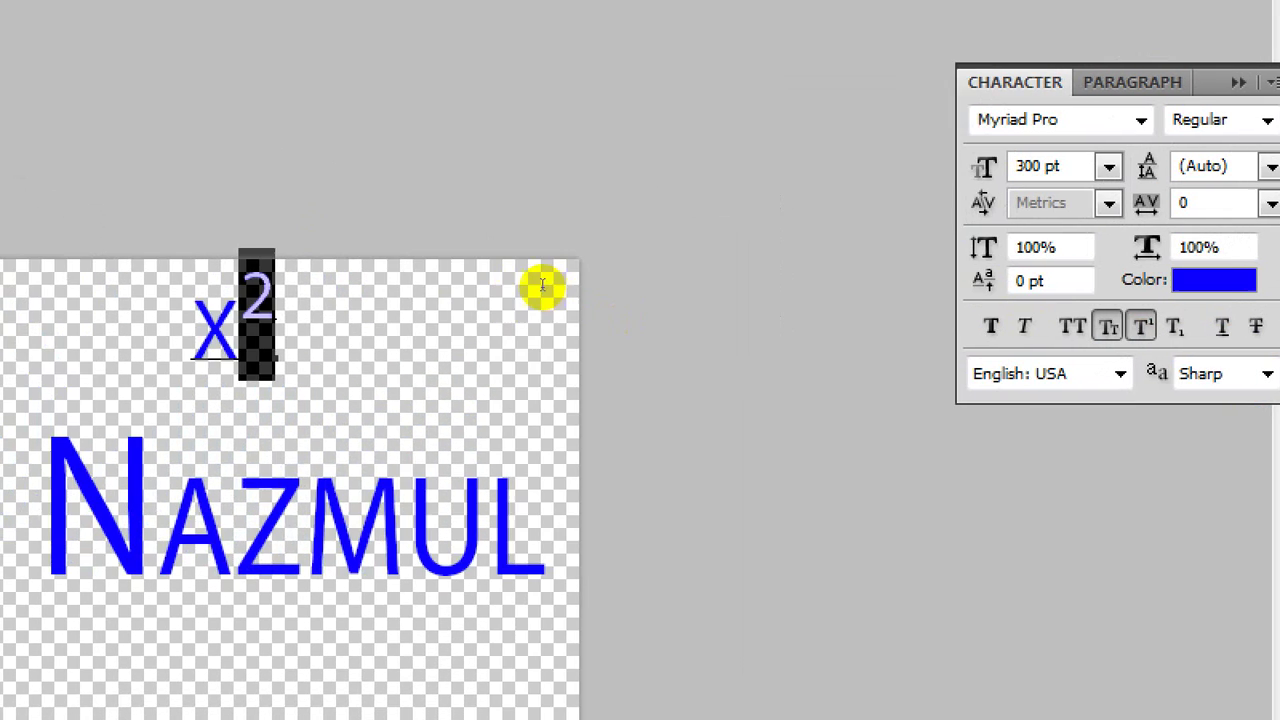
key(Right)
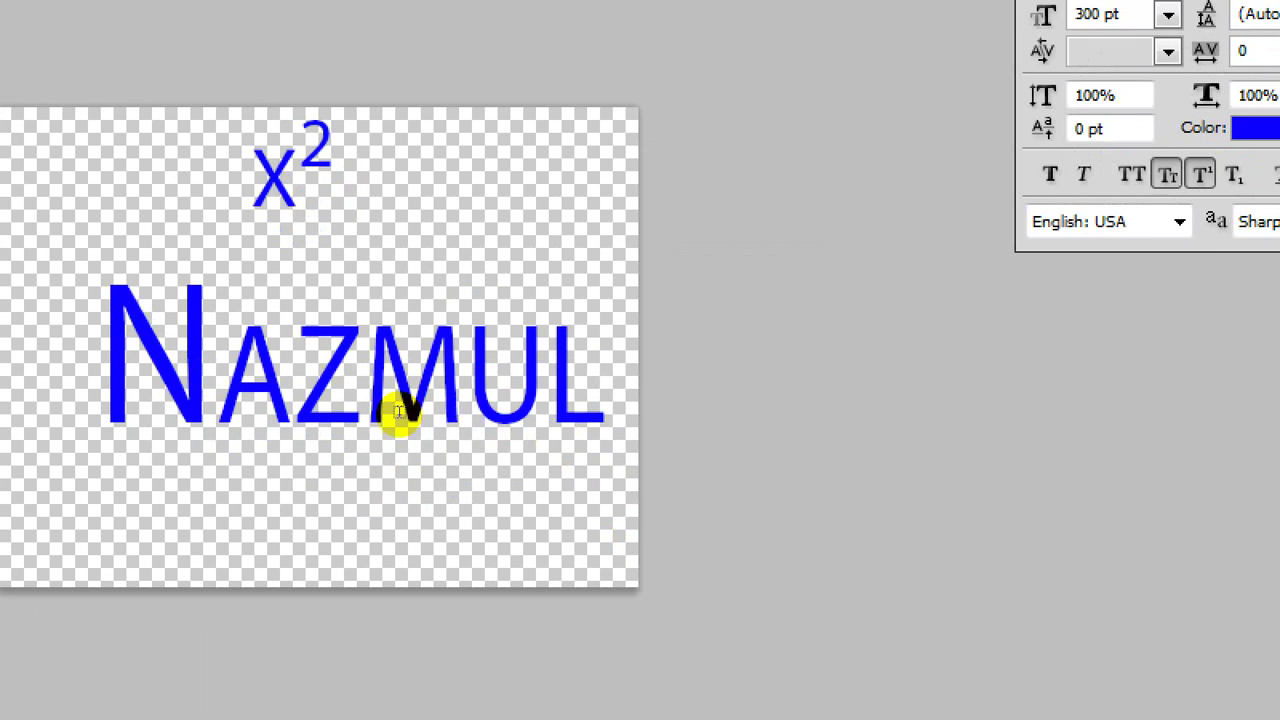
Add the text "H2O" at 300 pt as a separate line beneath the large text line.
click(208, 518)
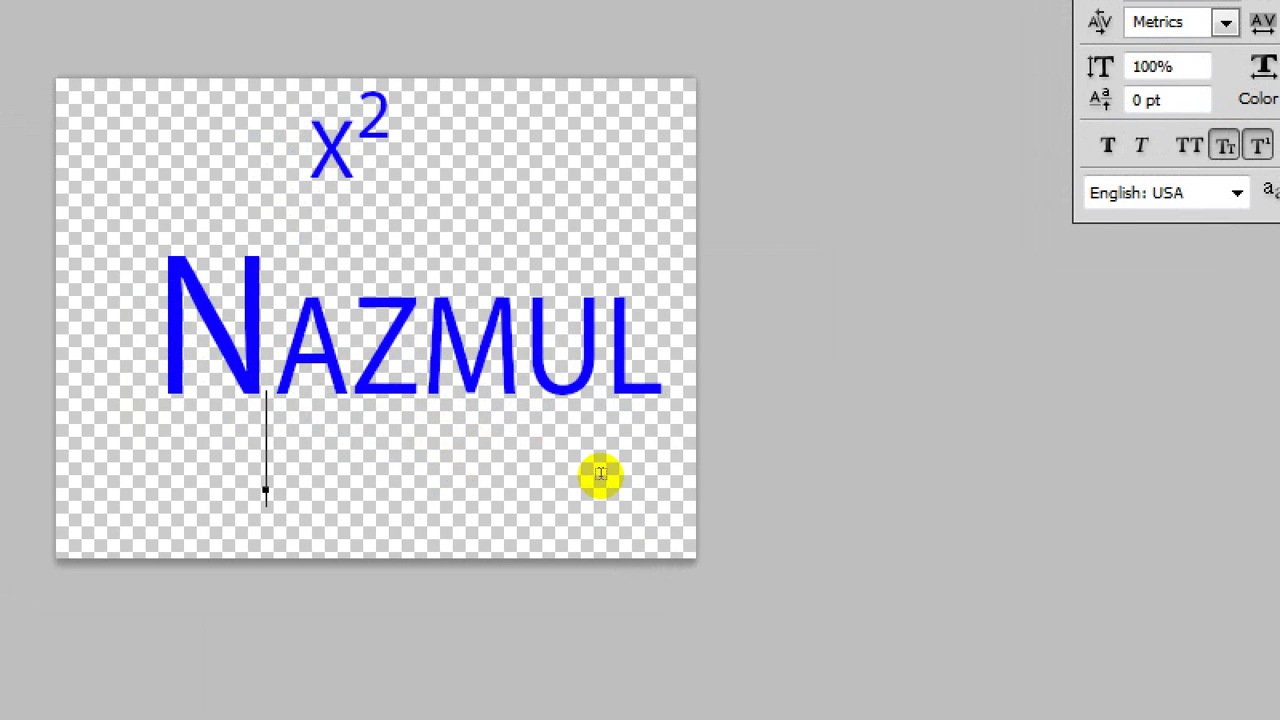
text(2)
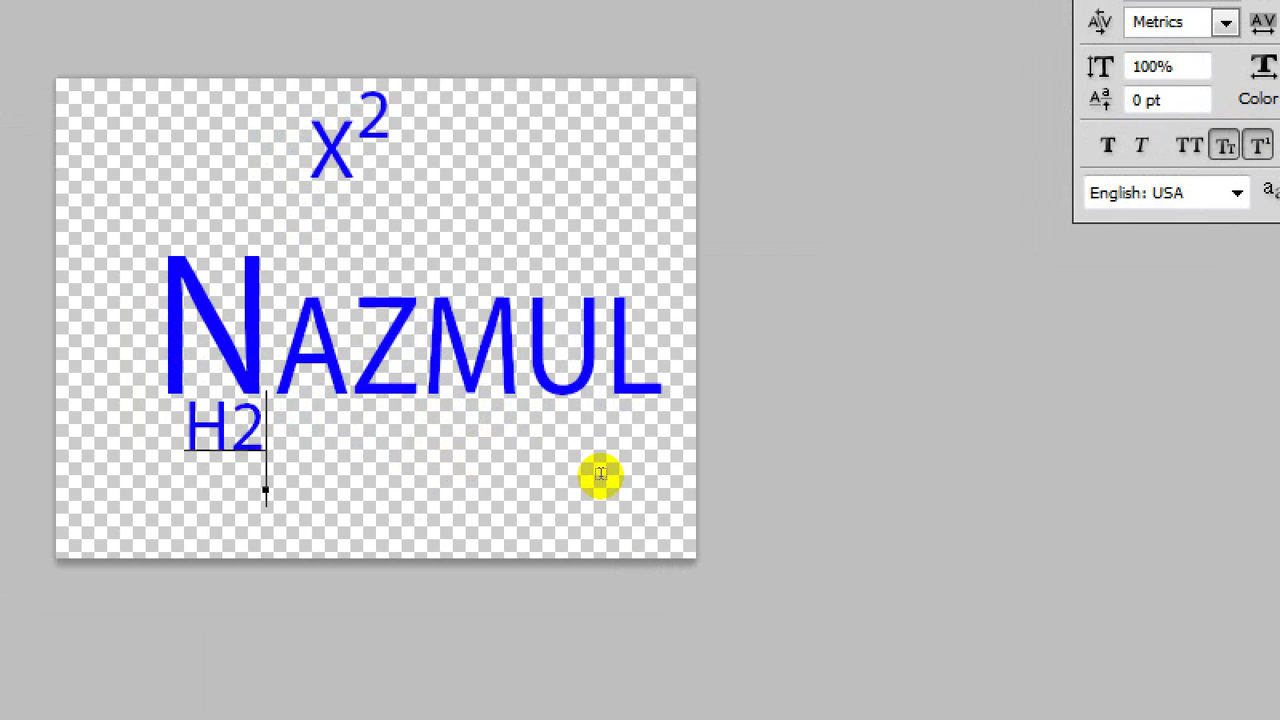
text(O)
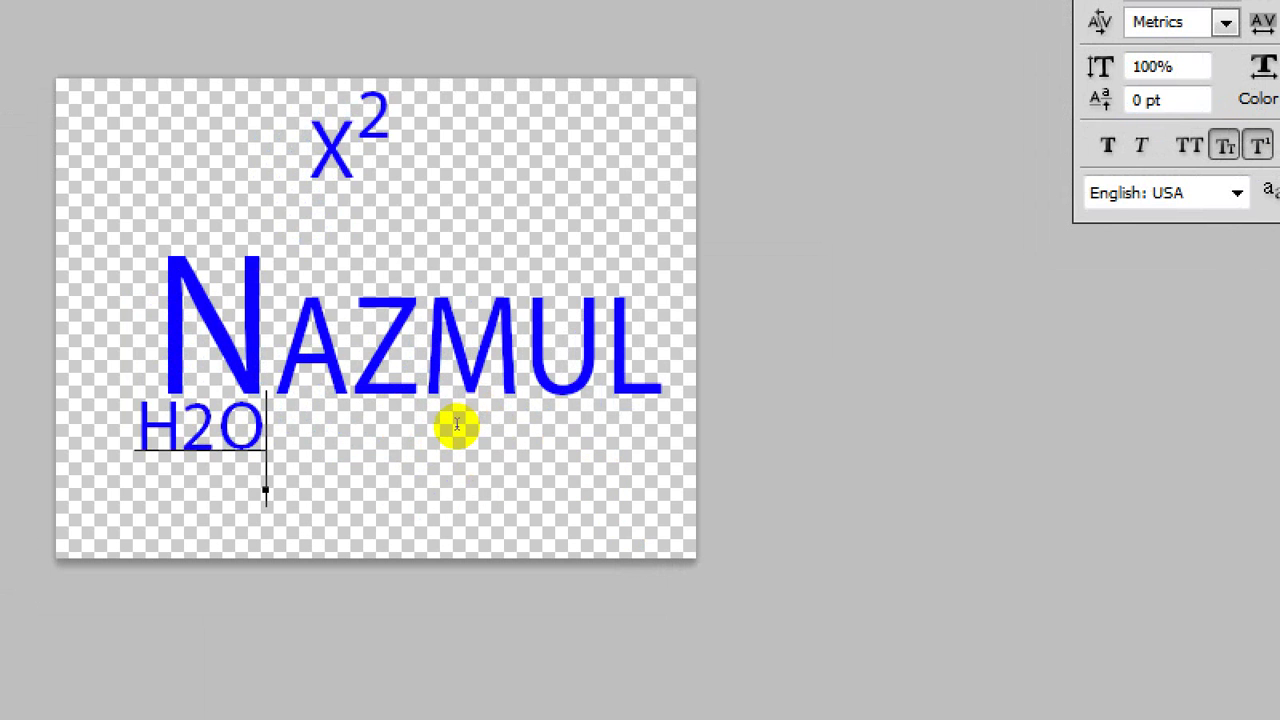
Apply Subscript to the 2 of "H2O" and deselect it.
key(Left)
key(shift+Left)
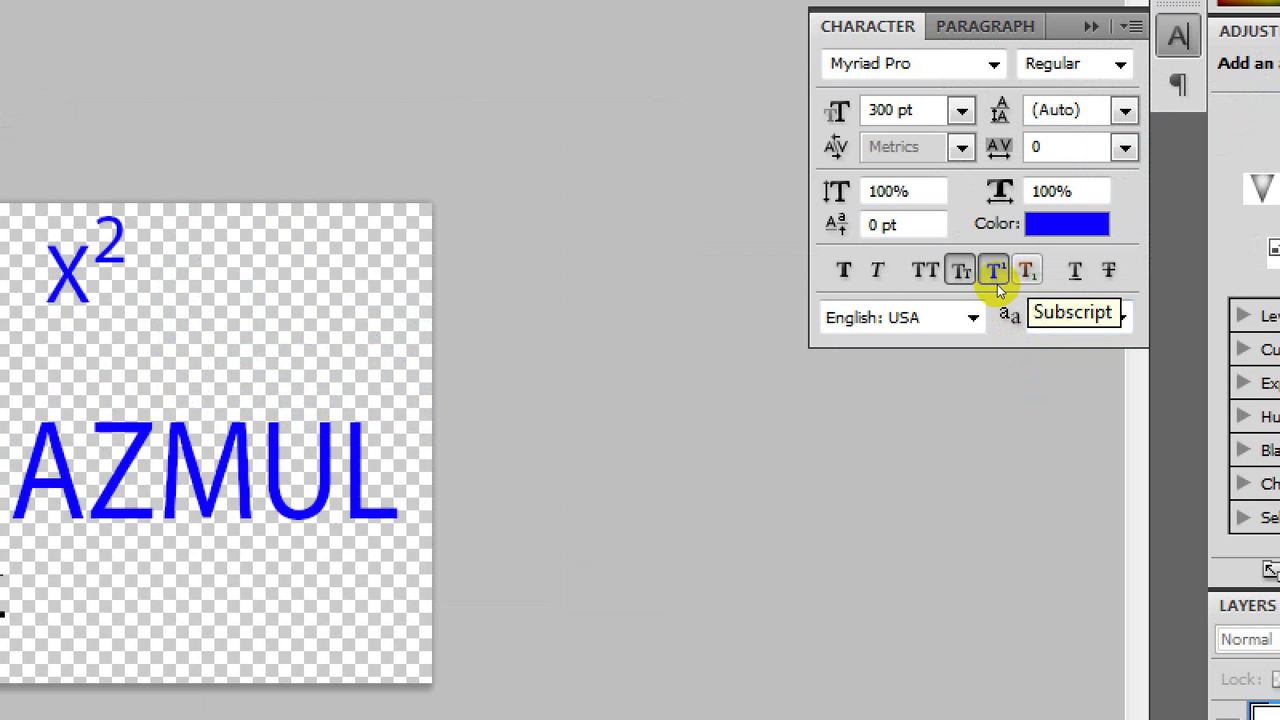
click(1024, 272)
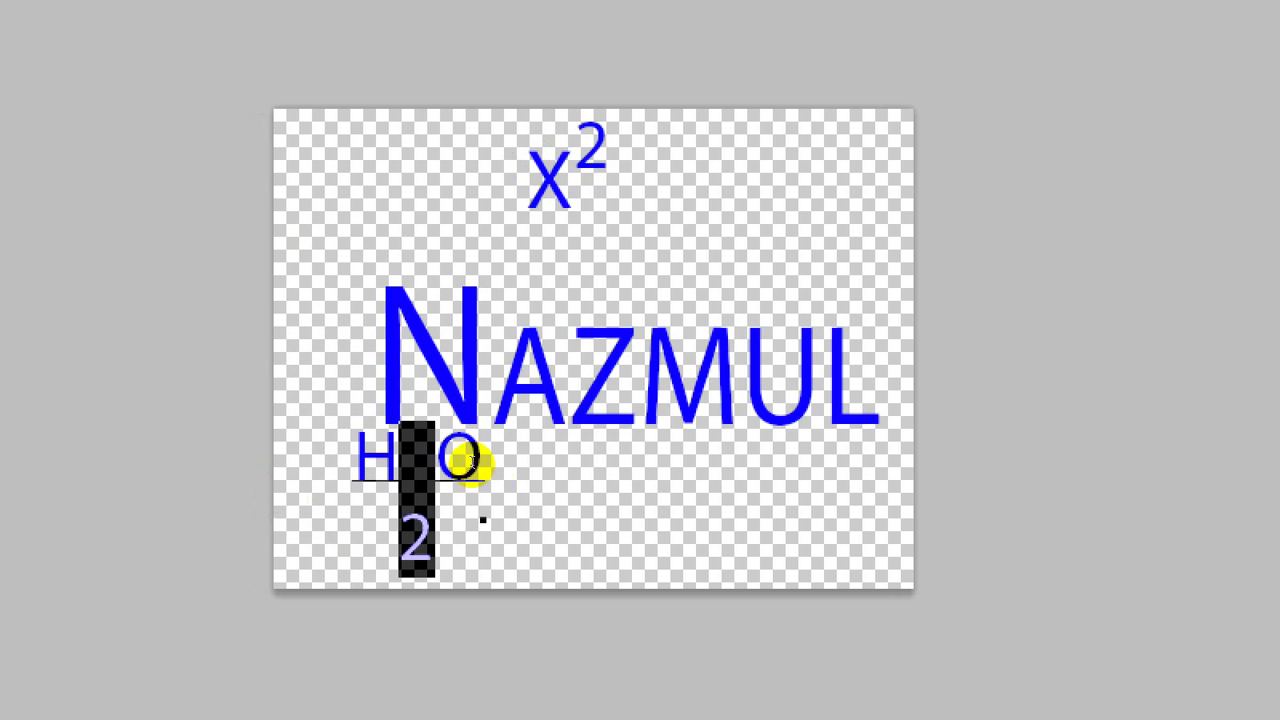
click(469, 459)
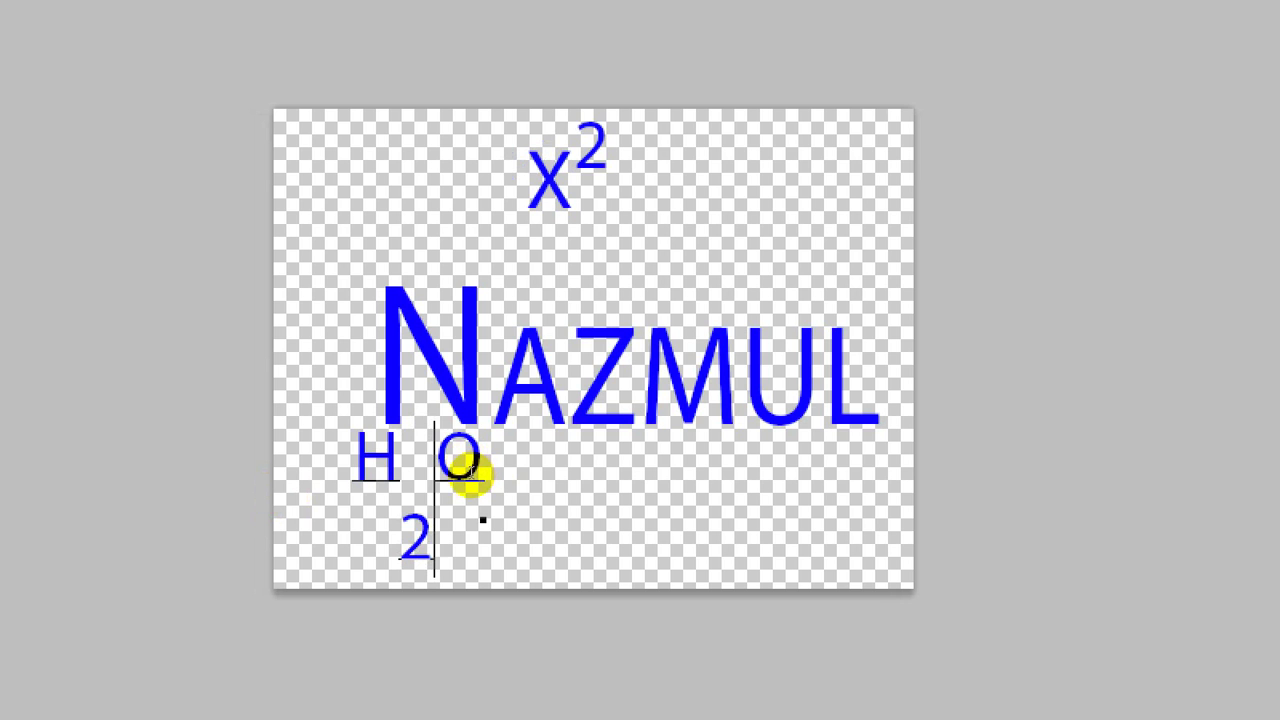
Raise the subscript 2 of "H2O" with a baseline shift of 139 pt and deselect it.
drag(462, 472, 447, 468)
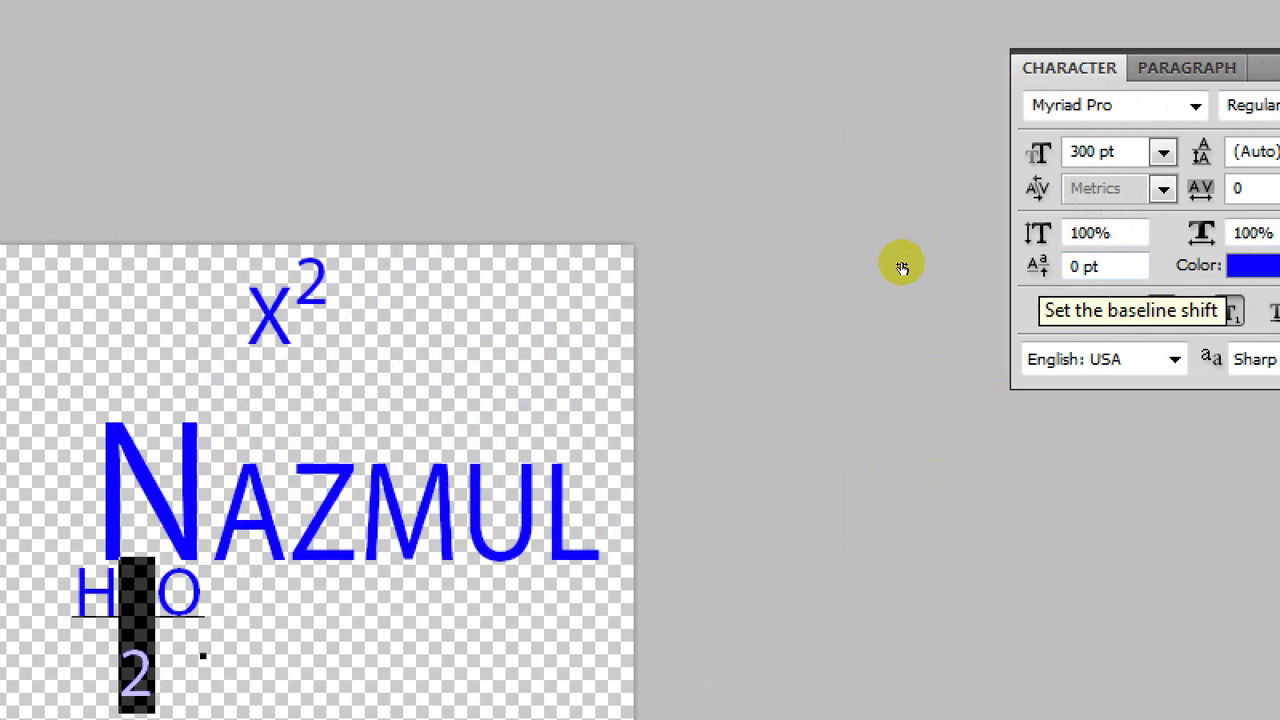
drag(902, 268, 1013, 256)
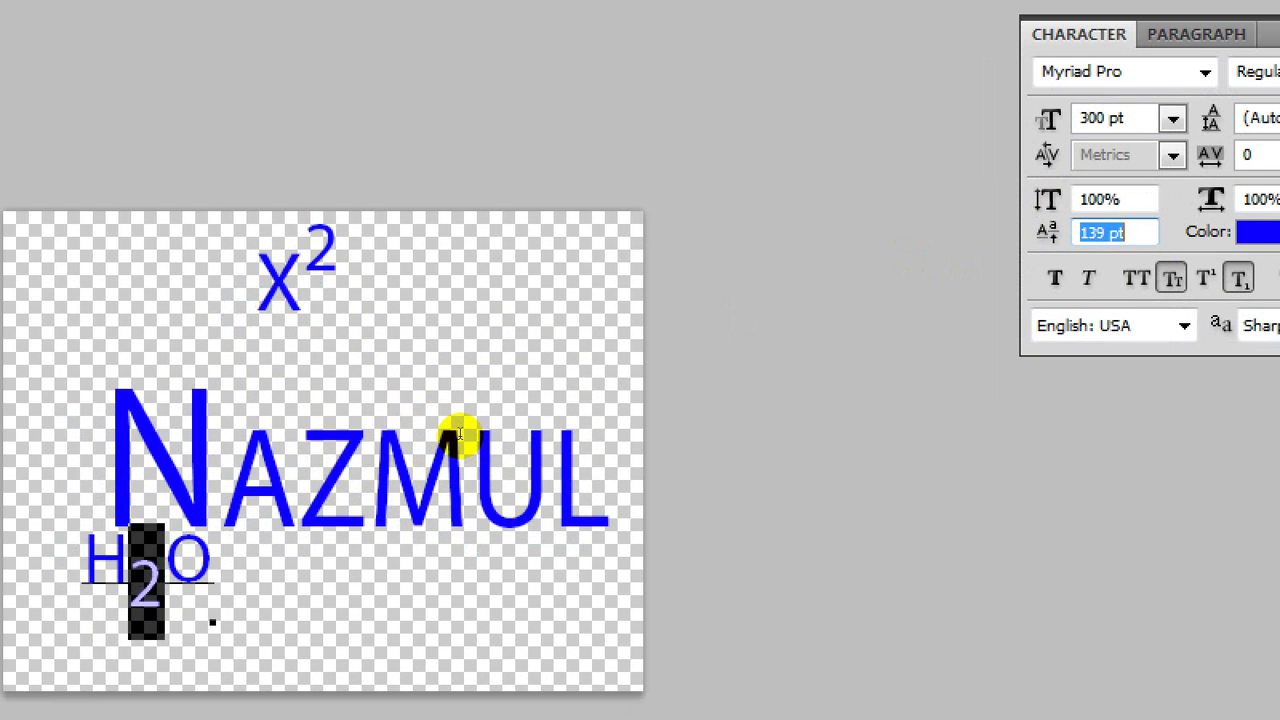
click(420, 475)
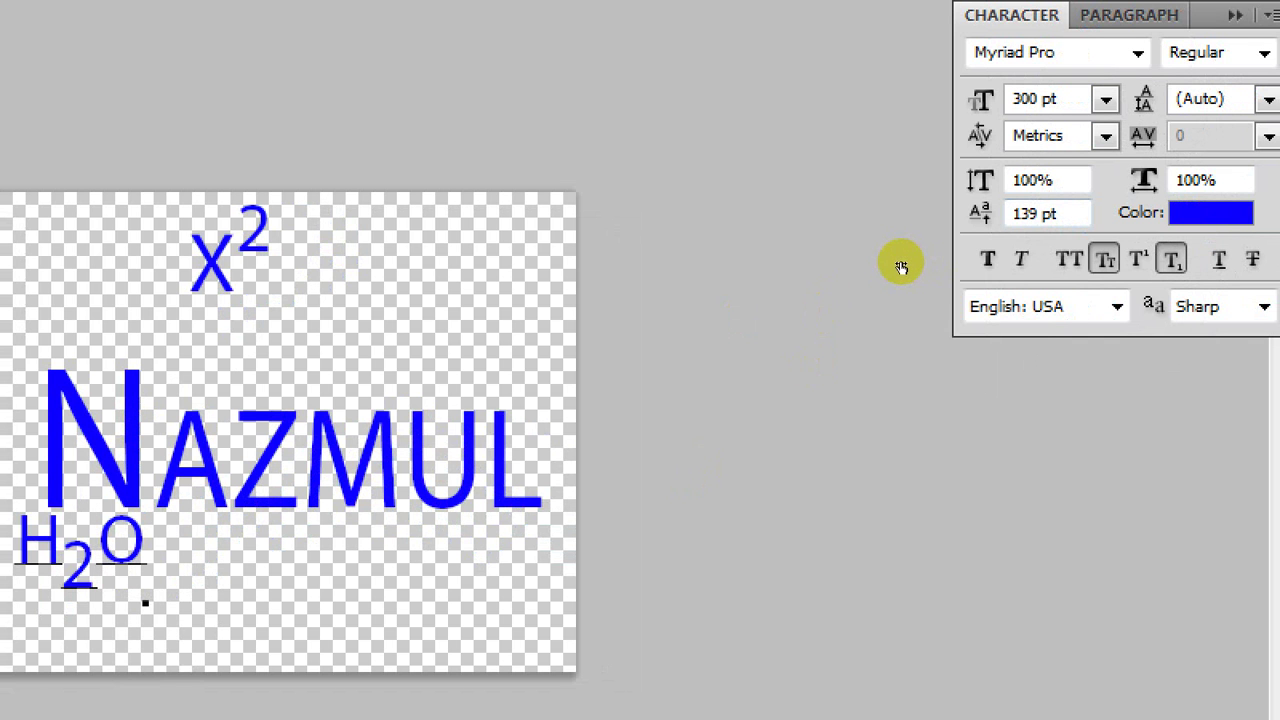
click(1204, 213)
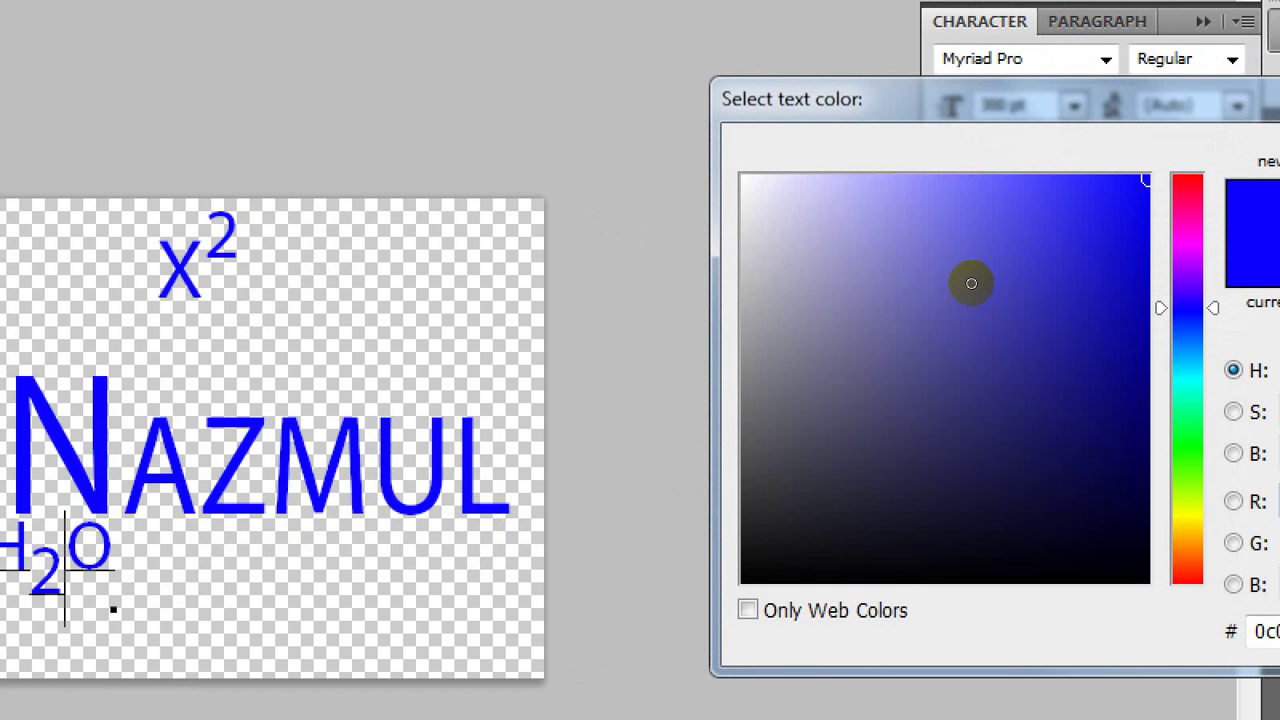
click(1022, 260)
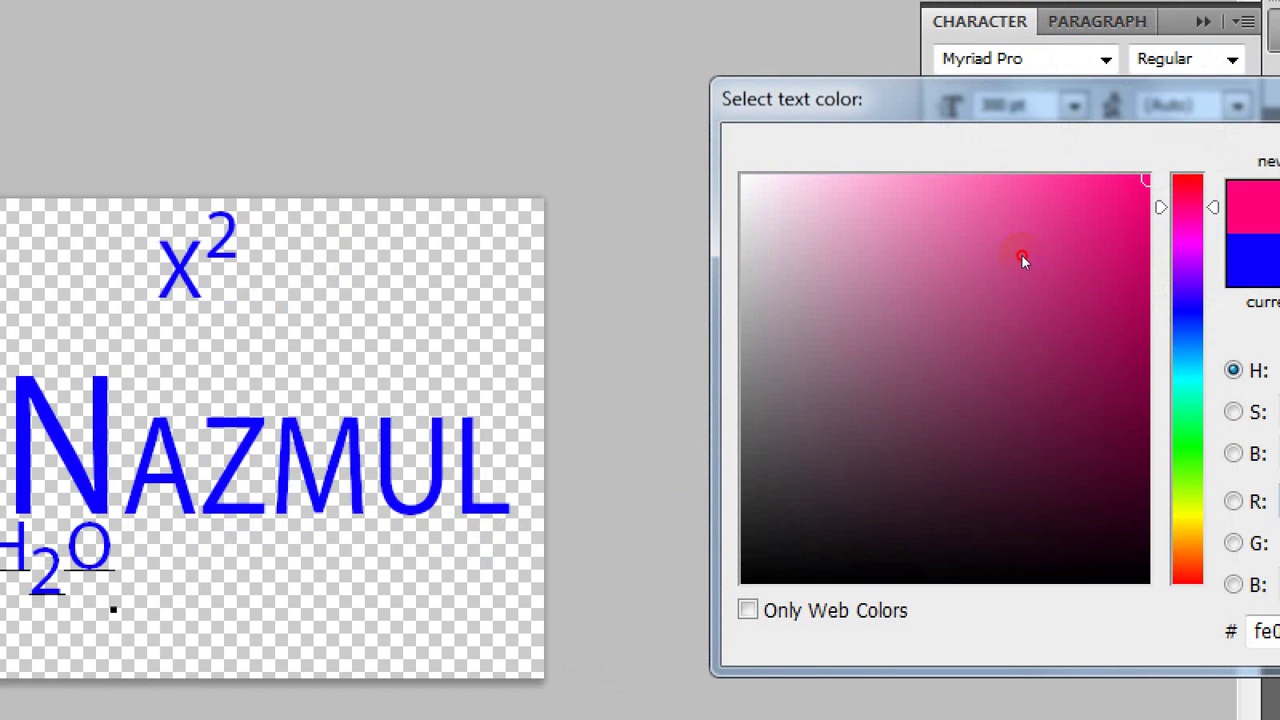
drag(1027, 364, 1030, 411)
mouse_move(1014, 240)
mouse_down()
mouse_move(1023, 219)
mouse_move(922, 213)
mouse_up()
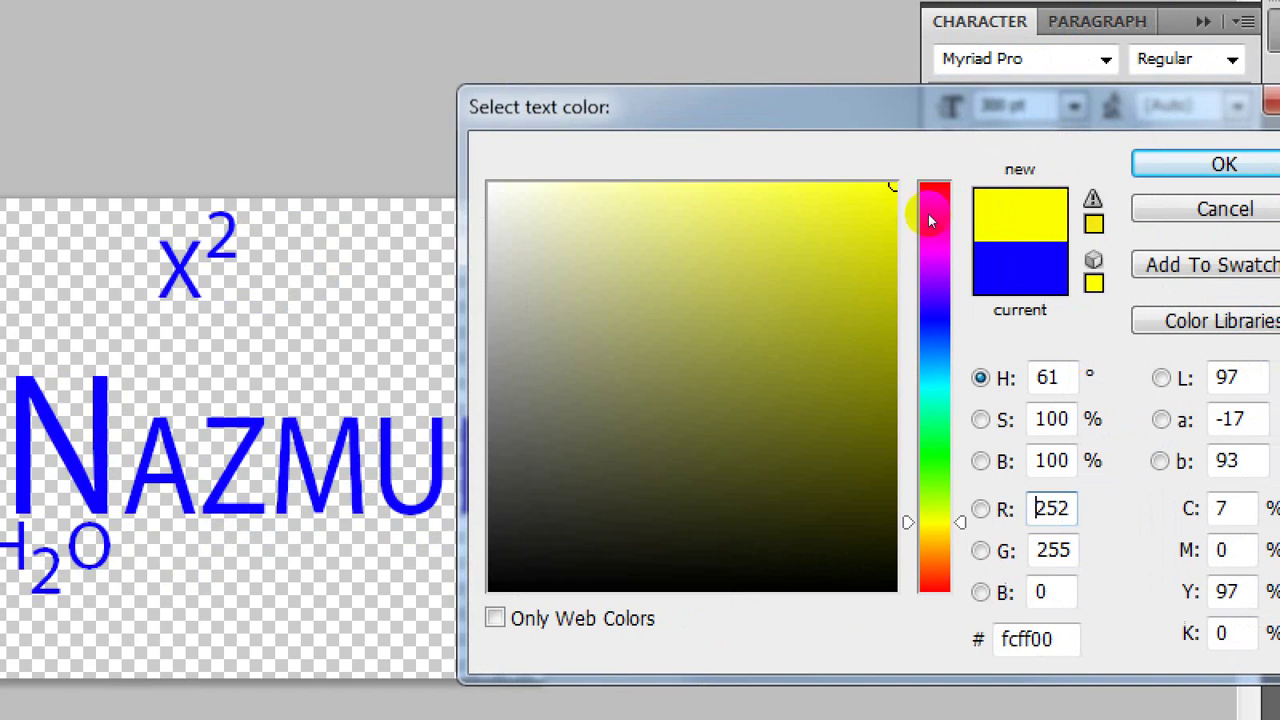
click(1020, 236)
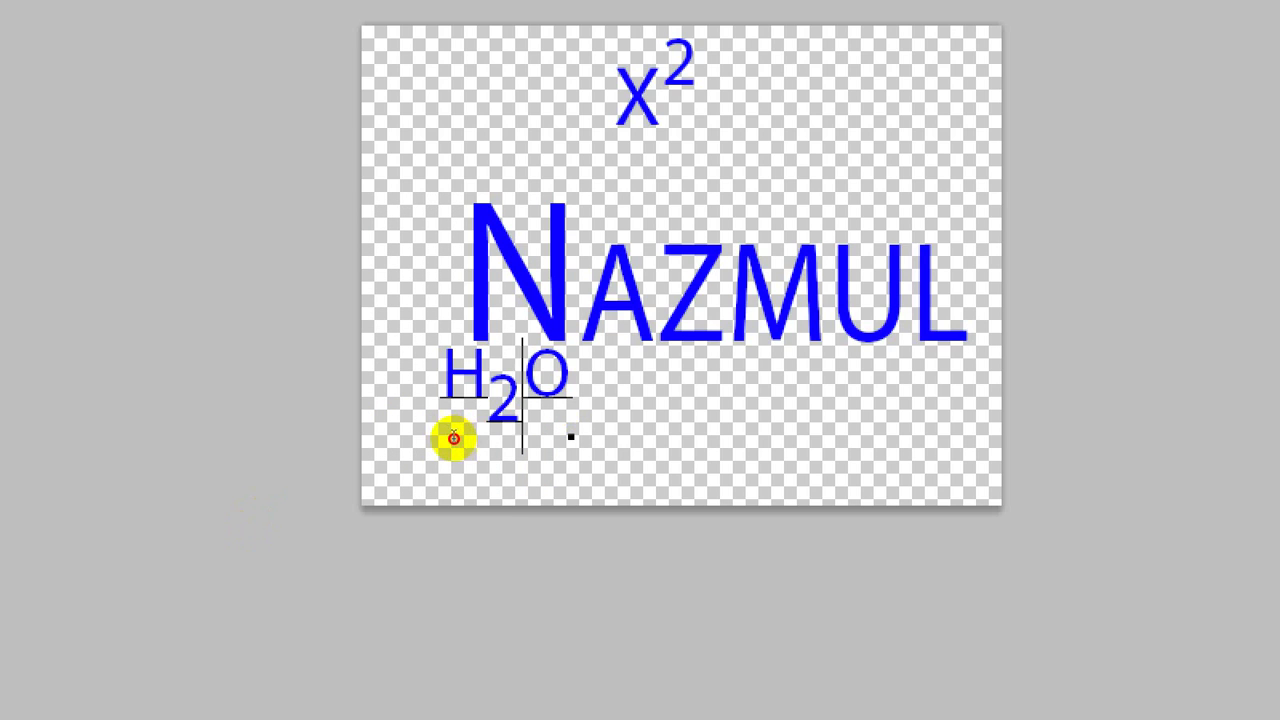
Change the color of only the subscript 2 in "H2O" to yellow, RGB 255, 240, 0, and deselect it.
key(shift+Left)
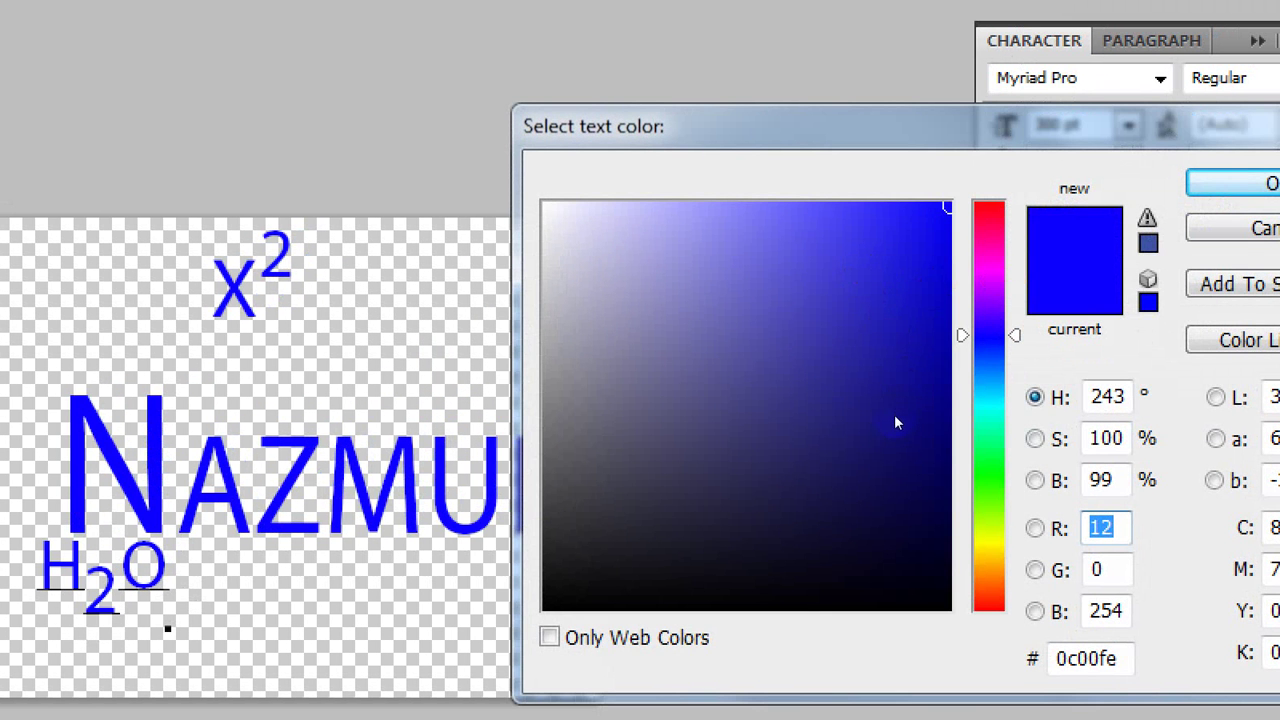
click(988, 546)
mouse_move(884, 260)
mouse_down()
mouse_move(889, 240)
mouse_move(954, 201)
mouse_up()
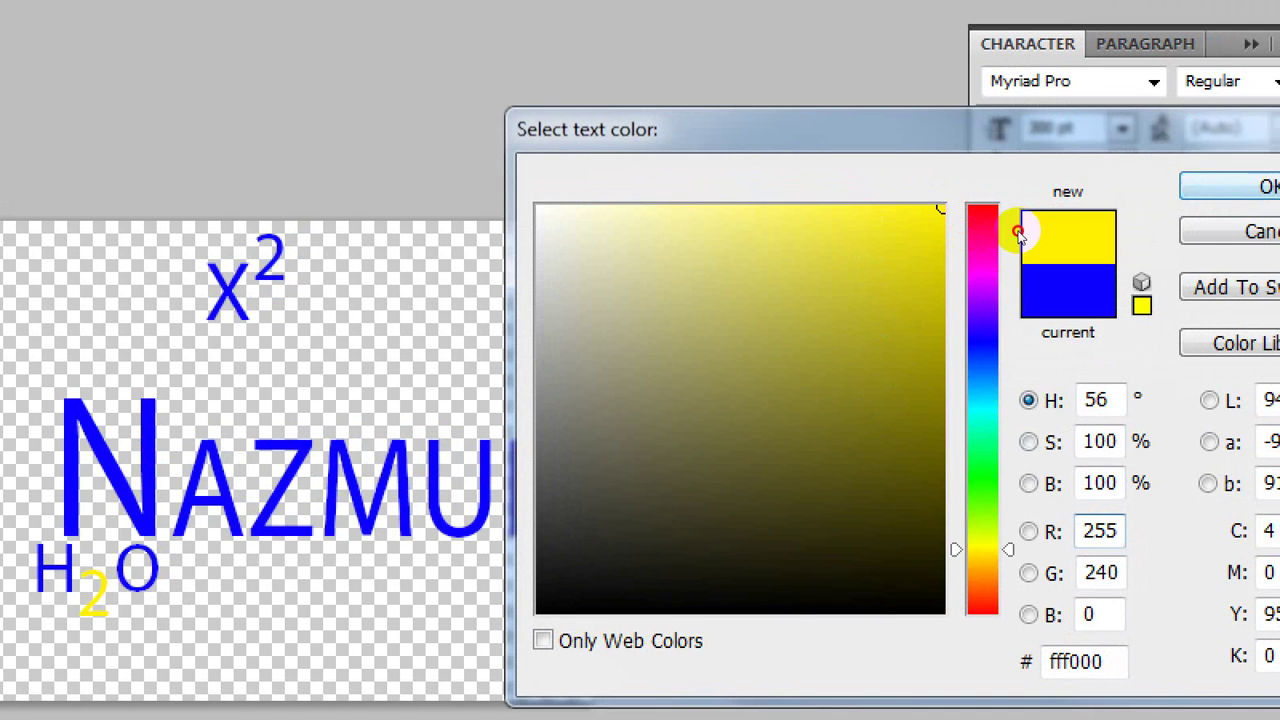
key(Return)
key(Right)
key(Right)
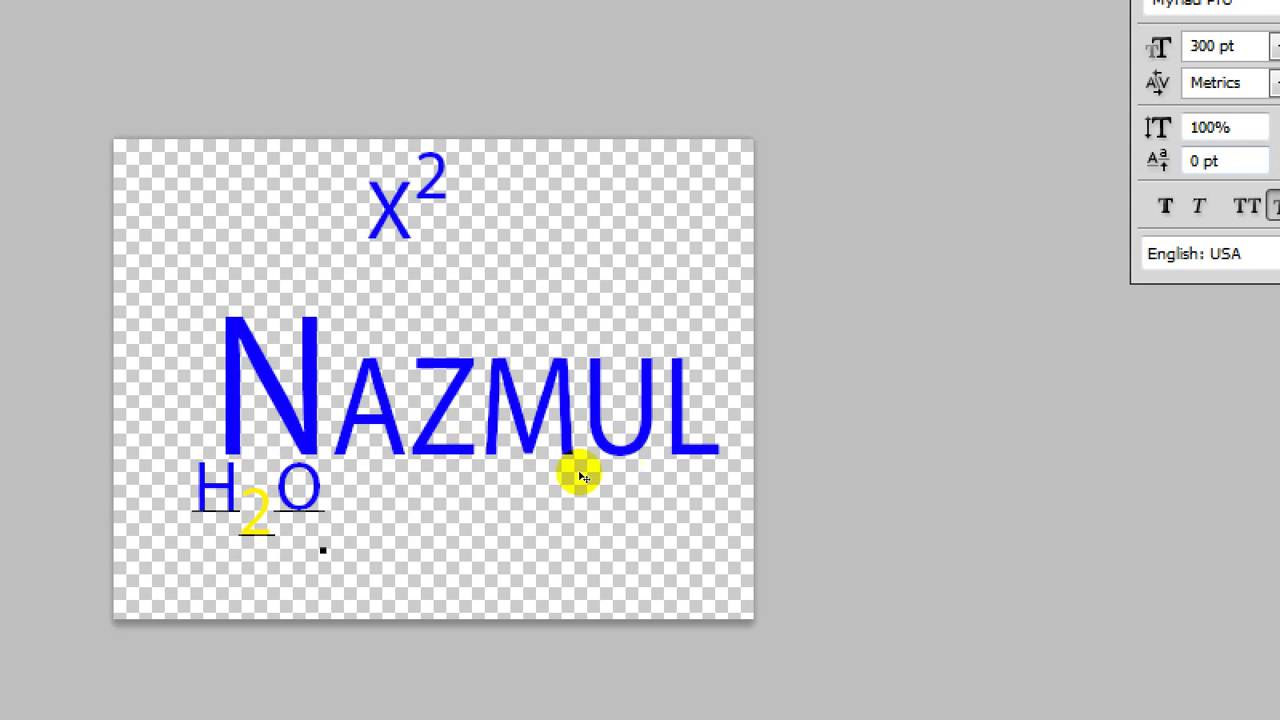
Recolor the subscript 2 in "H2O" to blue, RGB 0, 18, 254, and deselect it.
key(Left)
key(shift+Left)
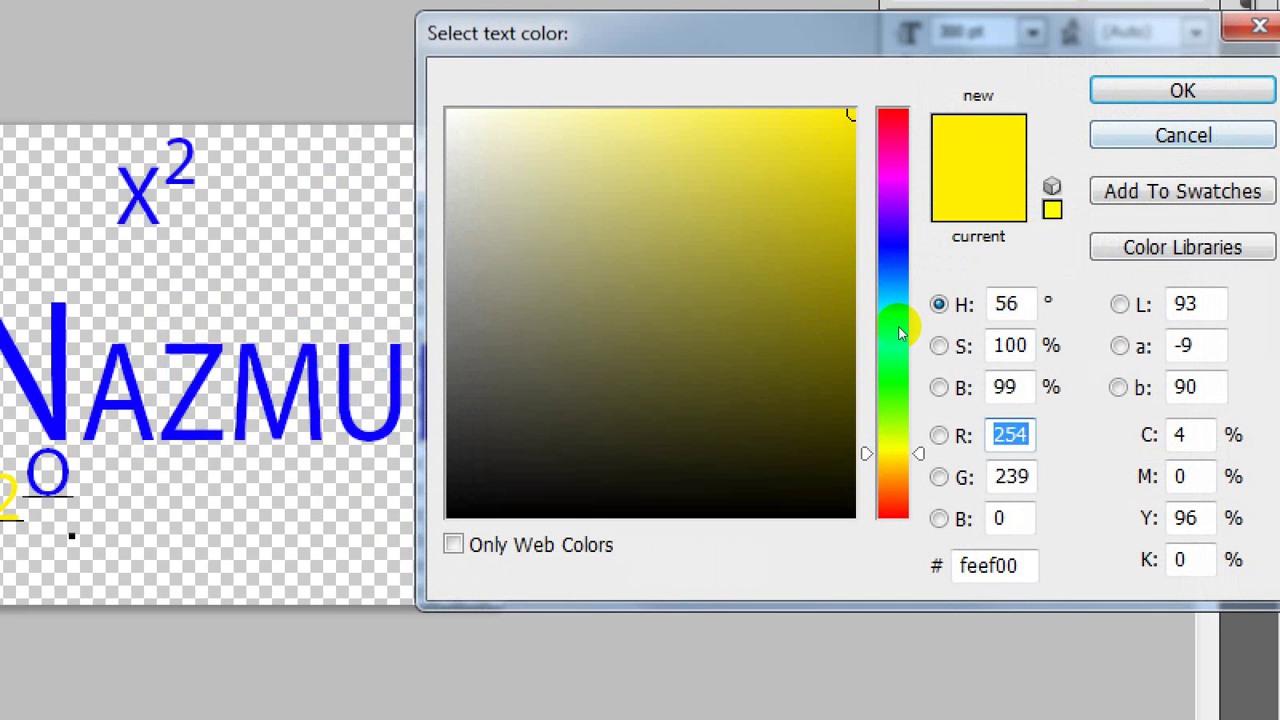
click(894, 330)
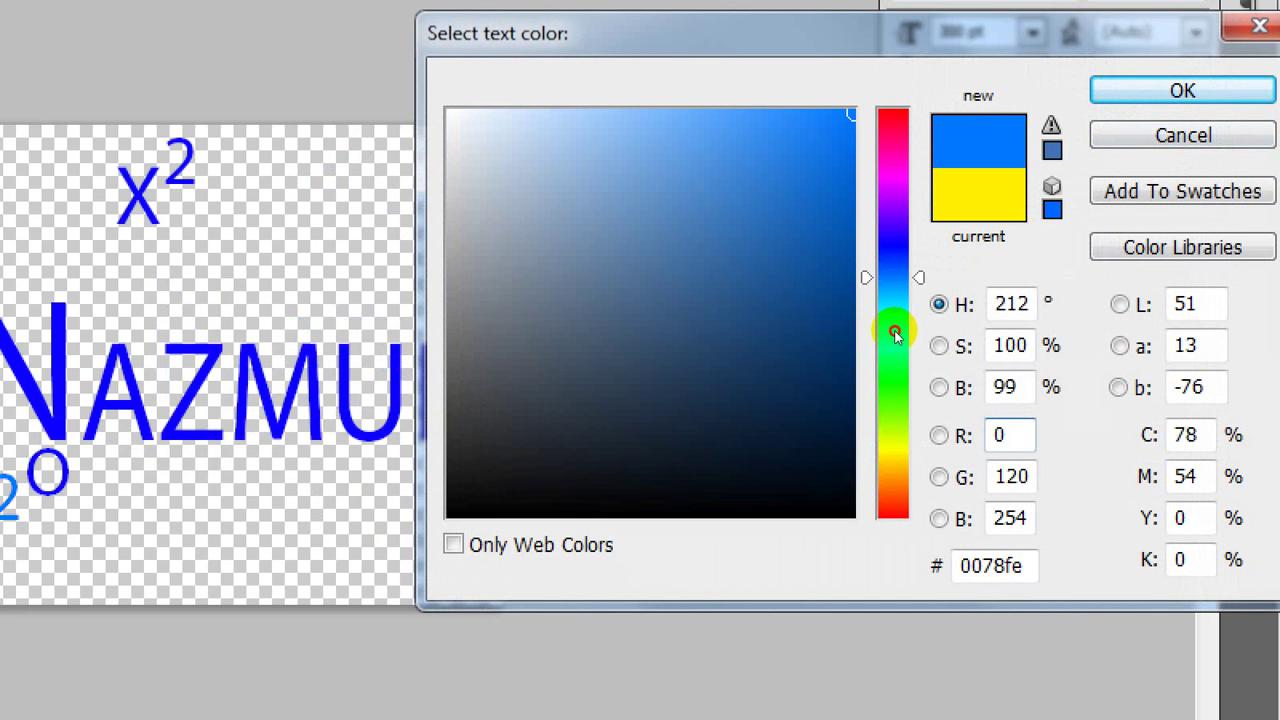
drag(894, 332, 886, 250)
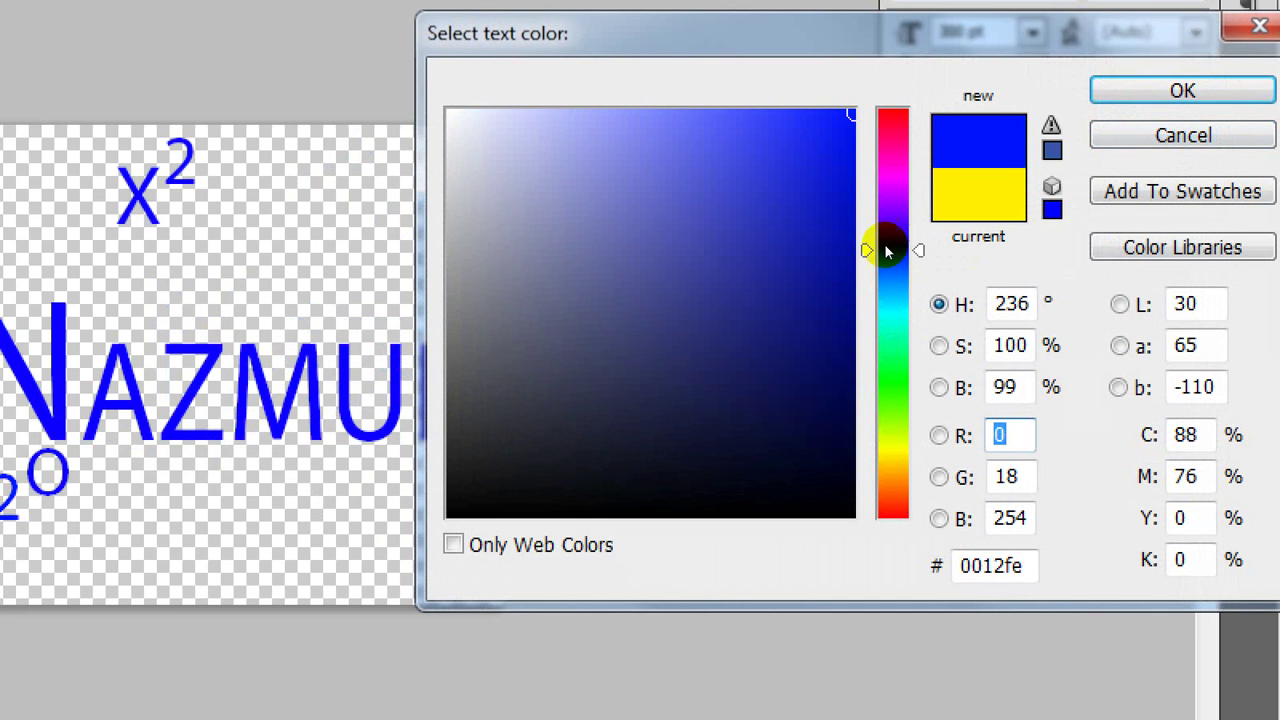
click(1182, 90)
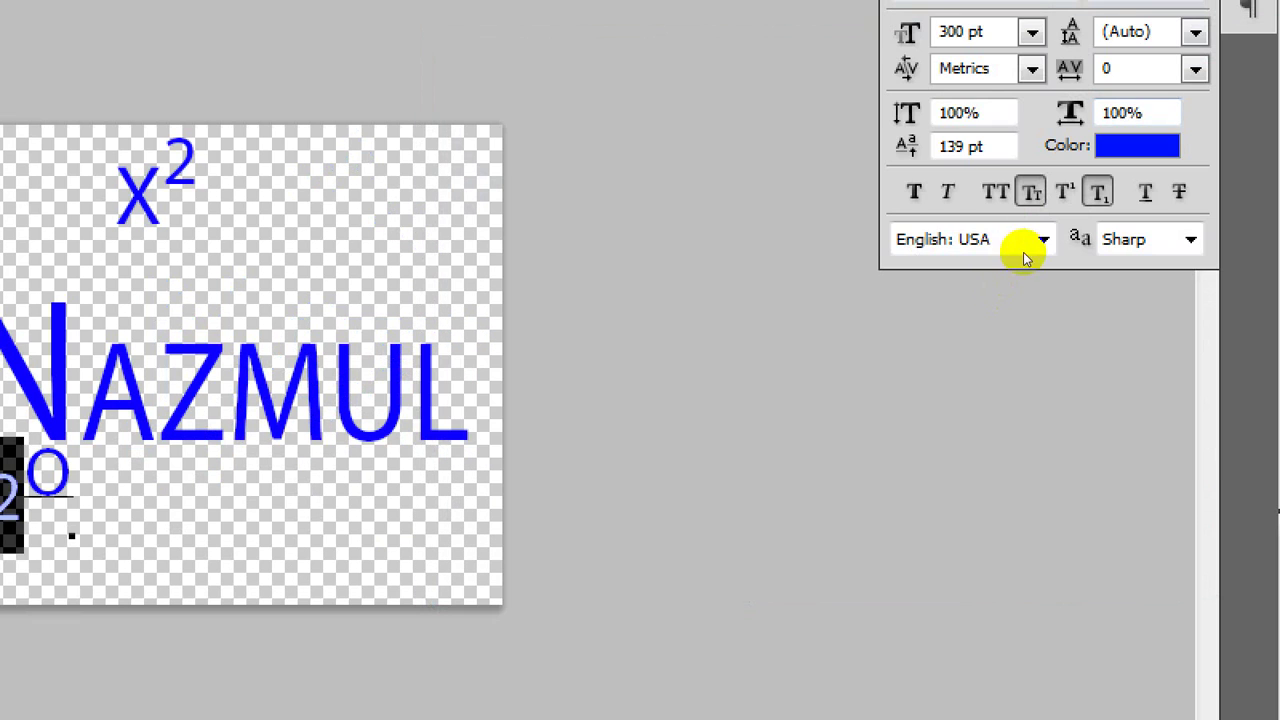
key(Right)
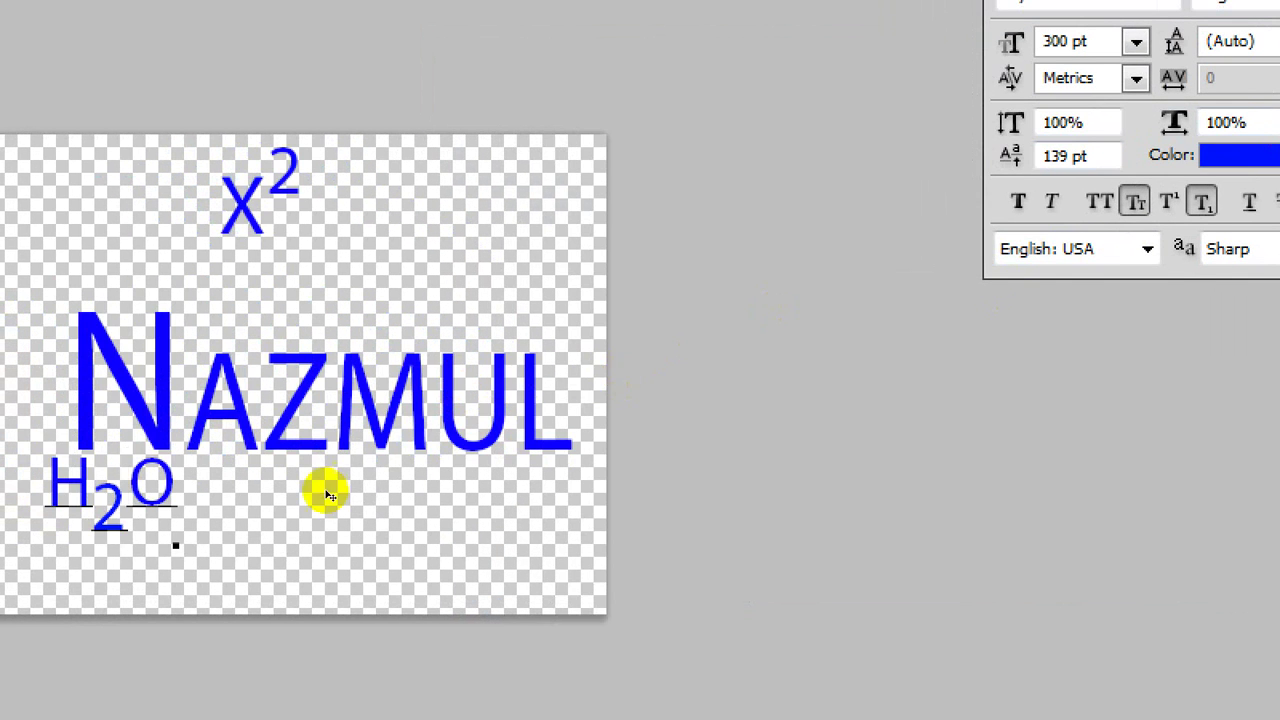
Move the whole "H2O" text to a clear spot under the middle of the large text line and commit it.
key(ctrl+a)
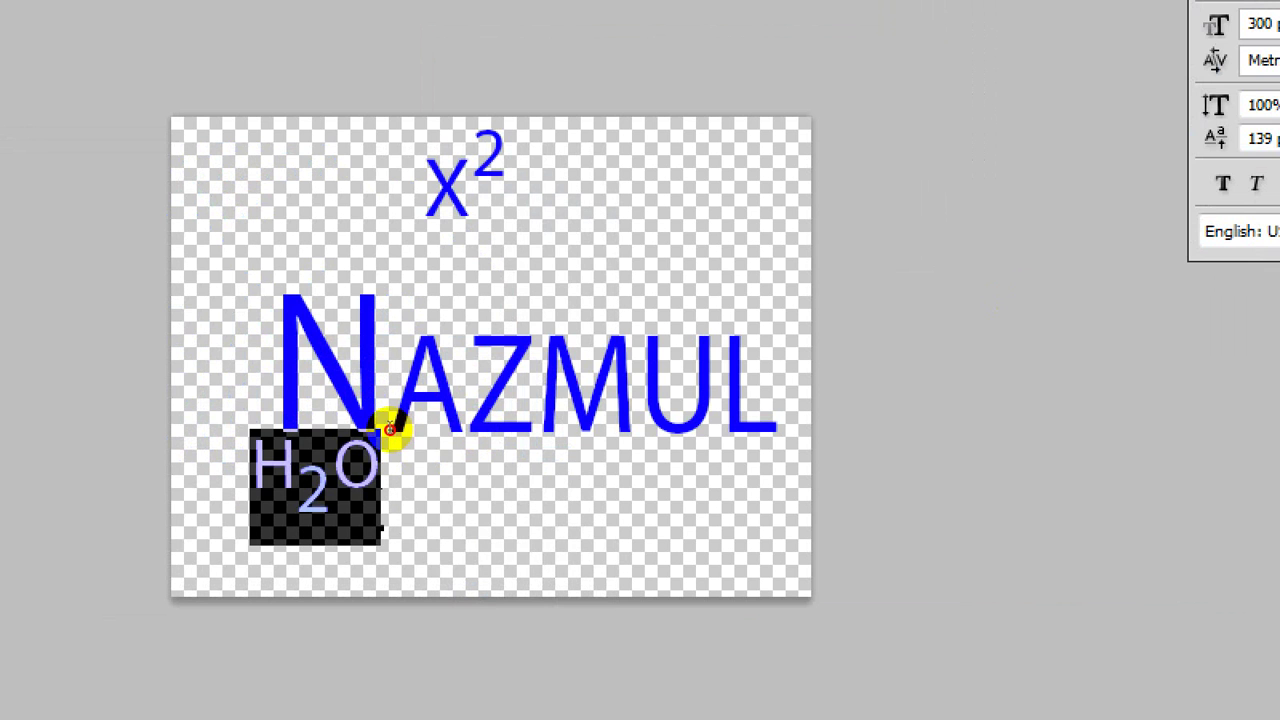
drag(508, 471, 595, 498)
click(559, 456)
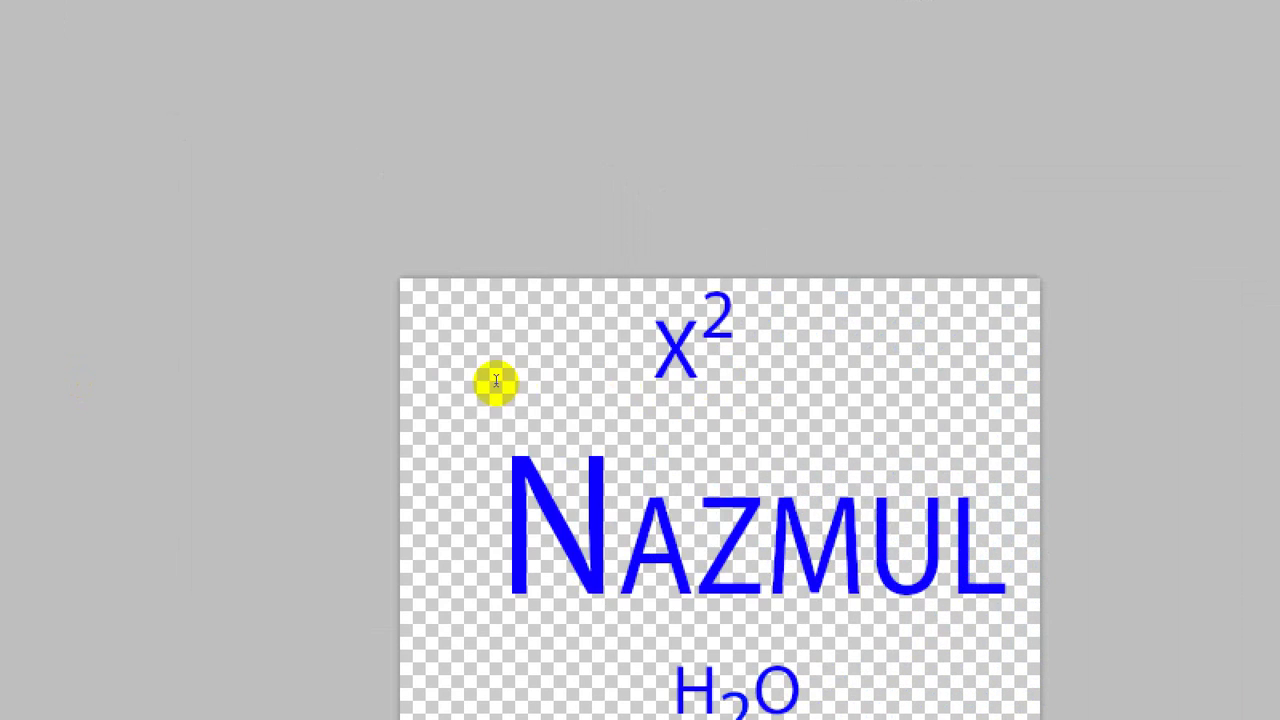
Select the whole large text line and widen its letter tracking, trying 800 and reducing it to a narrower spacing.
drag(437, 380, 709, 363)
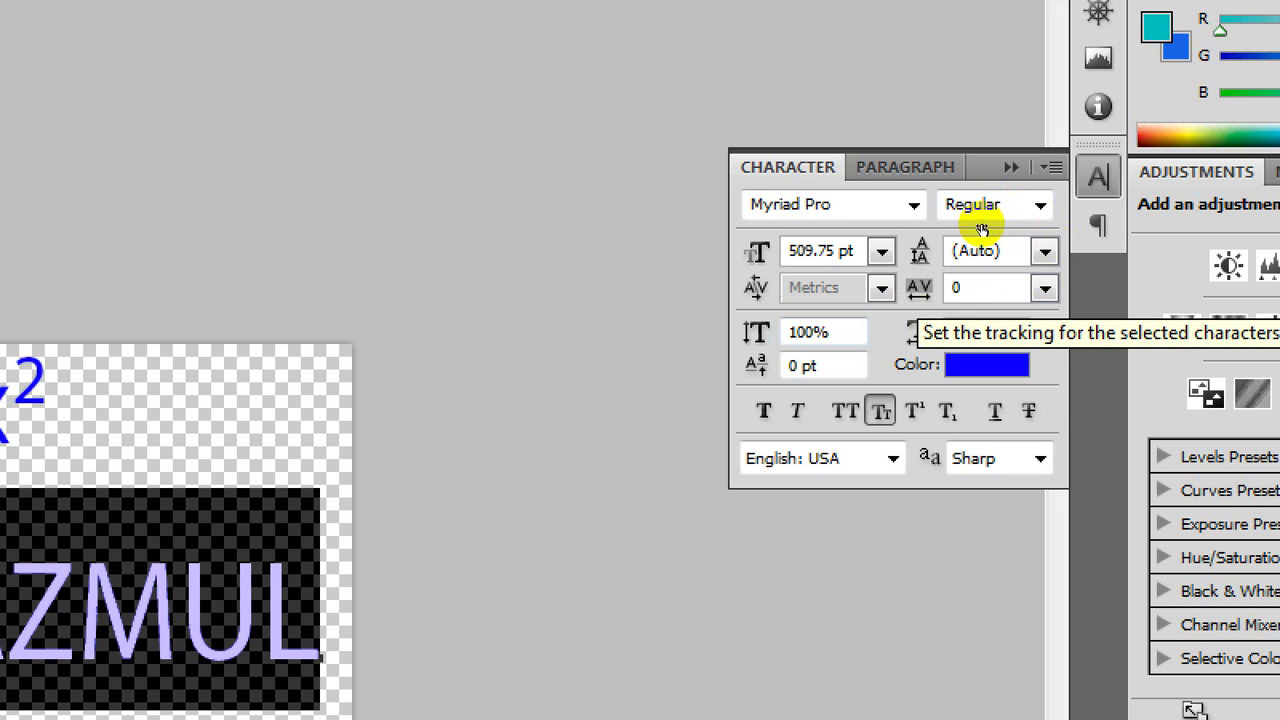
drag(983, 228, 1014, 222)
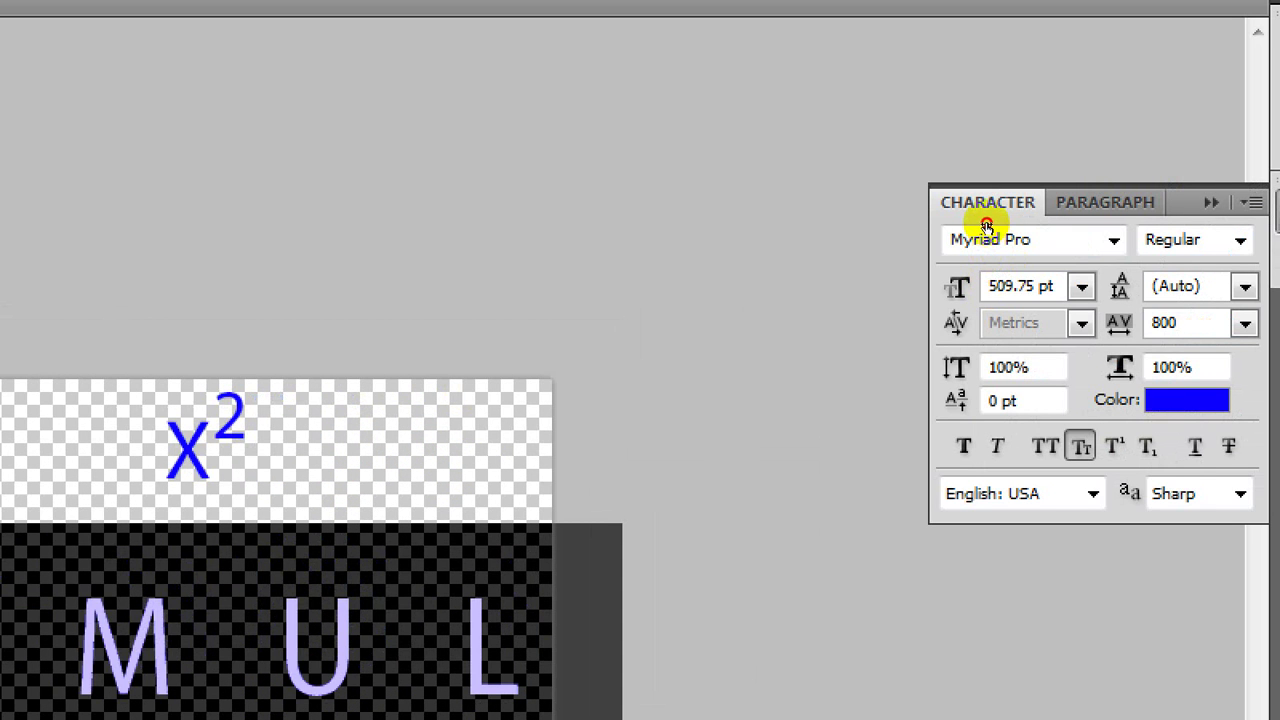
drag(986, 226, 967, 244)
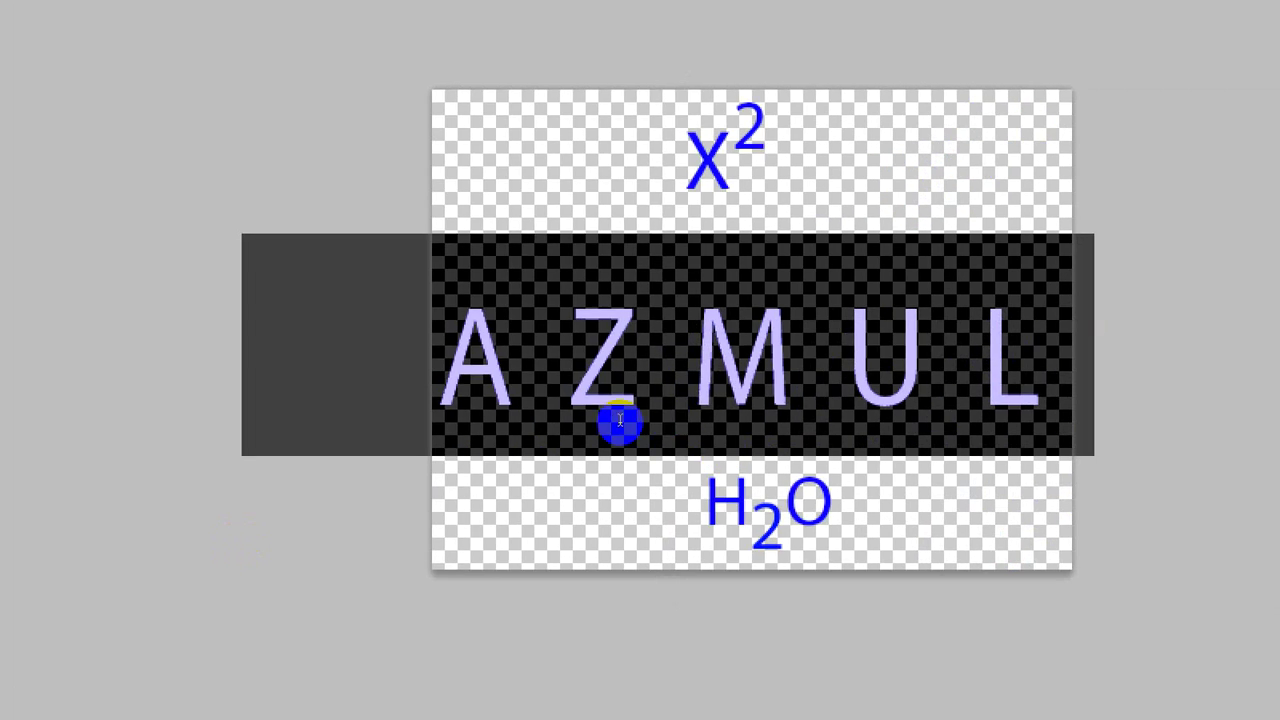
Free-transform the large text line, narrowing and shortening it so it fits on the canvas between "X2" and "H2O", and apply it.
click(619, 422)
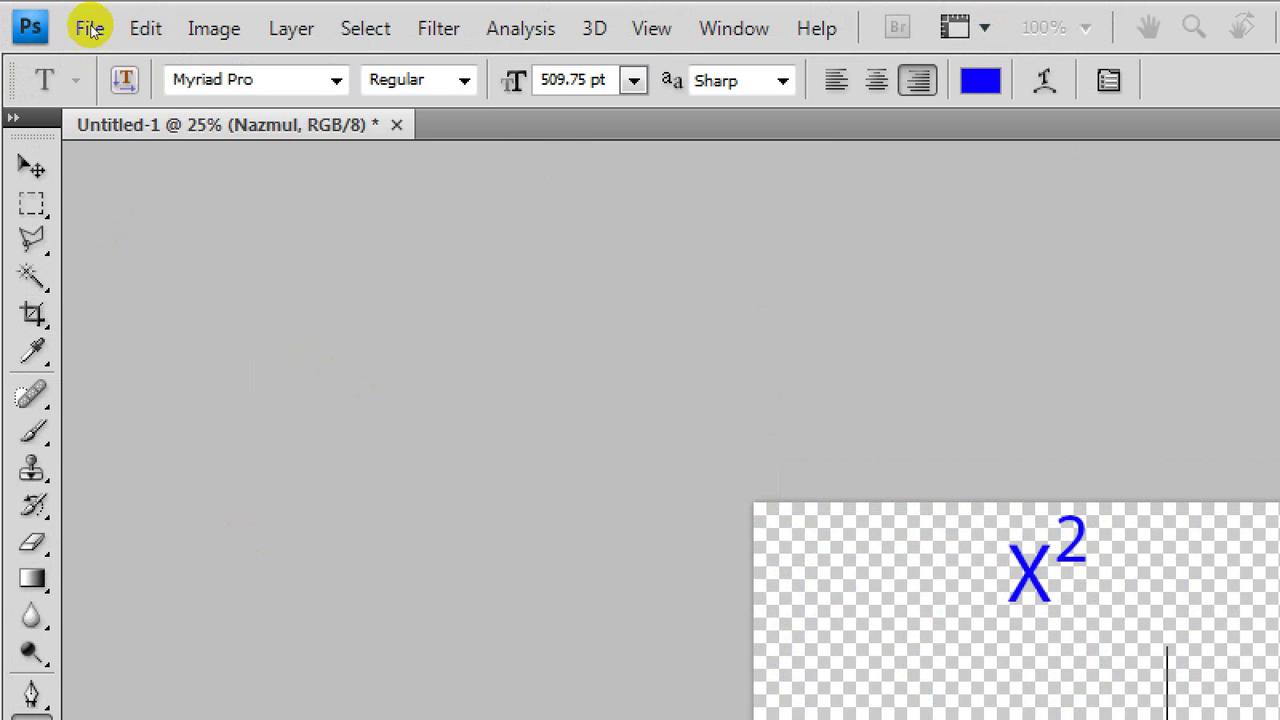
click(146, 27)
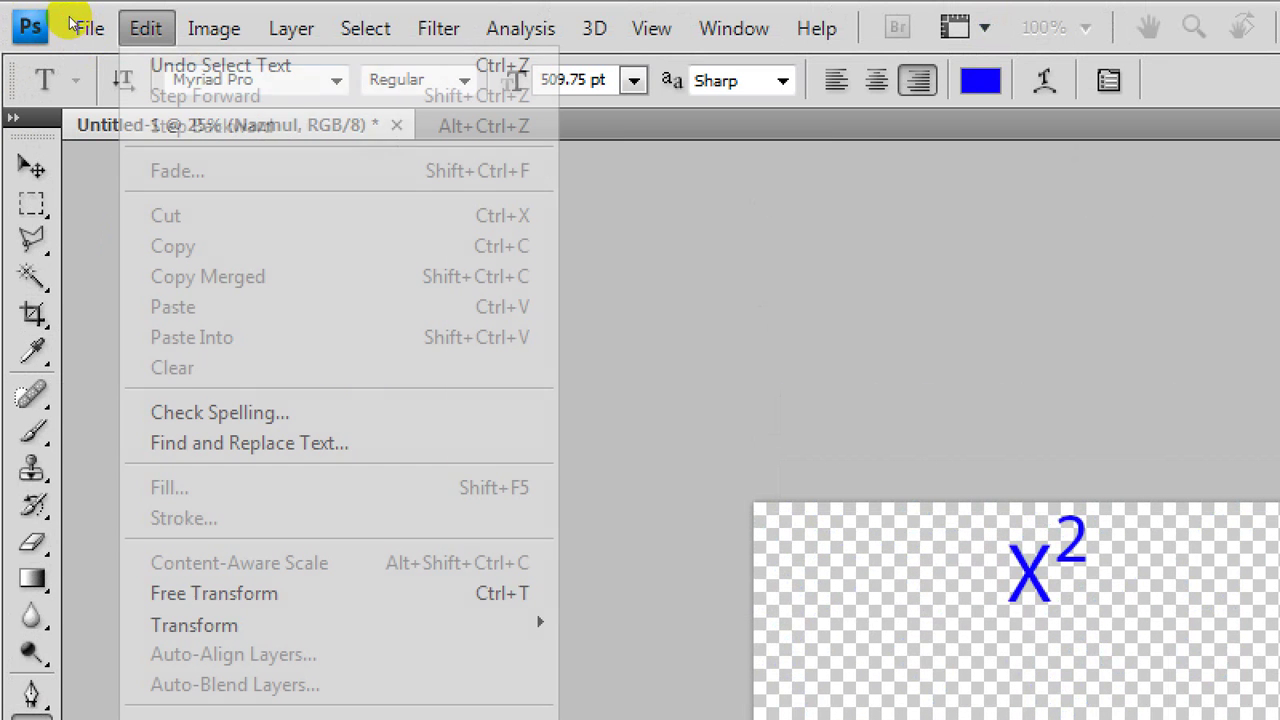
key(Down)
key(Up)
key(Return)
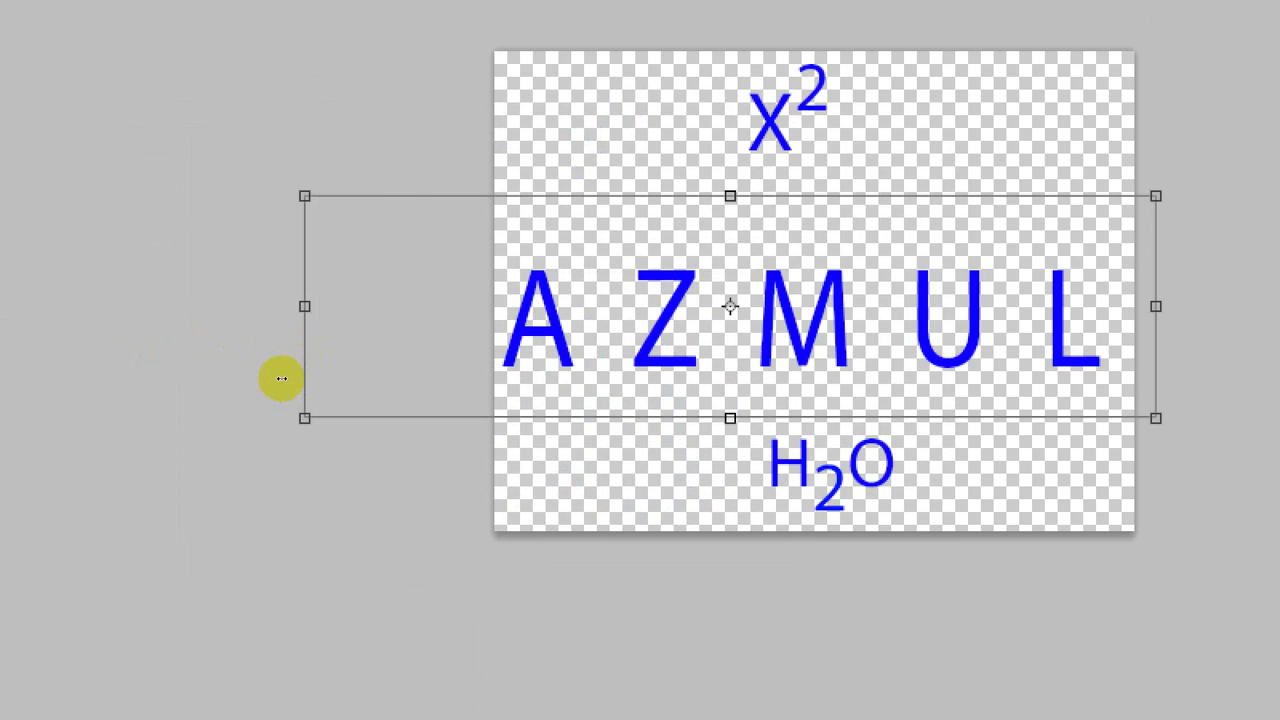
drag(280, 376, 418, 377)
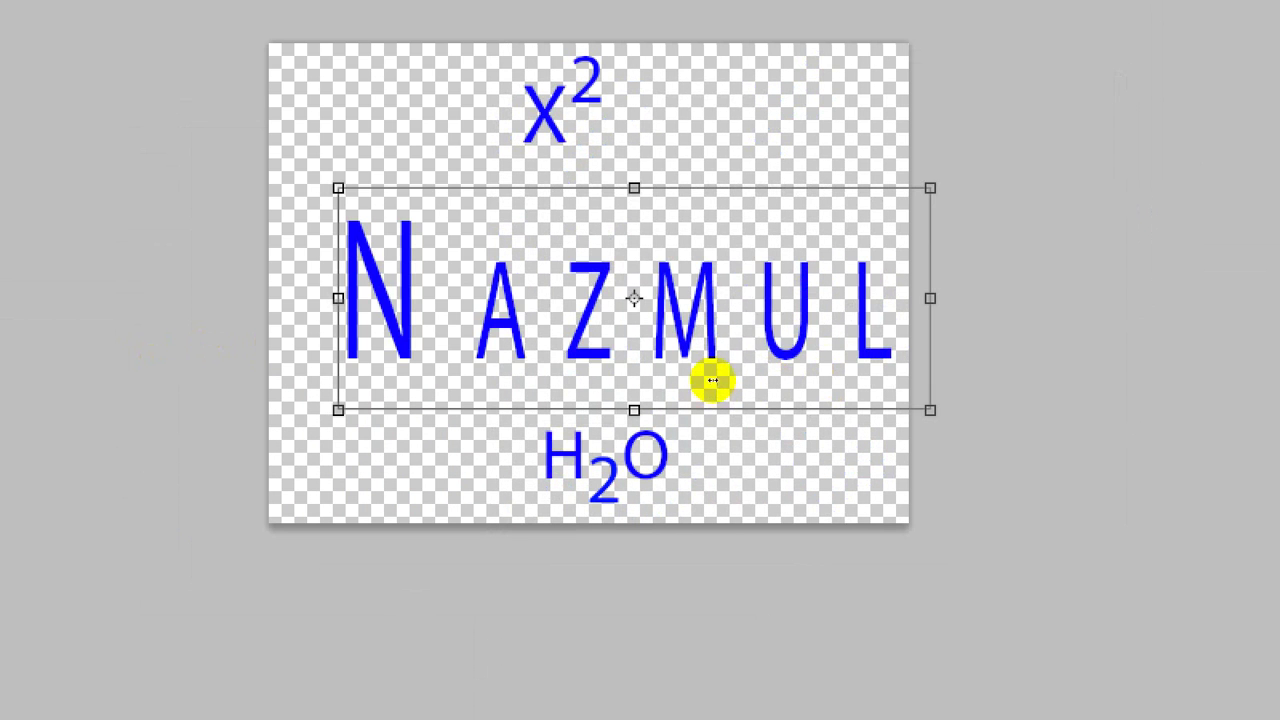
drag(712, 377, 672, 375)
drag(537, 430, 542, 399)
key(Return)
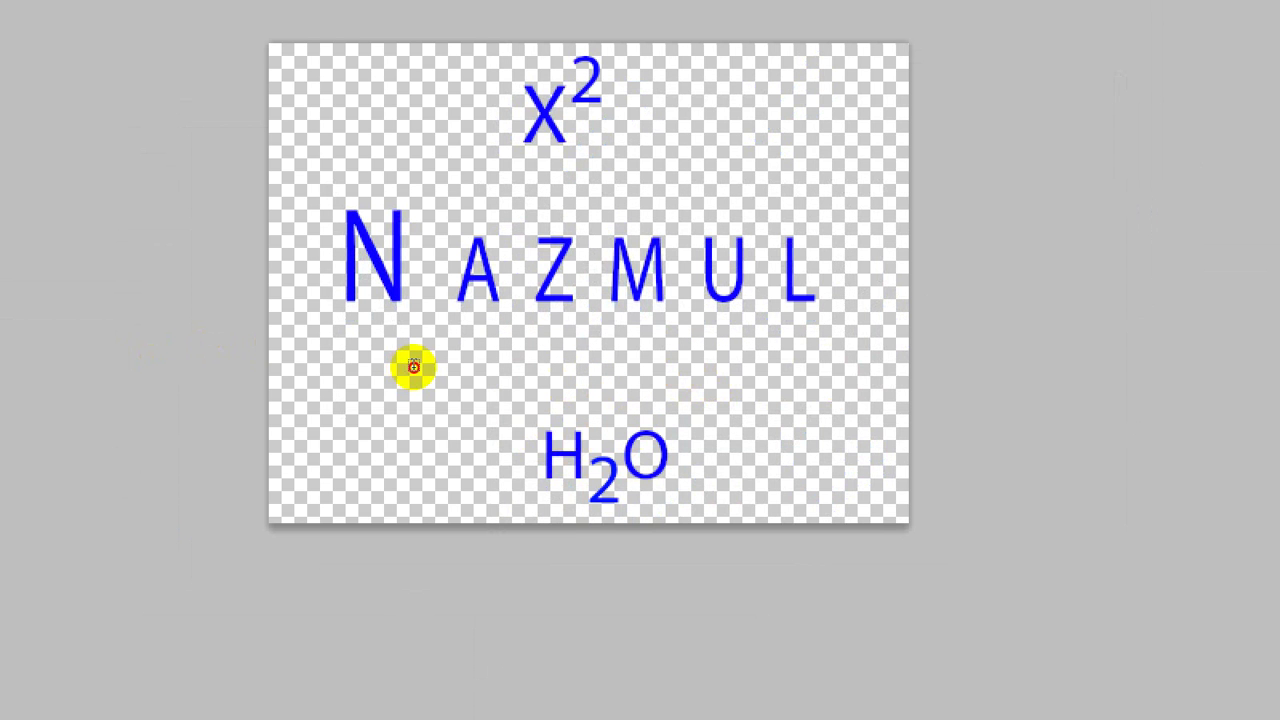
Delete the stray empty text layer "Layer 1" and reopen the large text line for editing.
drag(414, 367, 381, 538)
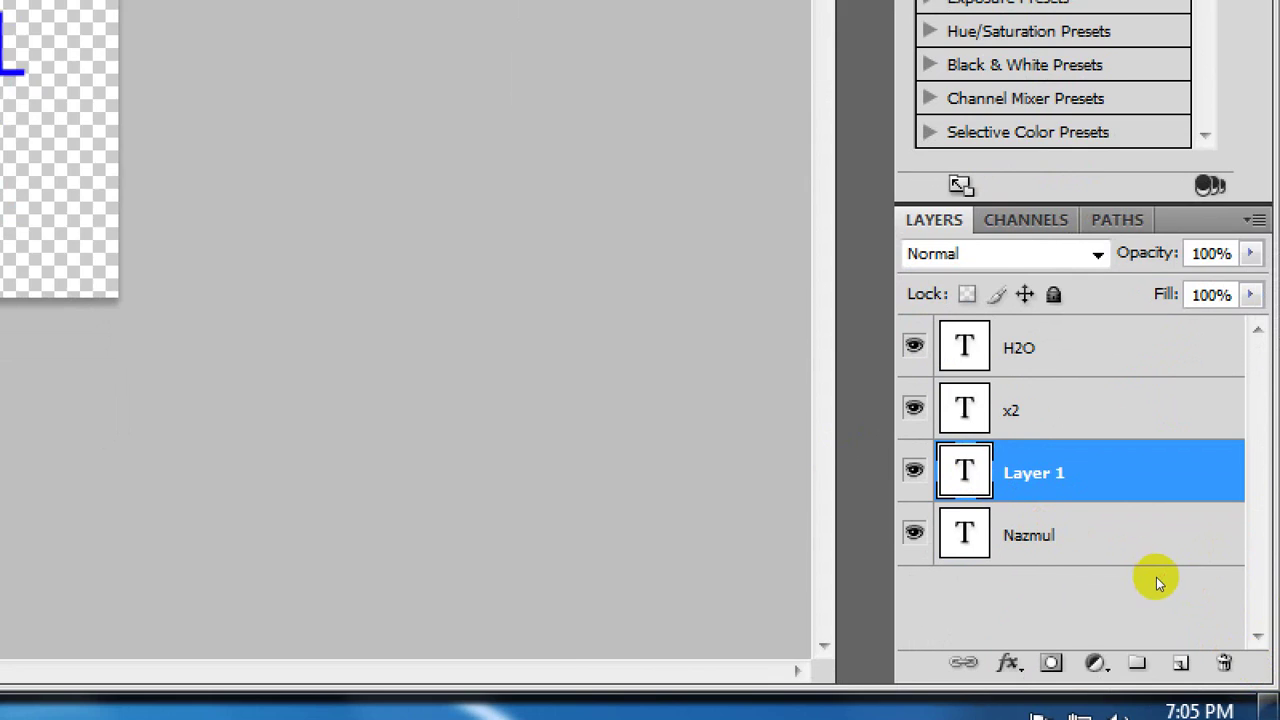
key(Return)
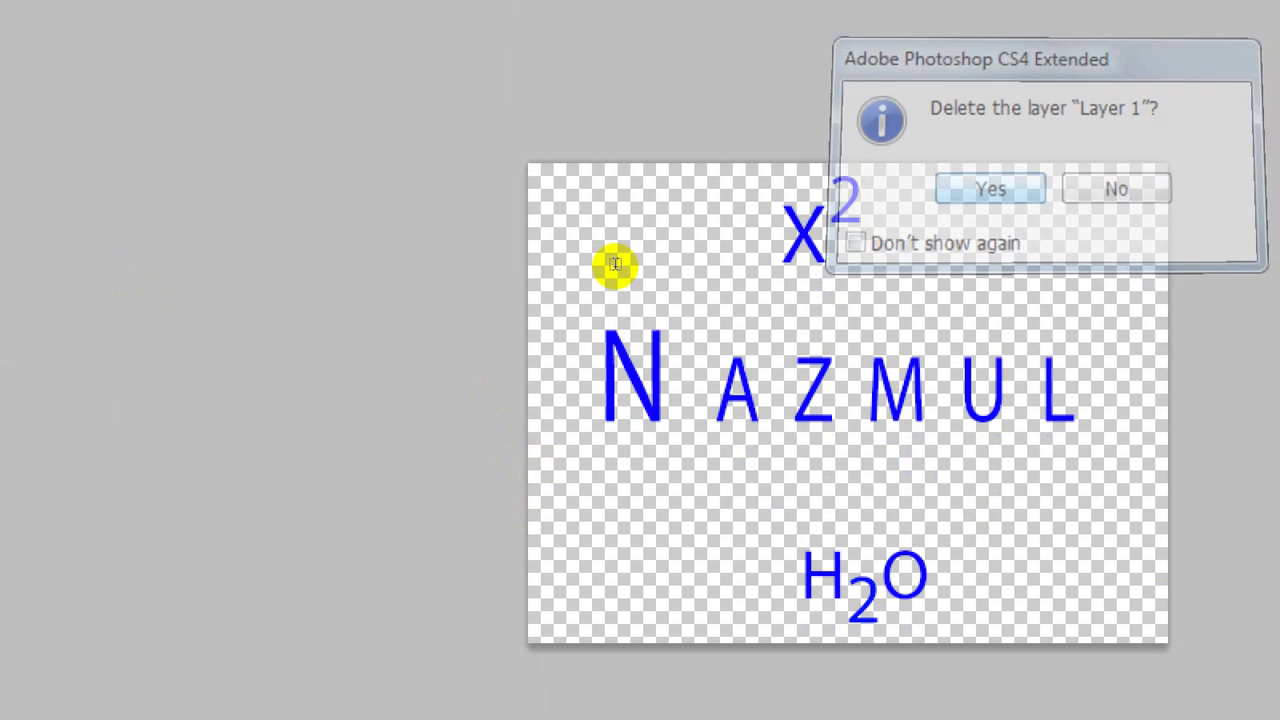
click(463, 363)
key(ctrl+a)
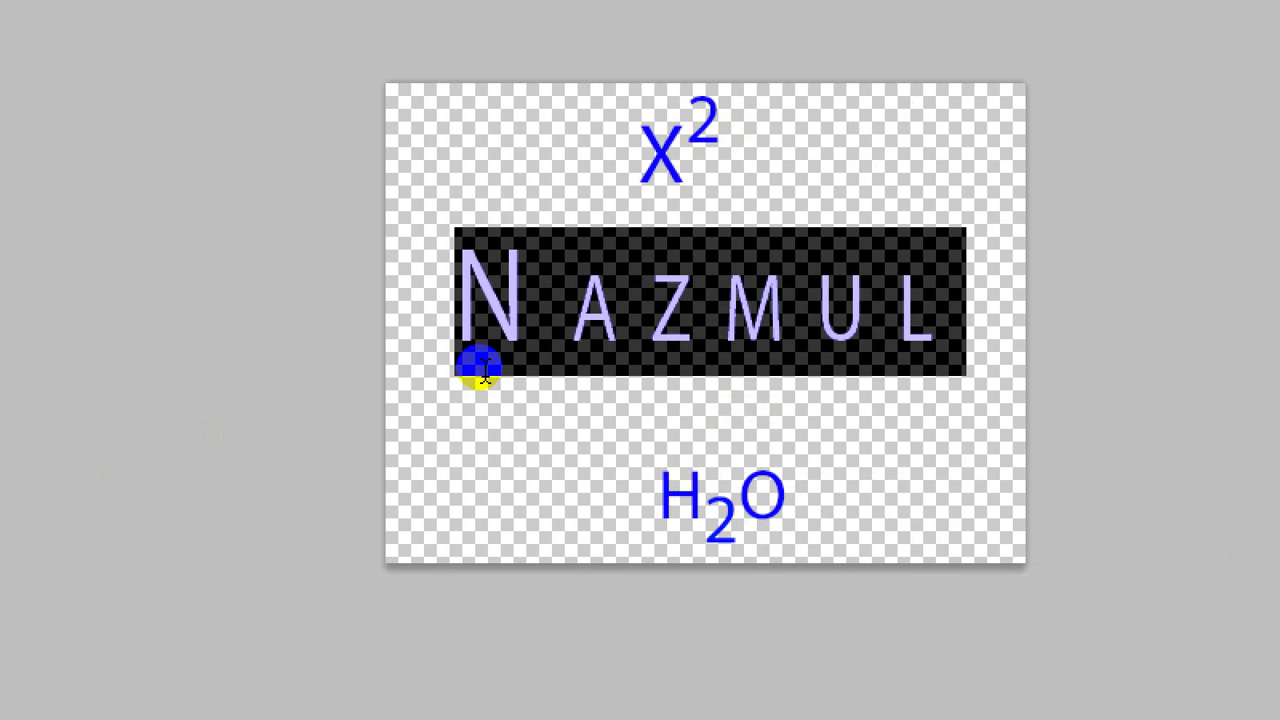
click(474, 366)
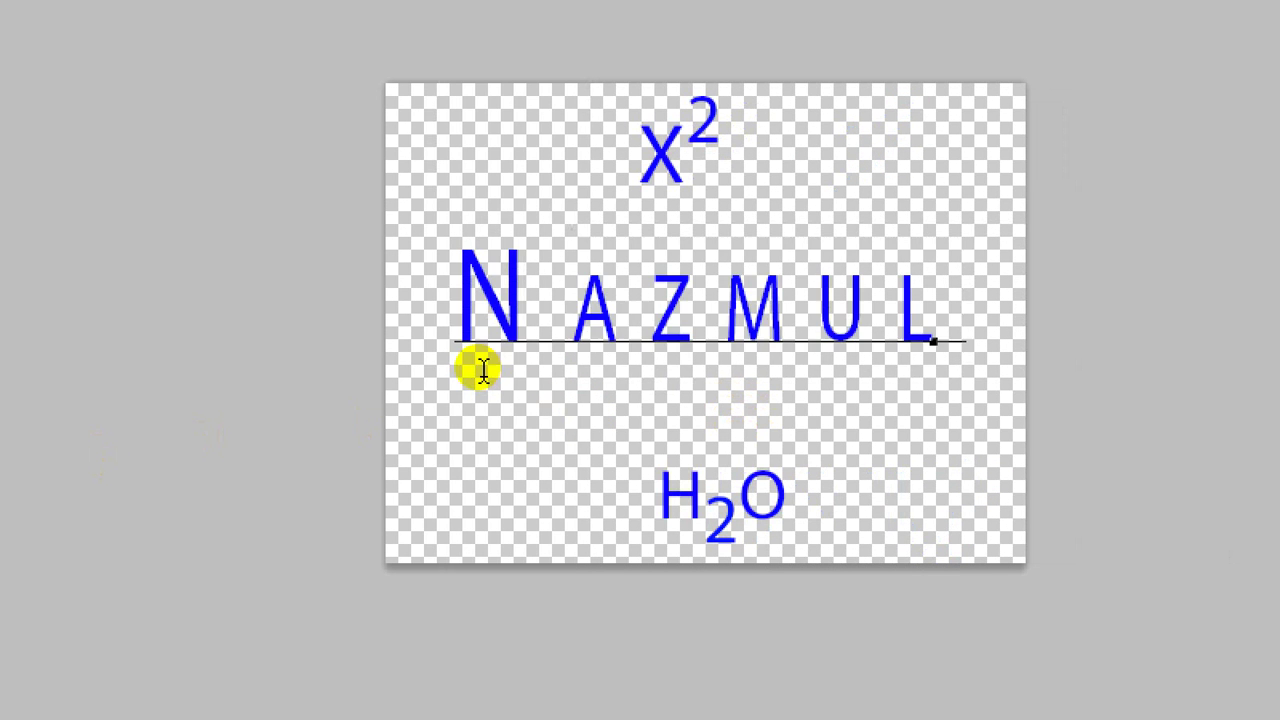
Narrow all letters after the capital N in the large text line to 62% horizontal scale.
drag(571, 340, 708, 400)
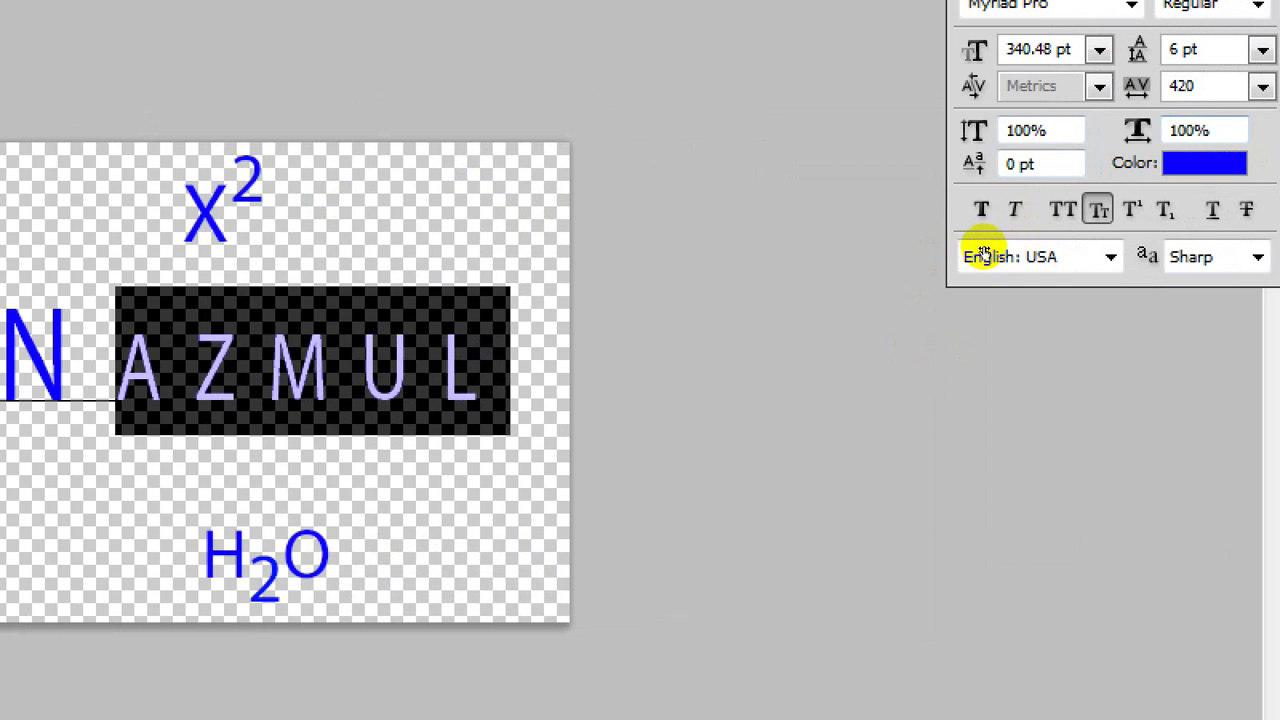
drag(984, 252, 956, 251)
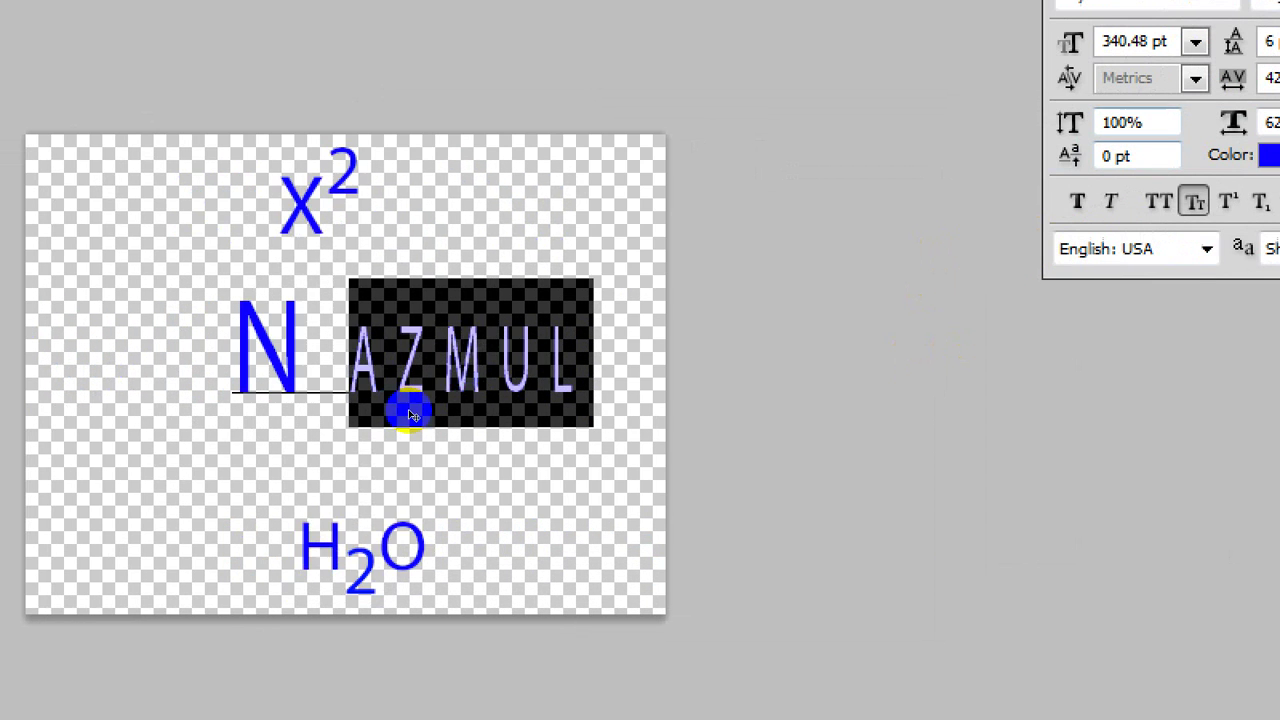
key(Left)
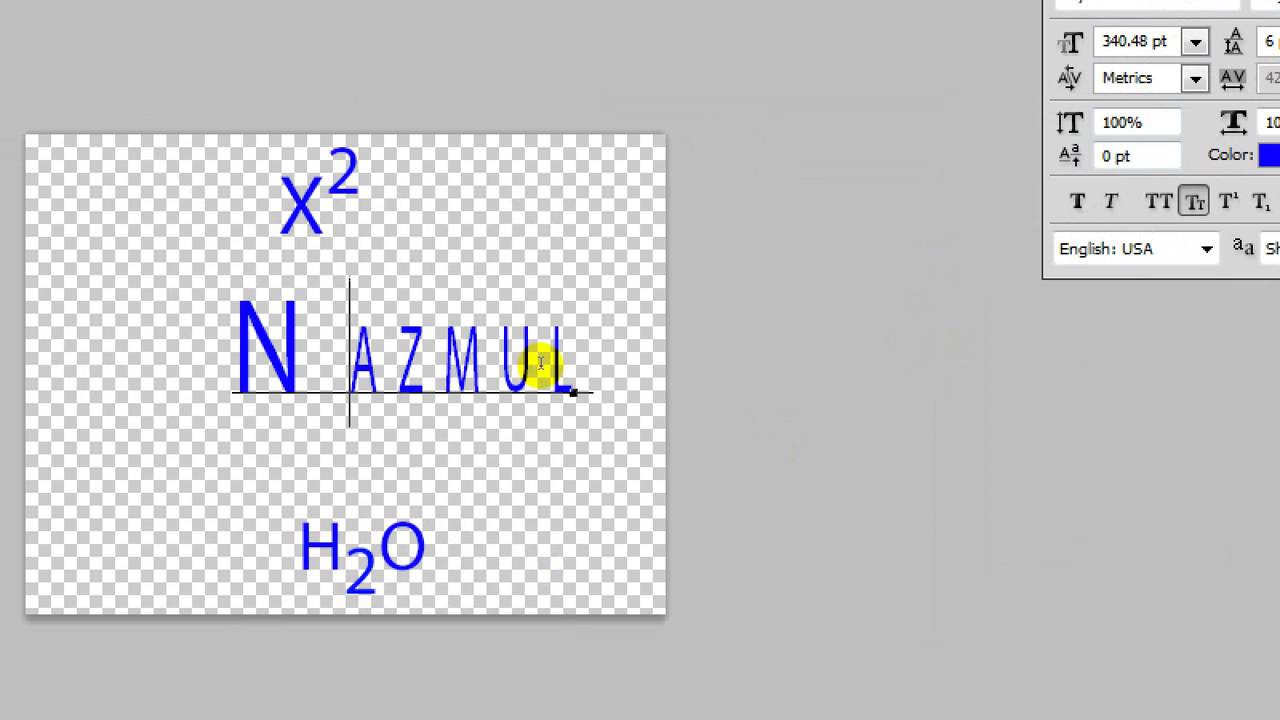
Set the leading of the letters after the capital N to 132 pt and deselect them.
drag(541, 363, 668, 369)
drag(351, 362, 659, 379)
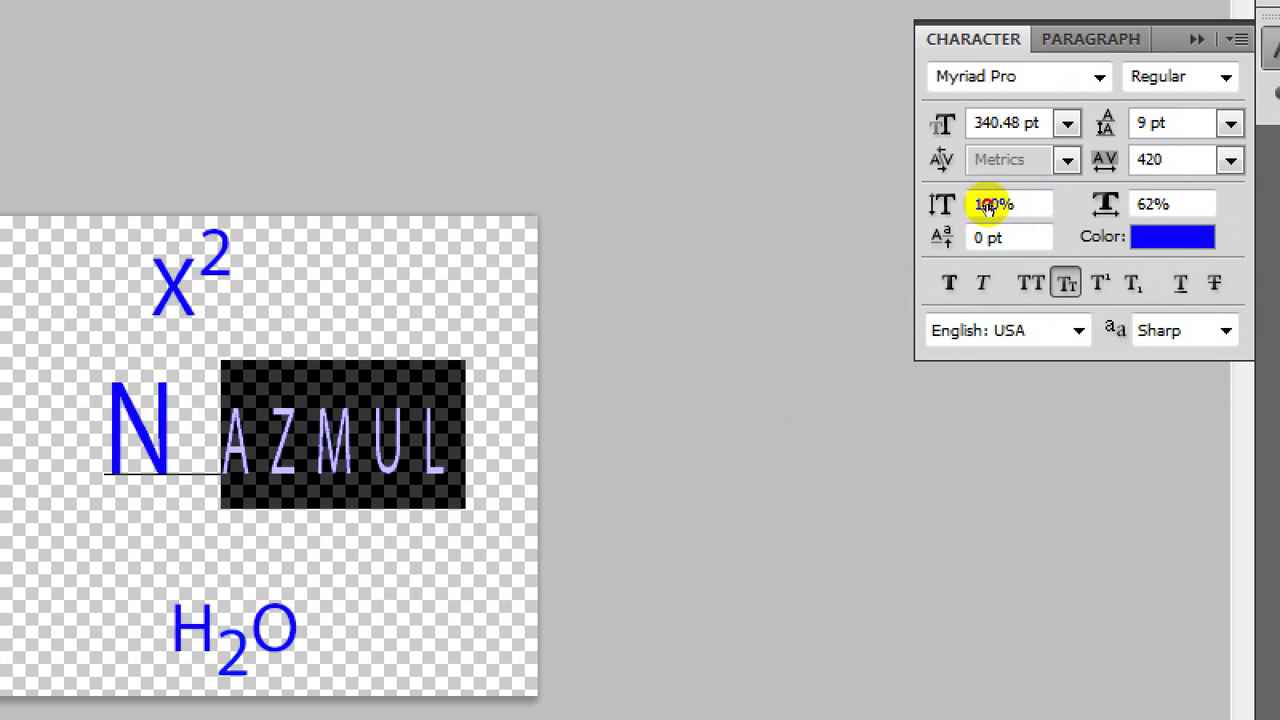
drag(984, 206, 1025, 206)
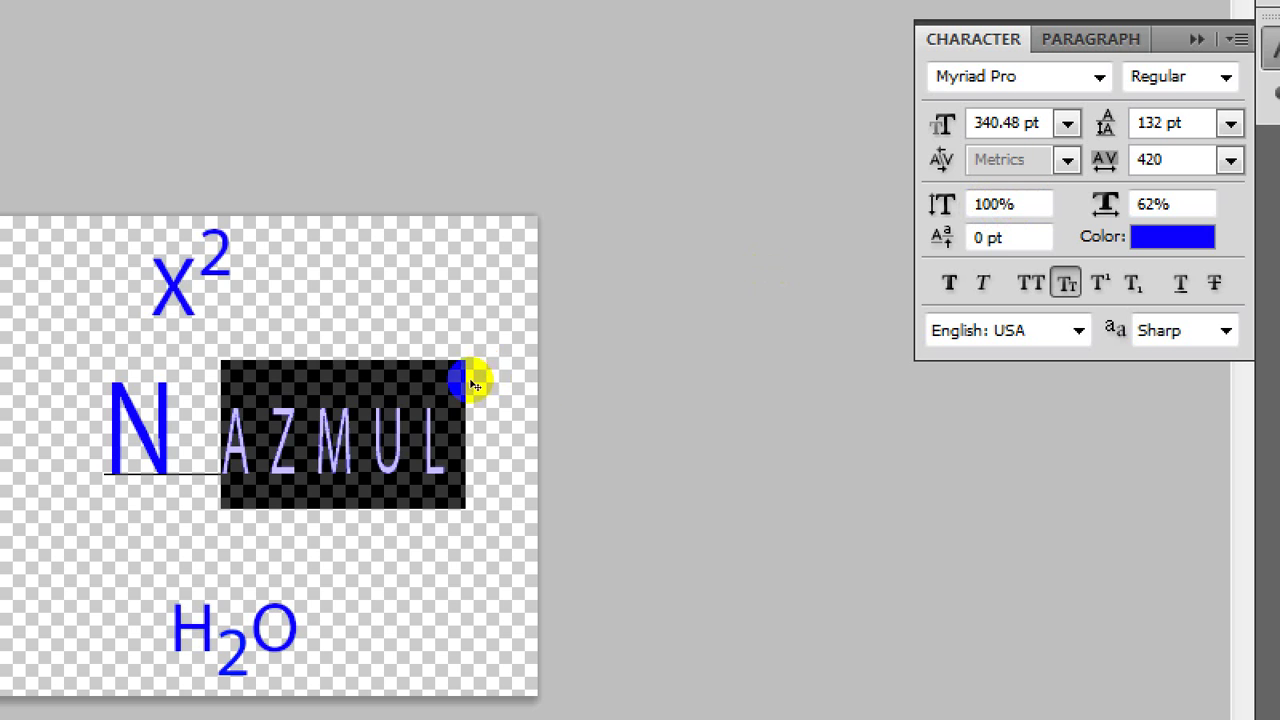
click(554, 375)
Set only the letter A in the large text line to 72 pt leading and 102% vertical scale.
drag(561, 369, 543, 366)
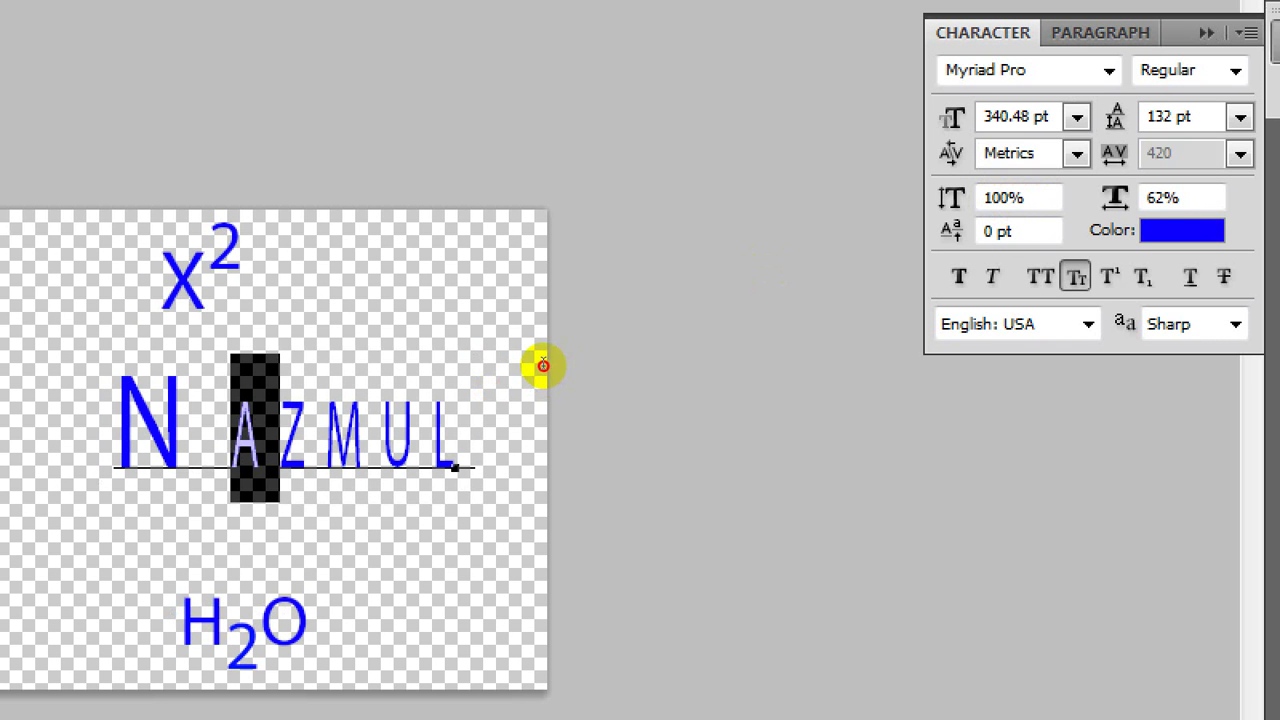
drag(988, 212, 1046, 209)
click(1046, 207)
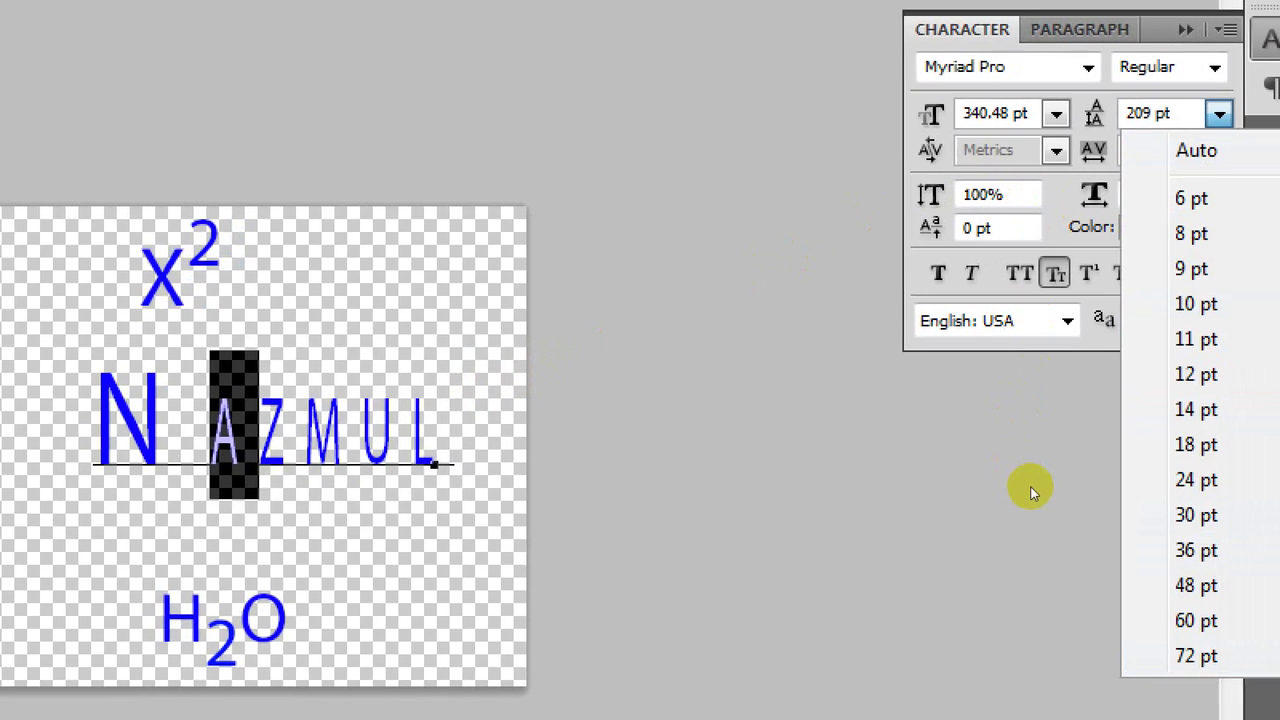
click(1029, 483)
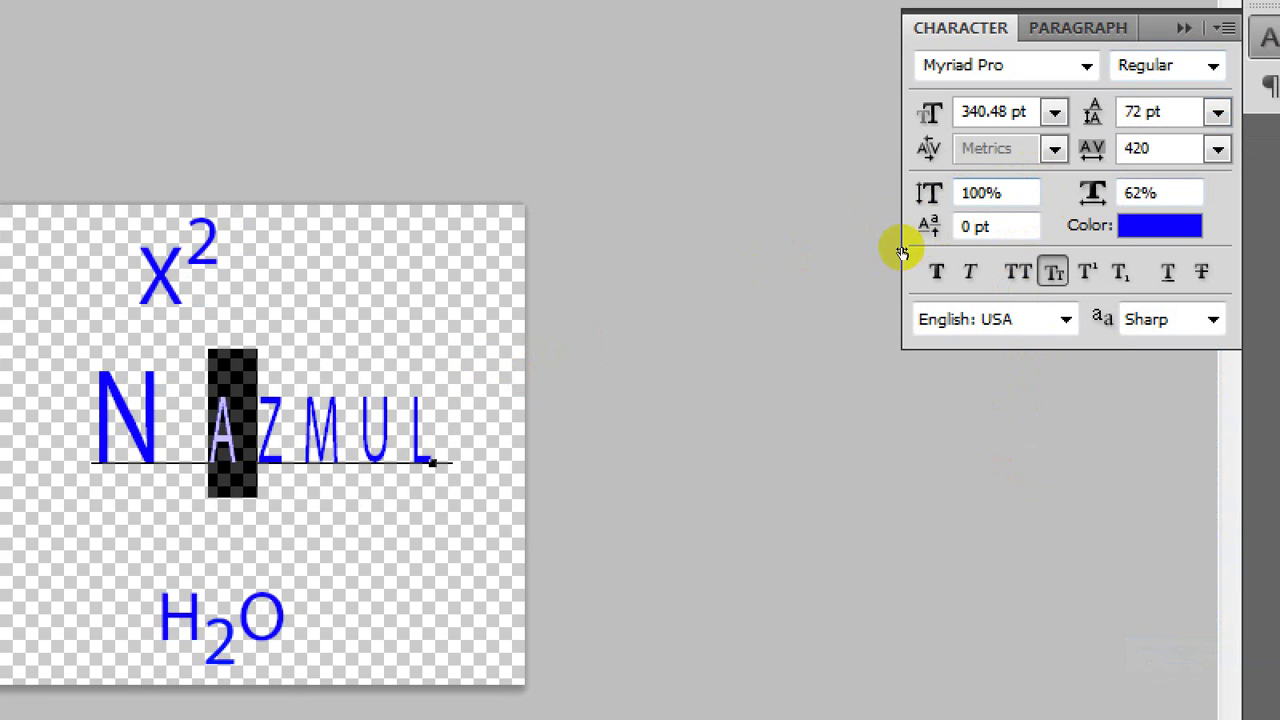
drag(918, 248, 900, 254)
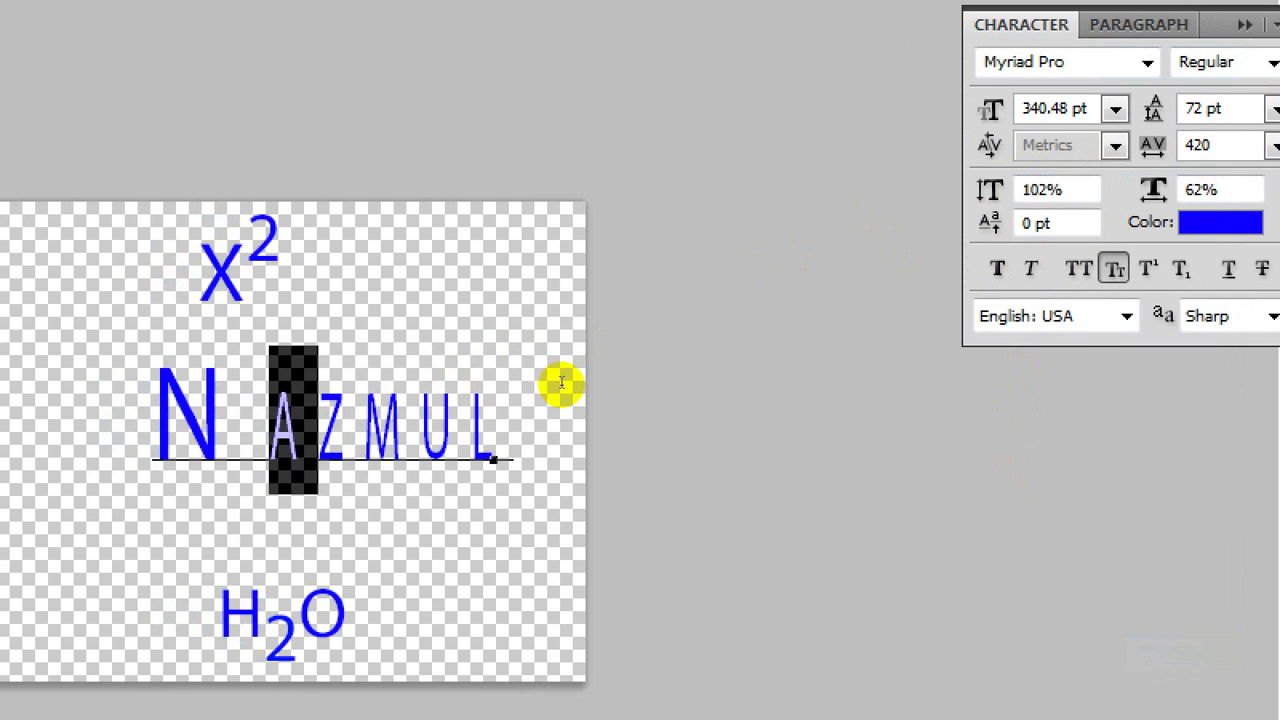
key(Right)
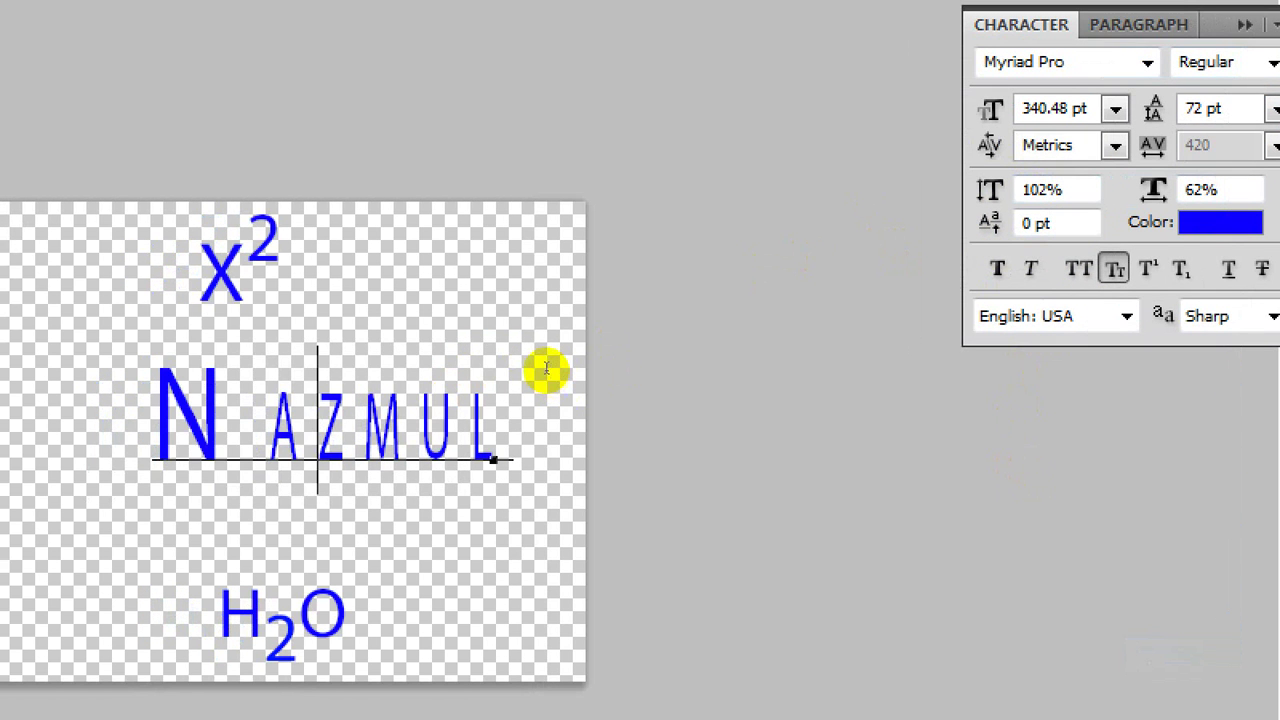
Set the vertical scale of only the capital N in the large text line to 97%.
drag(491, 364, 527, 364)
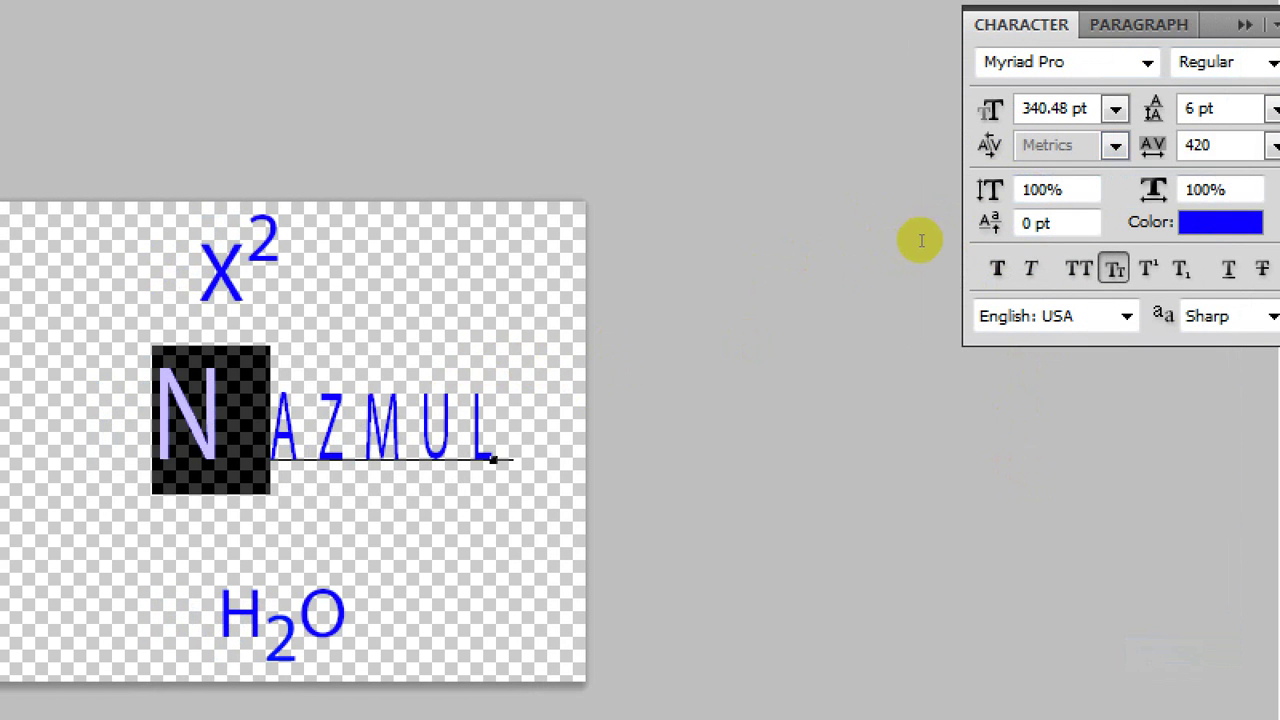
mouse_move(902, 251)
mouse_down()
mouse_move(922, 249)
mouse_move(891, 249)
mouse_up()
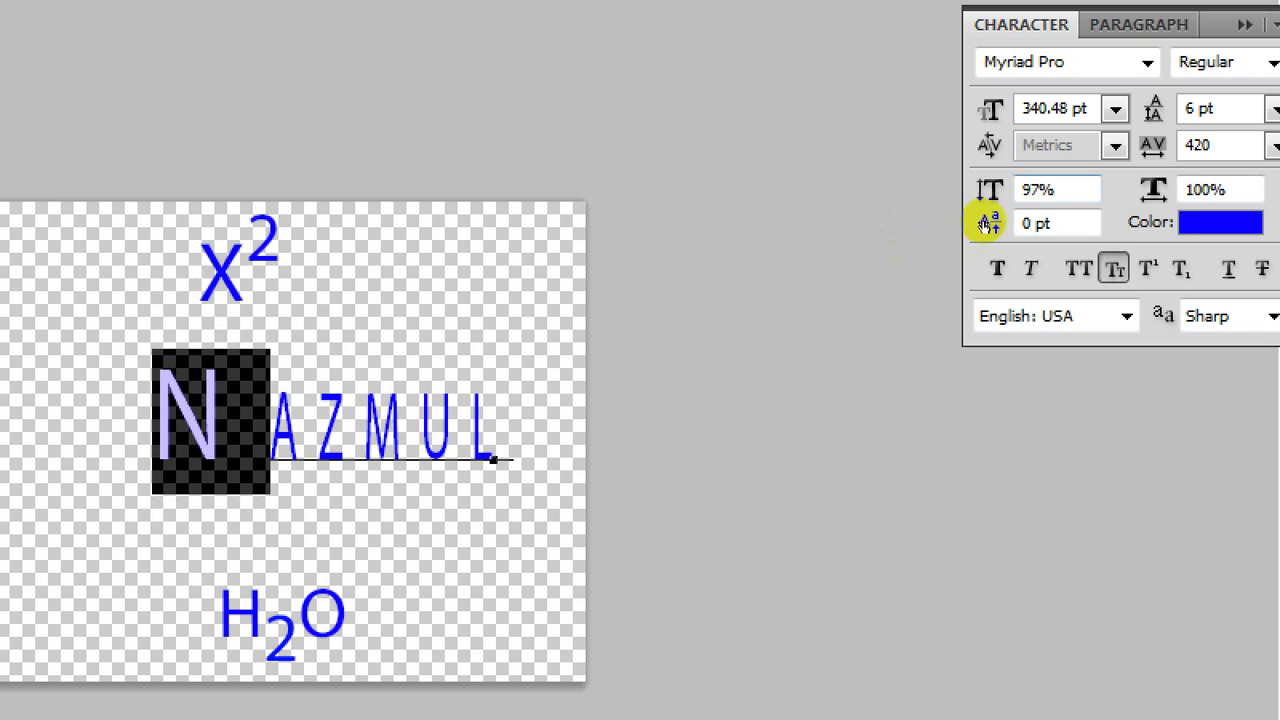
click(566, 370)
Widen the tracking of the letters after the capital N to 560 and deselect them.
drag(543, 369, 674, 363)
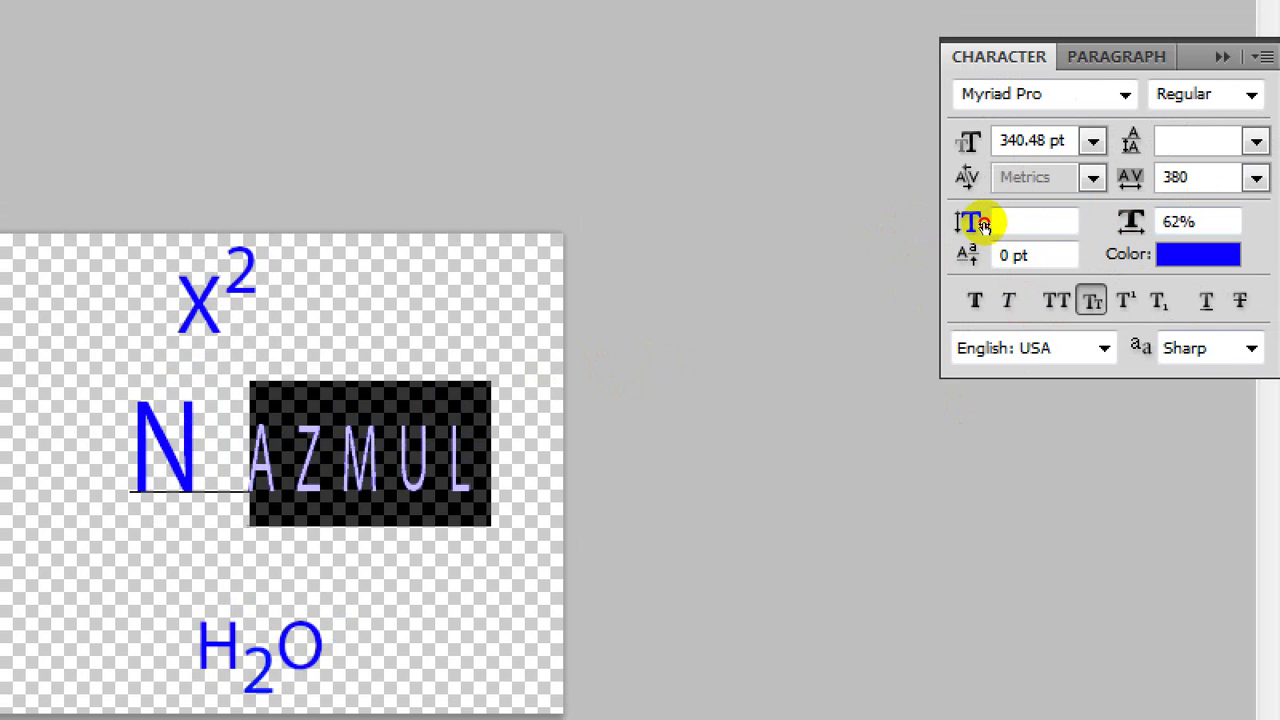
drag(984, 223, 993, 223)
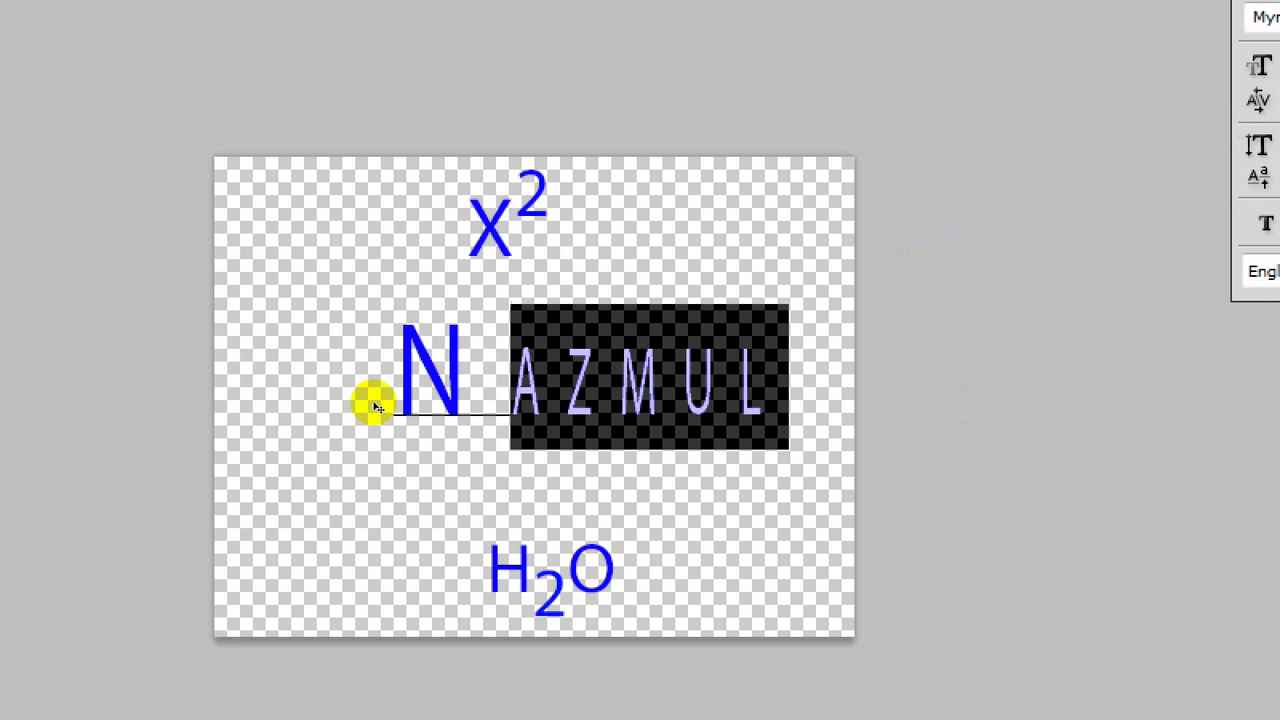
click(518, 365)
Tighten the tracking of the capital N to -60 so the A sits right next to it.
key(shift+Left)
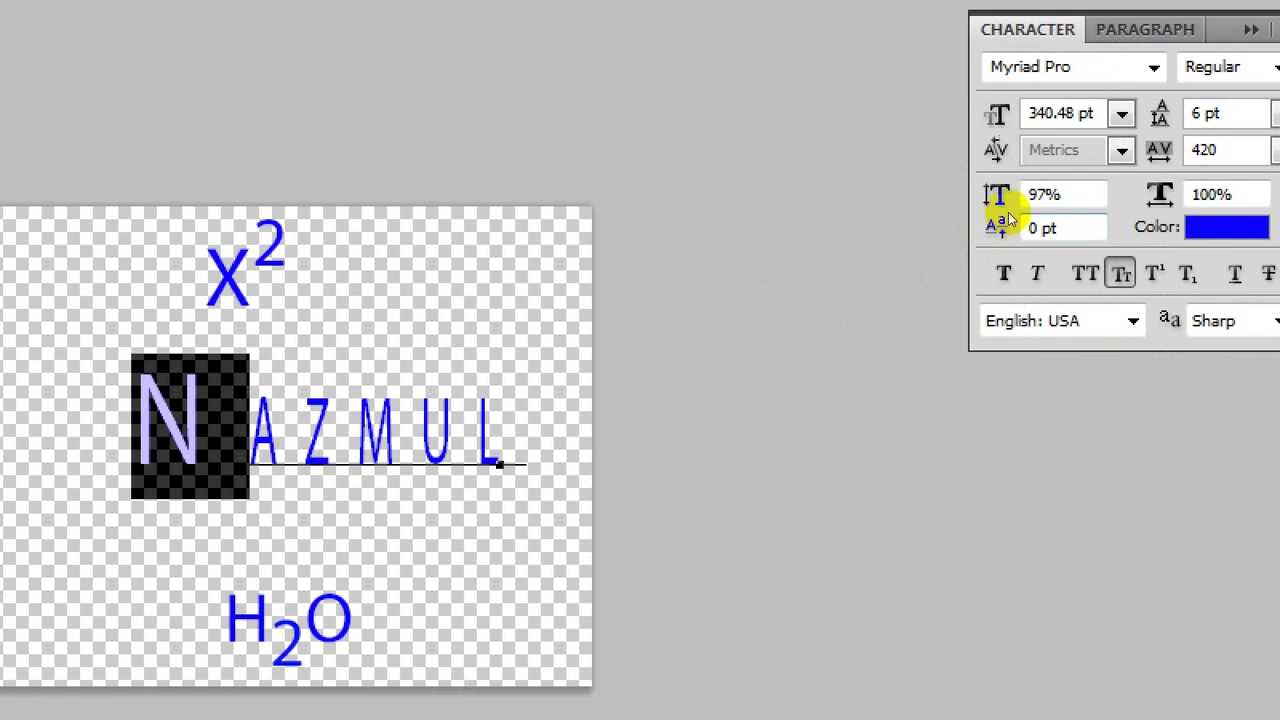
drag(995, 225, 955, 222)
drag(960, 222, 967, 224)
click(493, 403)
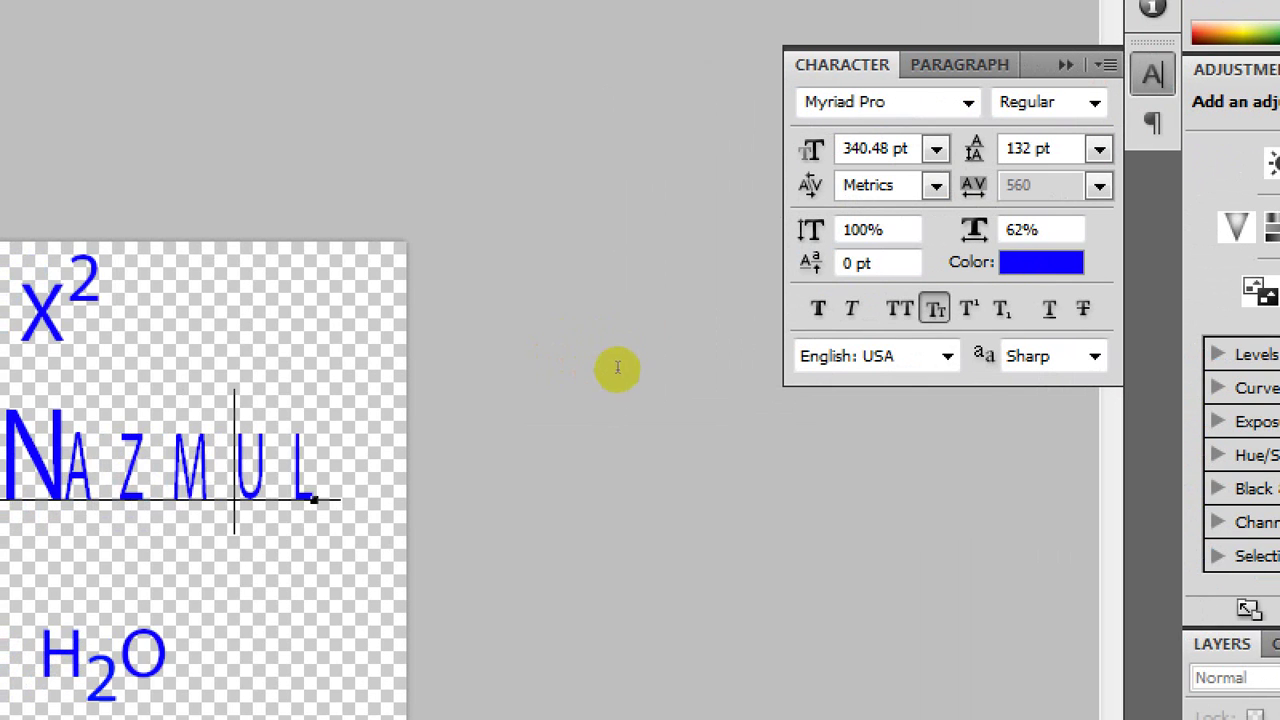
drag(589, 369, 349, 378)
click(397, 379)
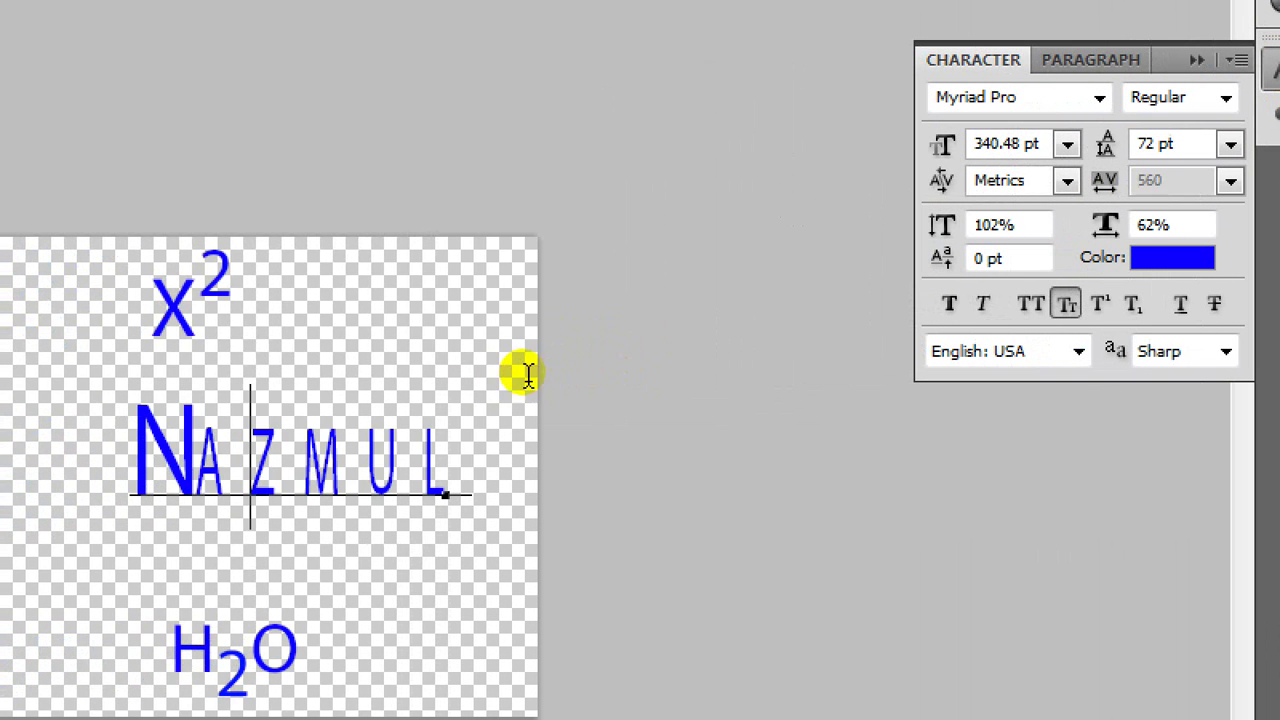
drag(503, 366, 673, 368)
click(539, 375)
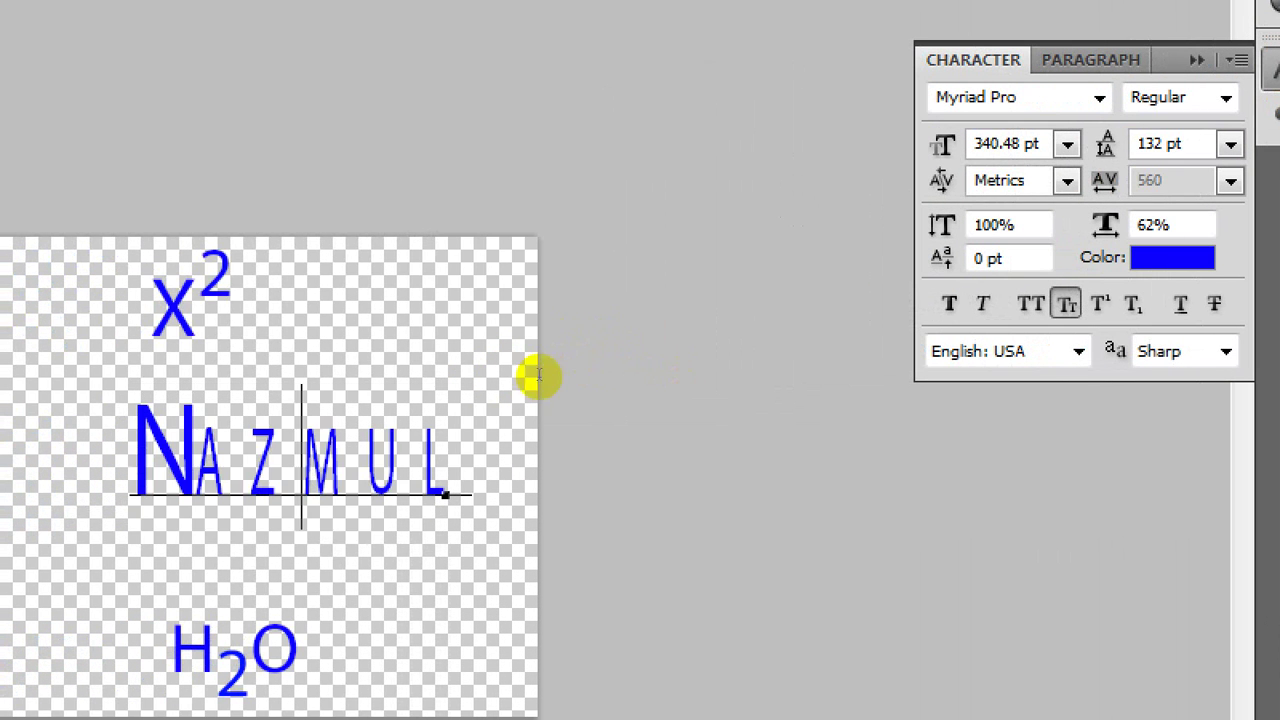
Change the large text line's anti-aliasing to Smooth with the capital N selected, and inspect the letter edges up close.
key(ctrl+plus)
key(ctrl+plus)
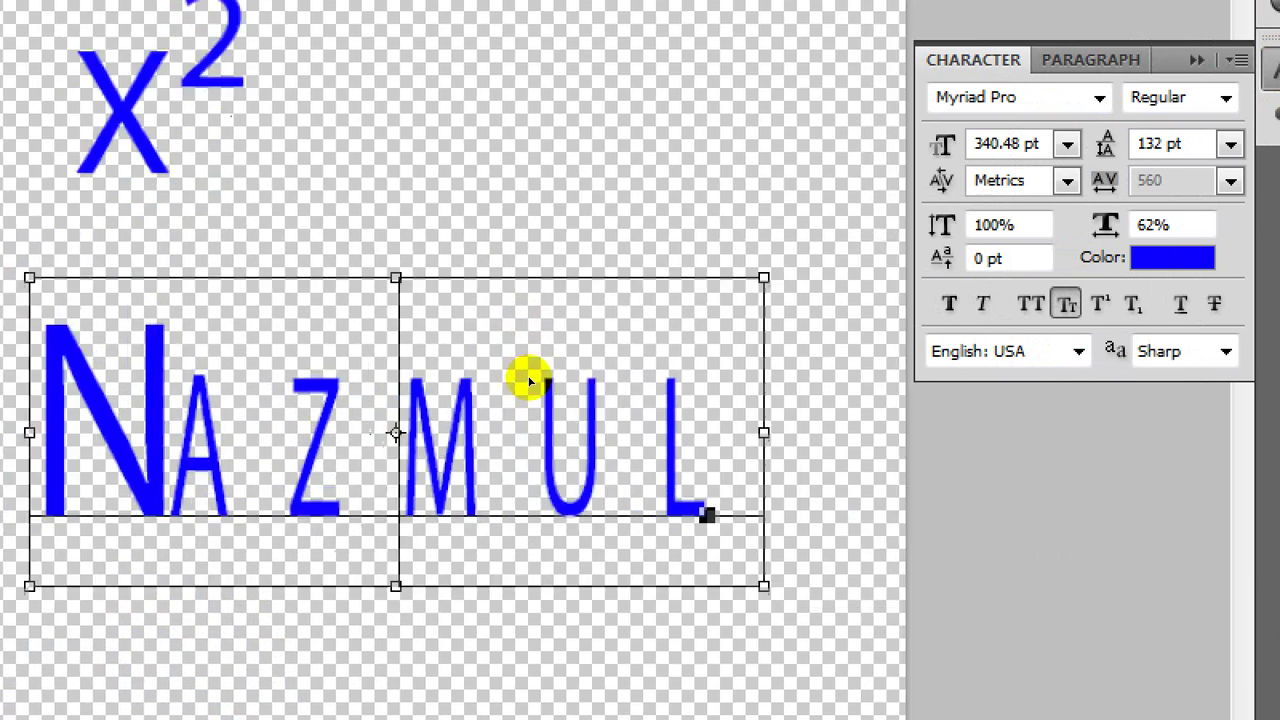
key(ctrl+plus)
key(ctrl+plus)
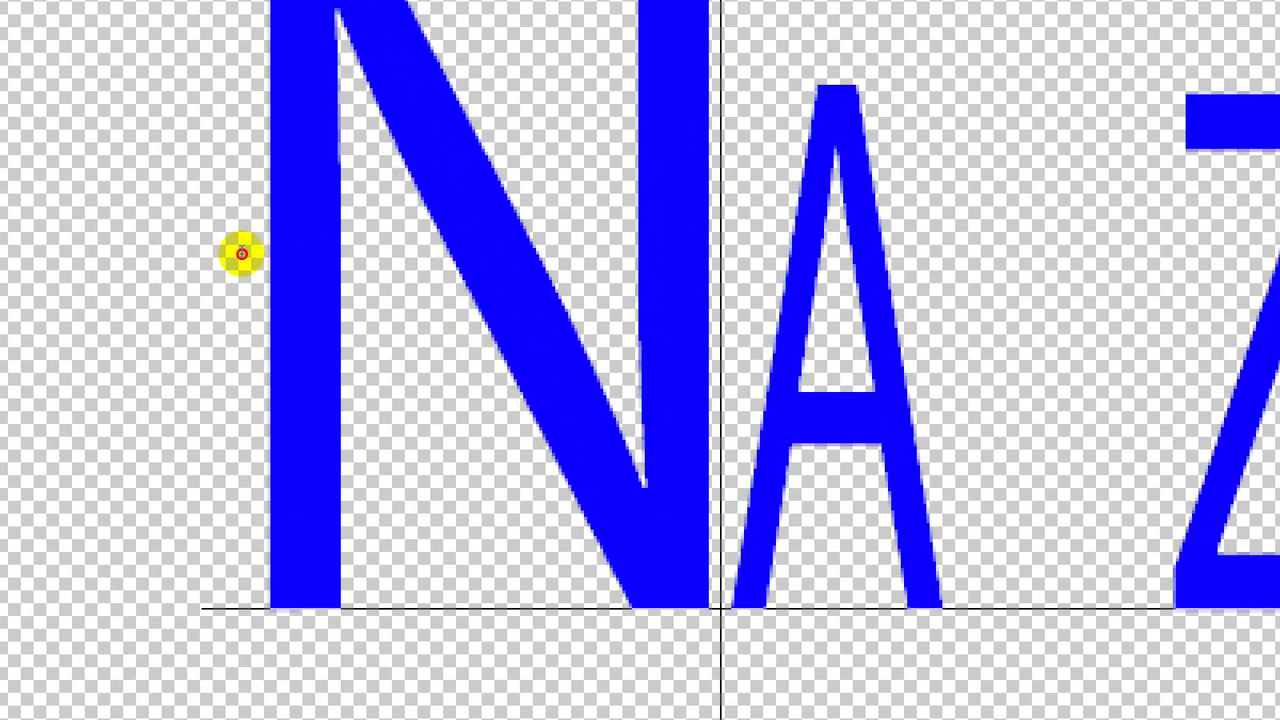
key(shift+Left)
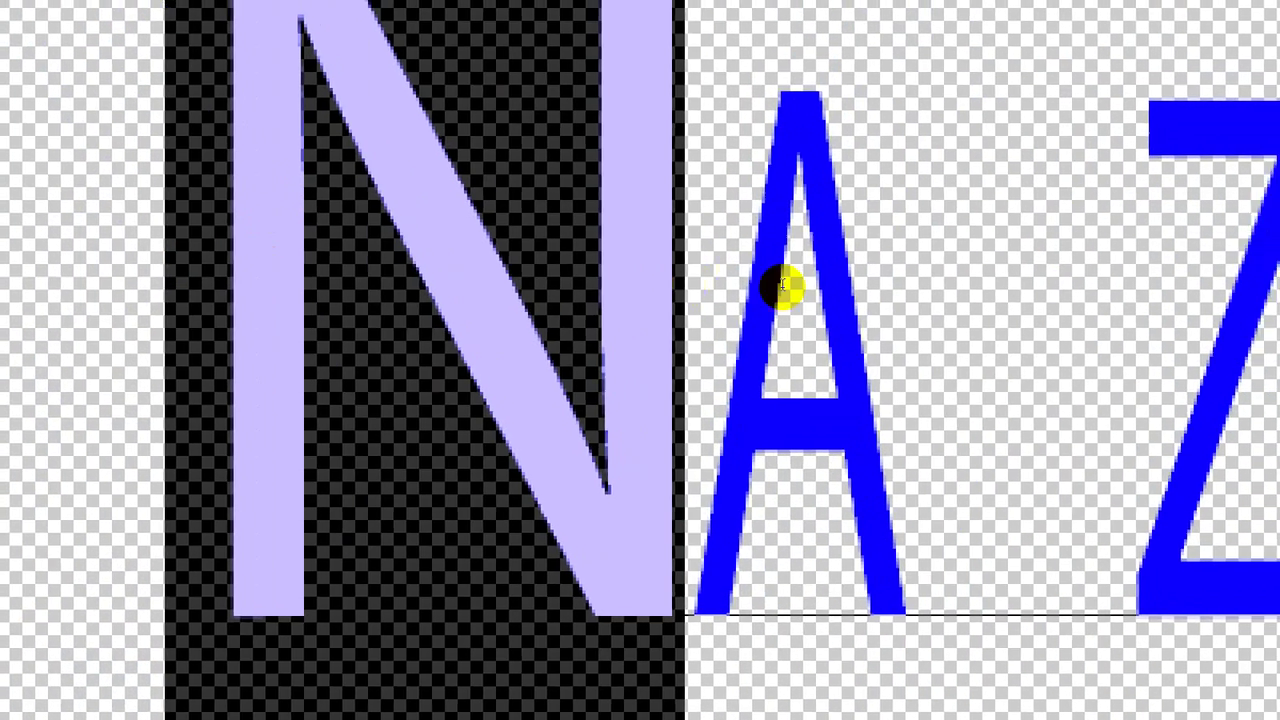
click(986, 269)
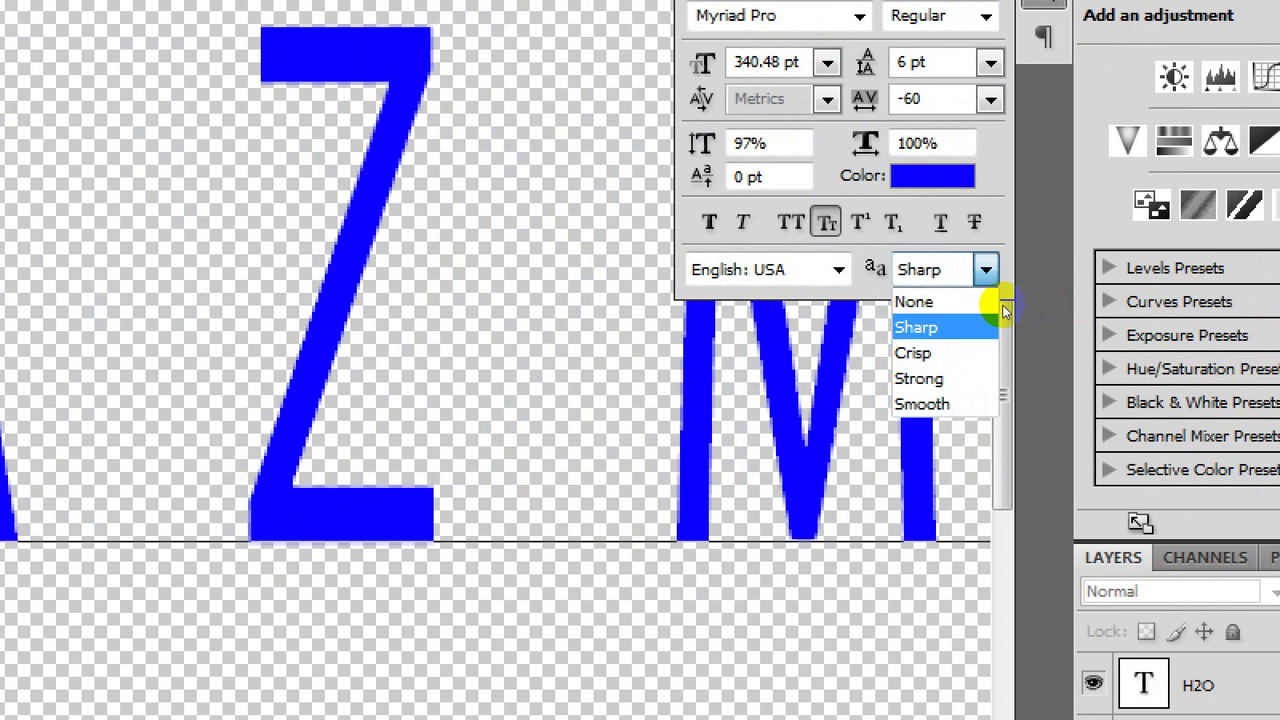
click(925, 403)
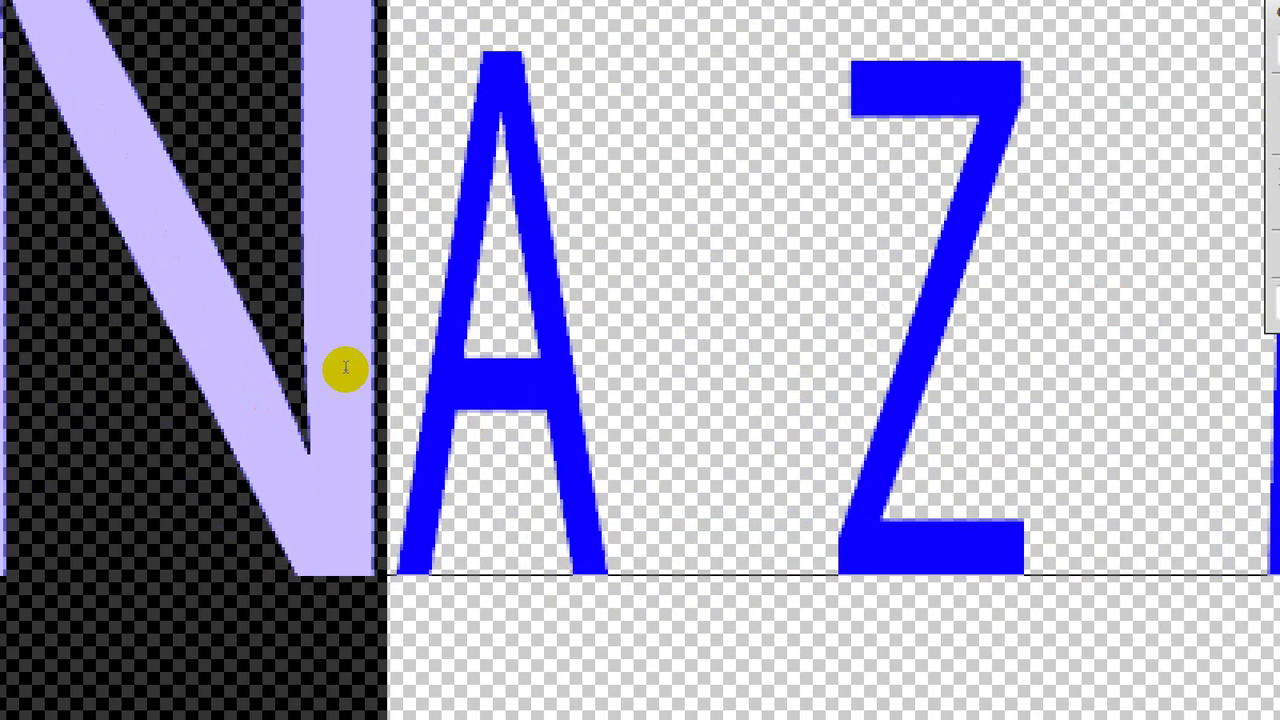
click(410, 287)
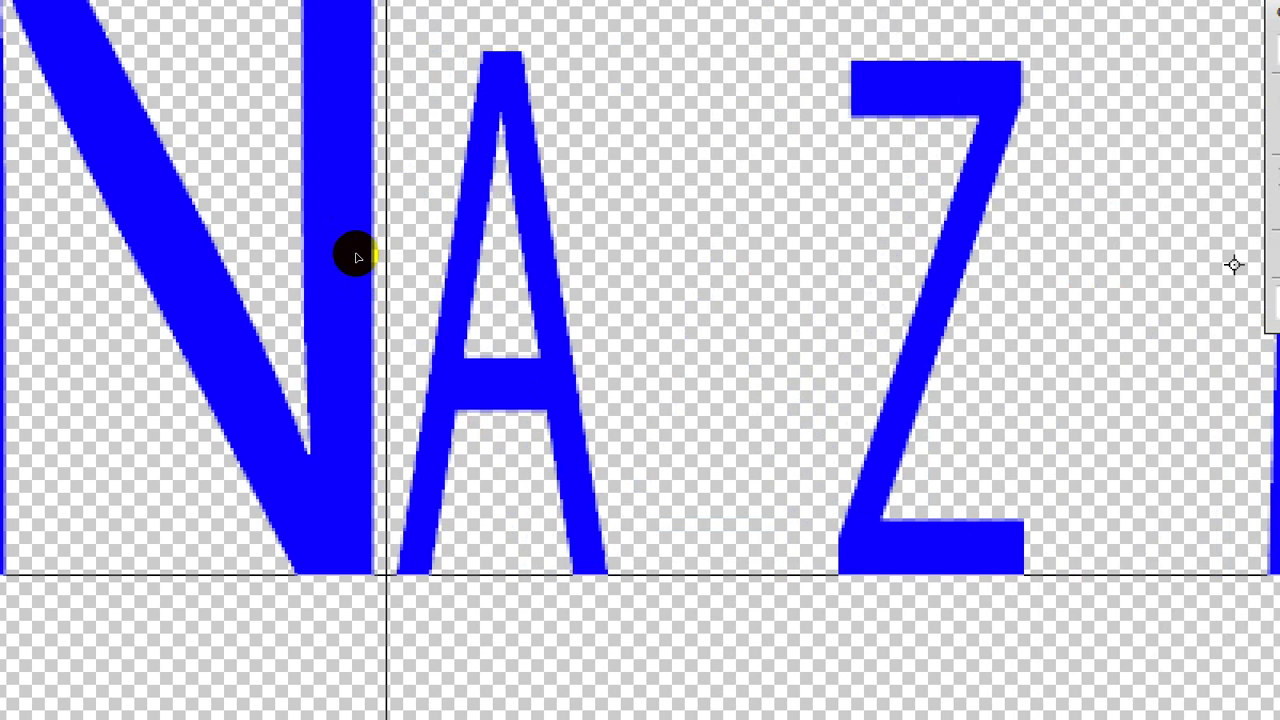
Set the large text line's anti-aliasing to Strong with the capital N selected, and deselect the letter.
key(ctrl+minus)
key(ctrl+minus)
key(ctrl+minus)
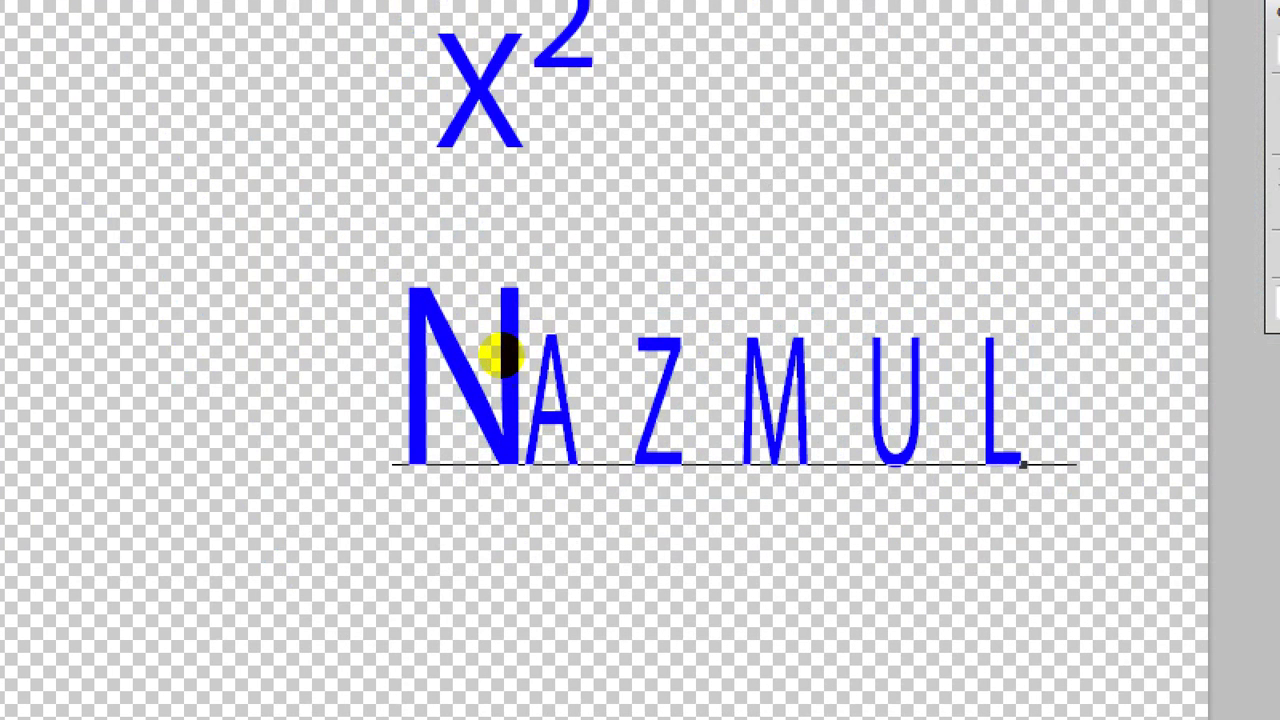
drag(514, 337, 408, 329)
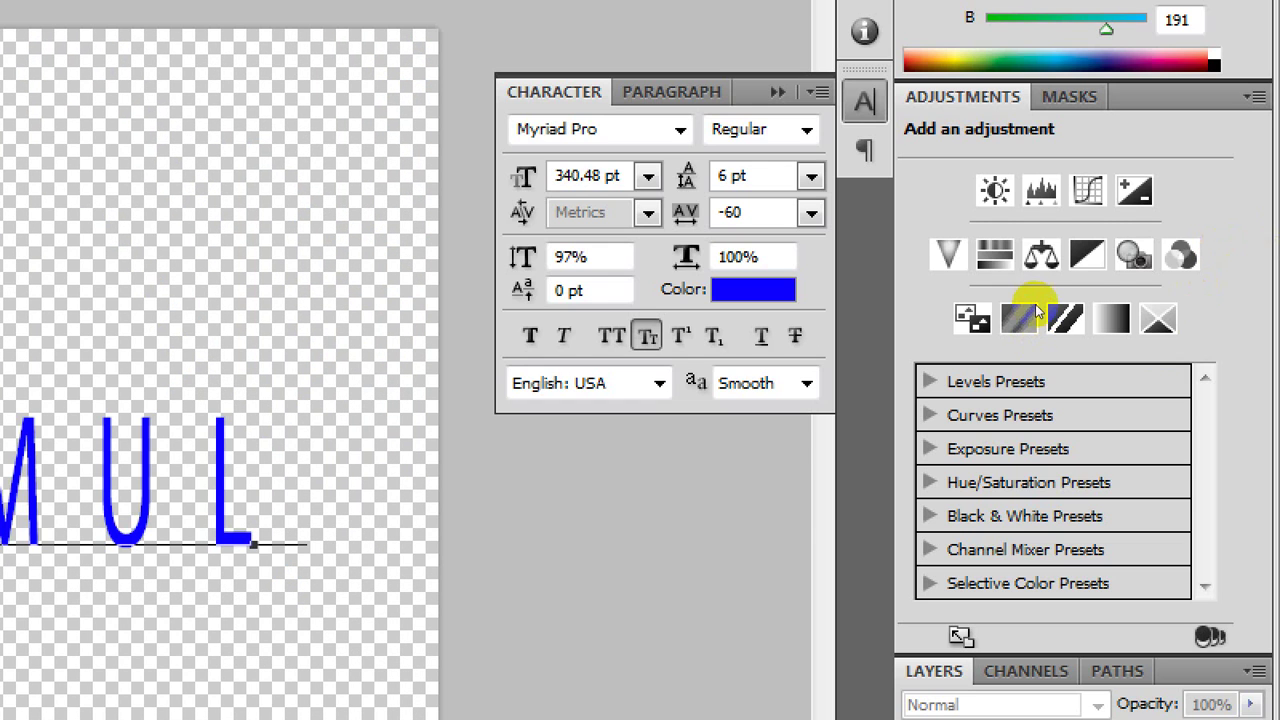
click(806, 384)
click(765, 492)
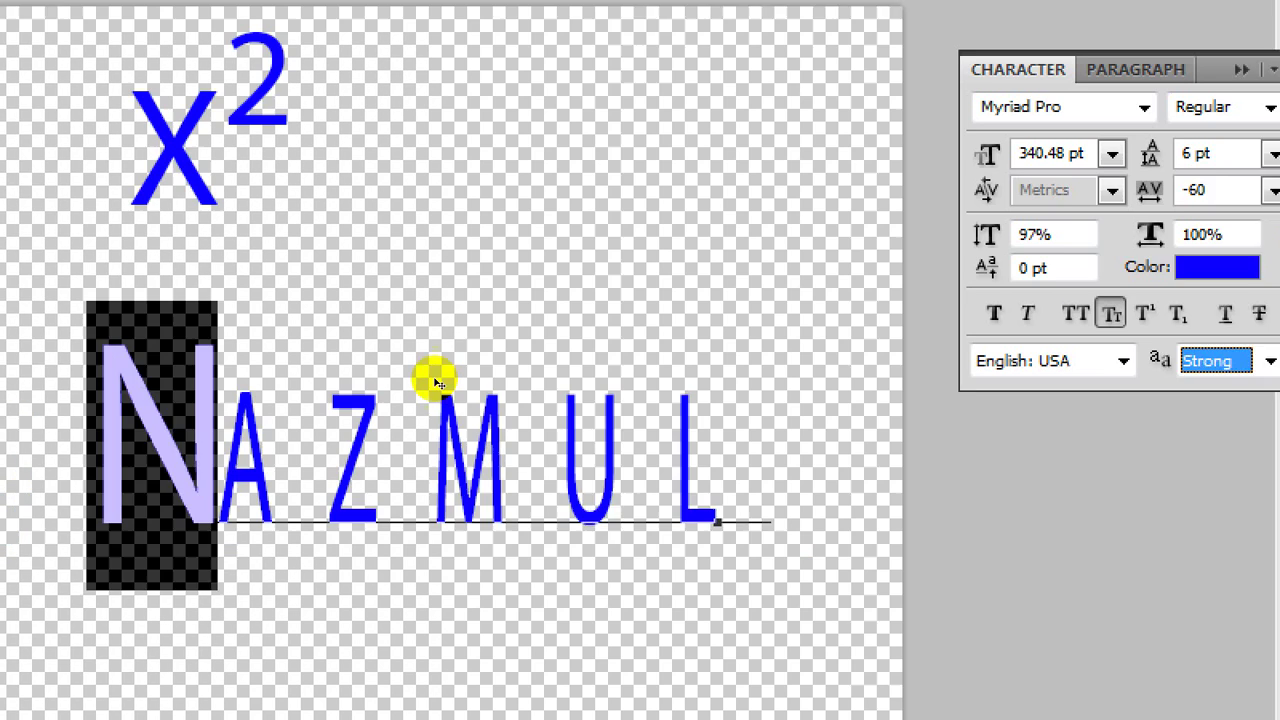
click(478, 353)
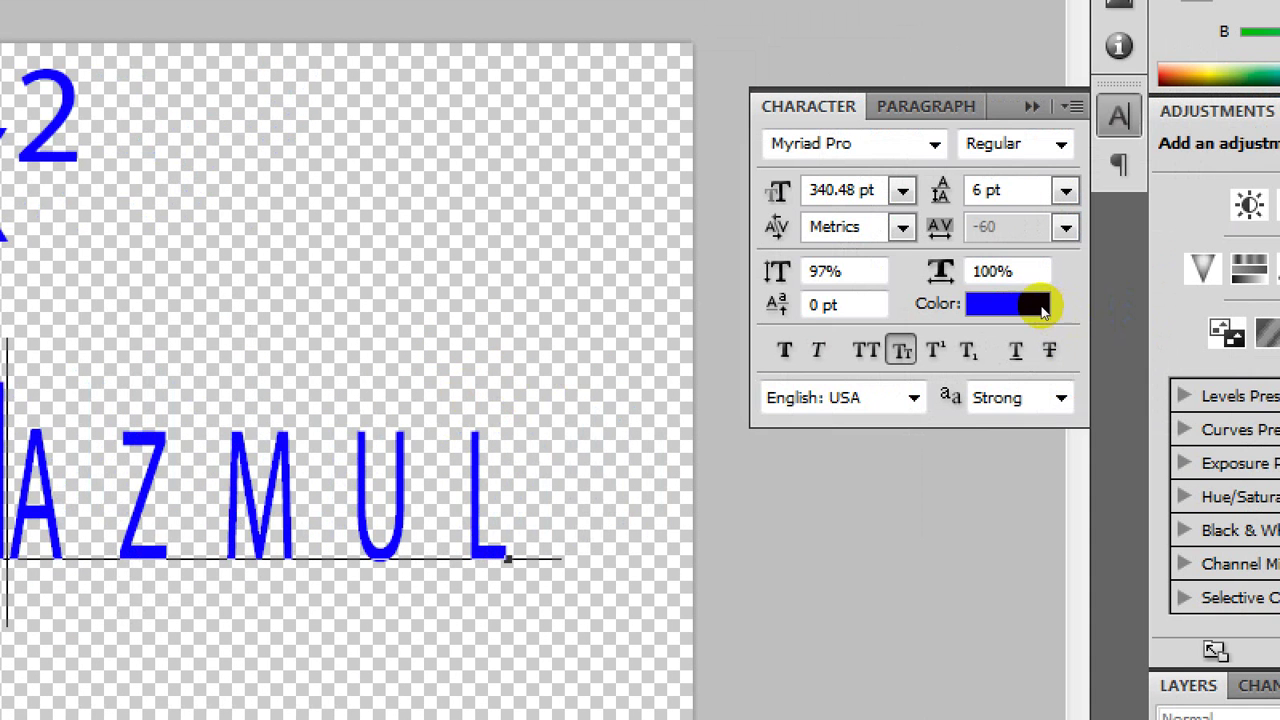
Set the large text line's anti-aliasing to Crisp.
key(alt+Down)
key(Up)
key(Up)
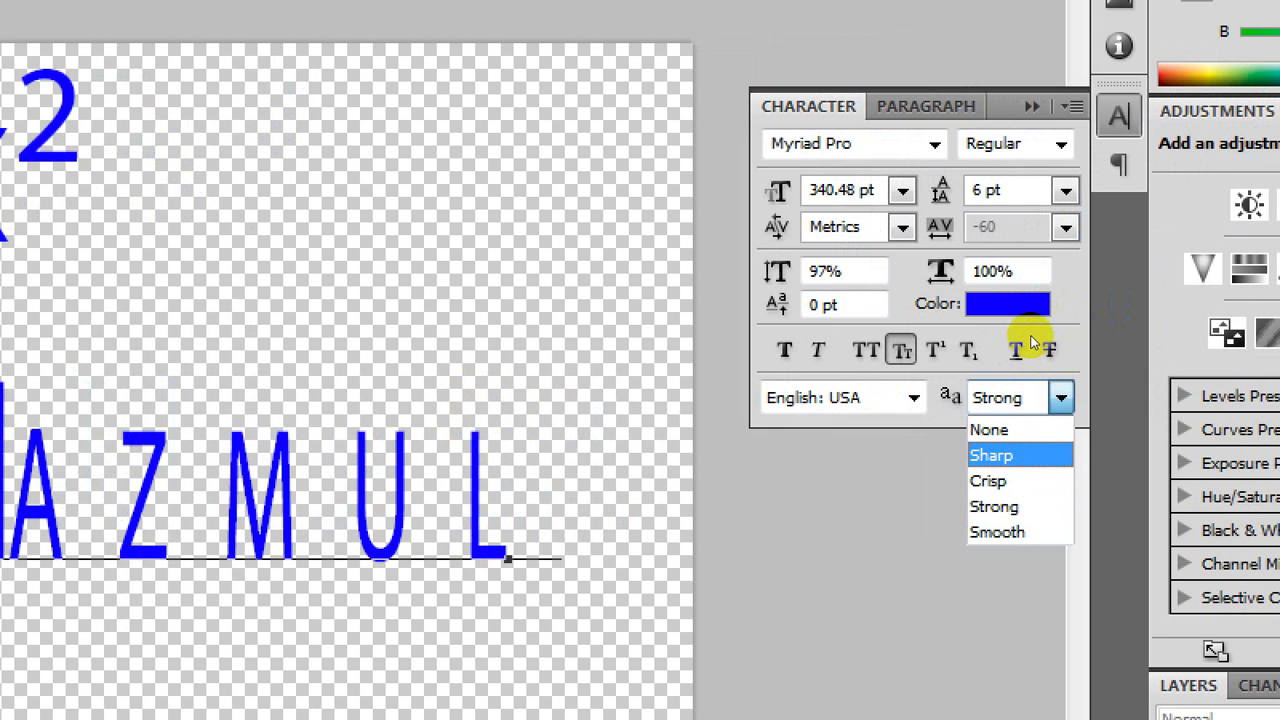
key(Down)
key(Return)
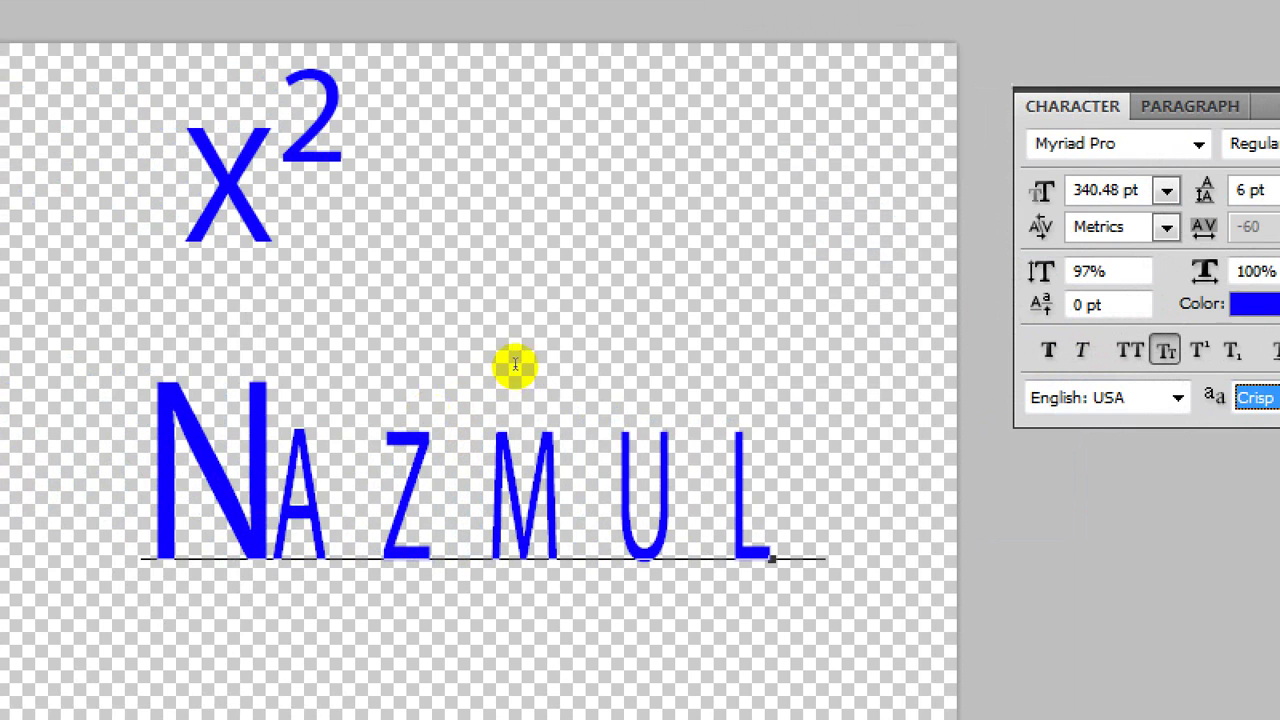
Try Sharp anti-aliasing on the large text line with the capital N selected, and deselect the letter.
drag(424, 362, 416, 362)
click(1036, 308)
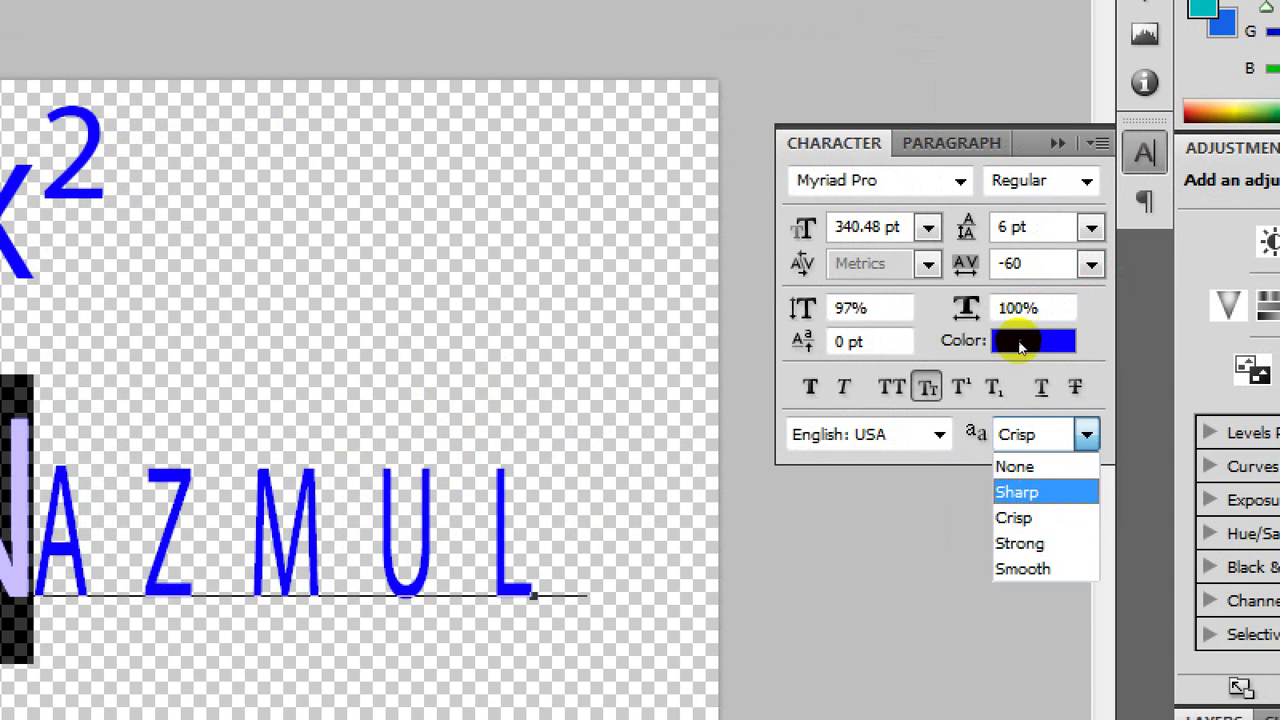
key(Return)
click(5, 461)
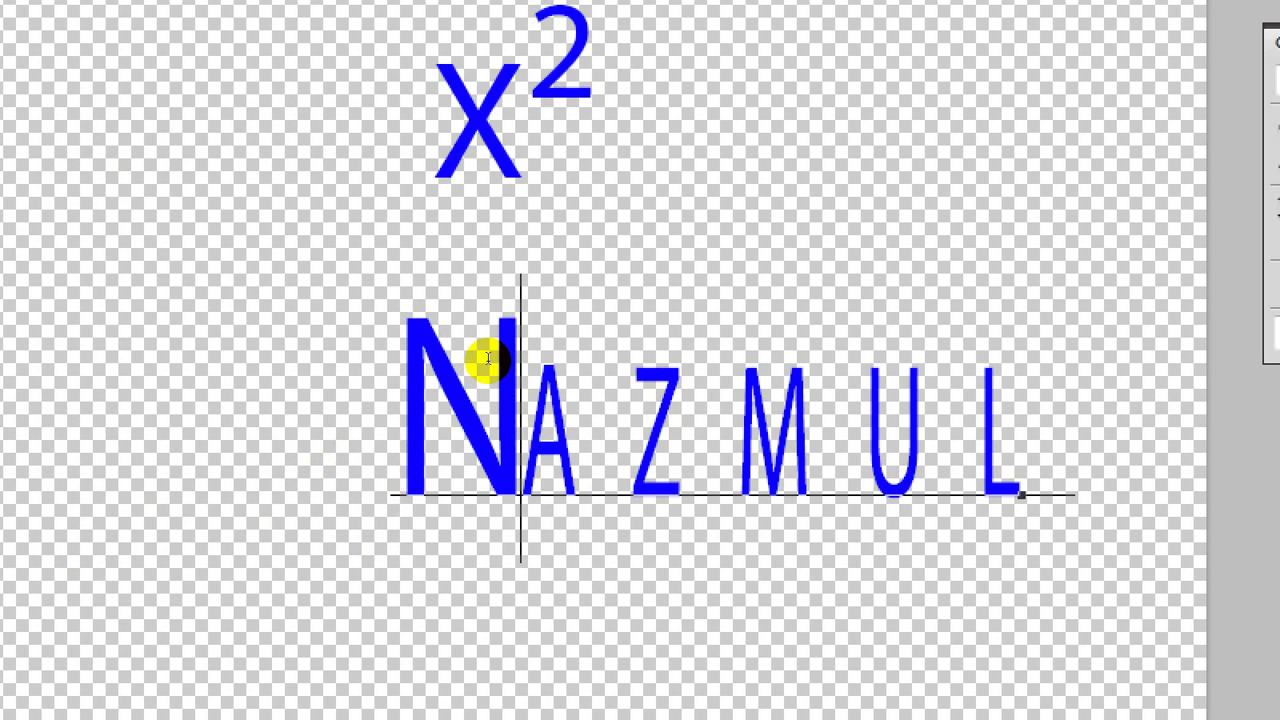
Underline the whole large text line, including the capital N, and deselect it.
key(shift+Left)
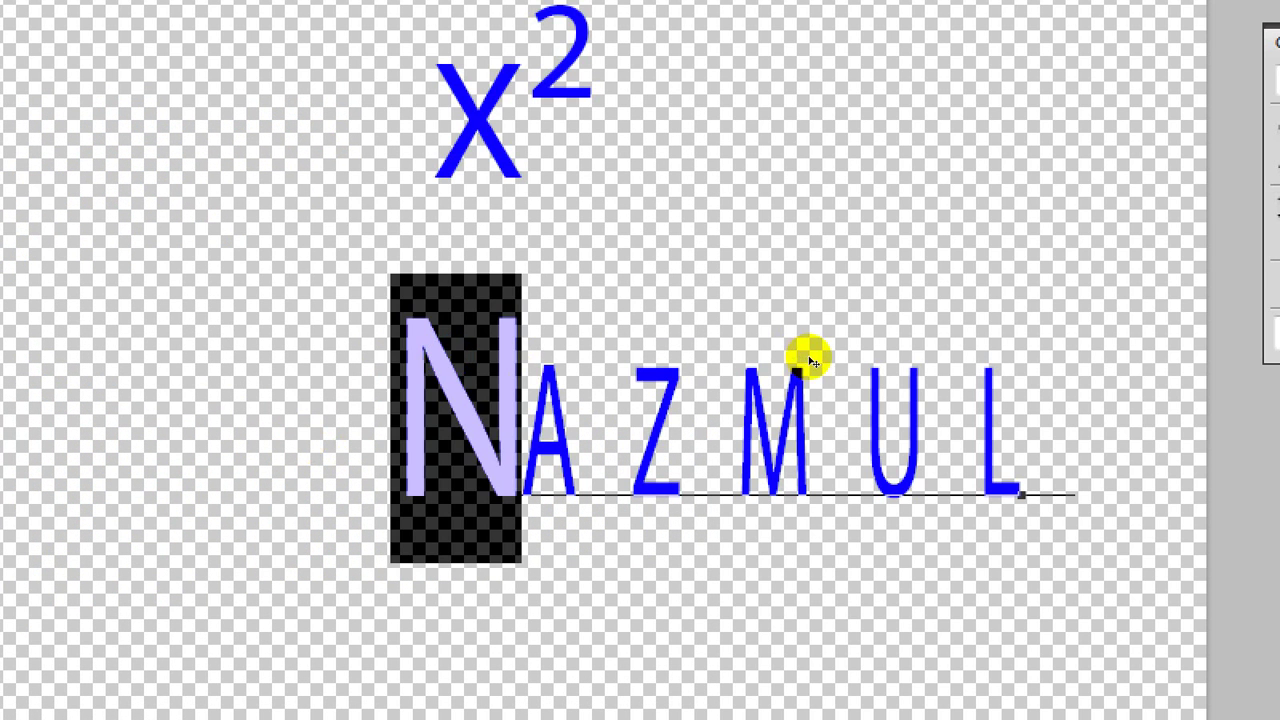
key(ctrl+shift+u)
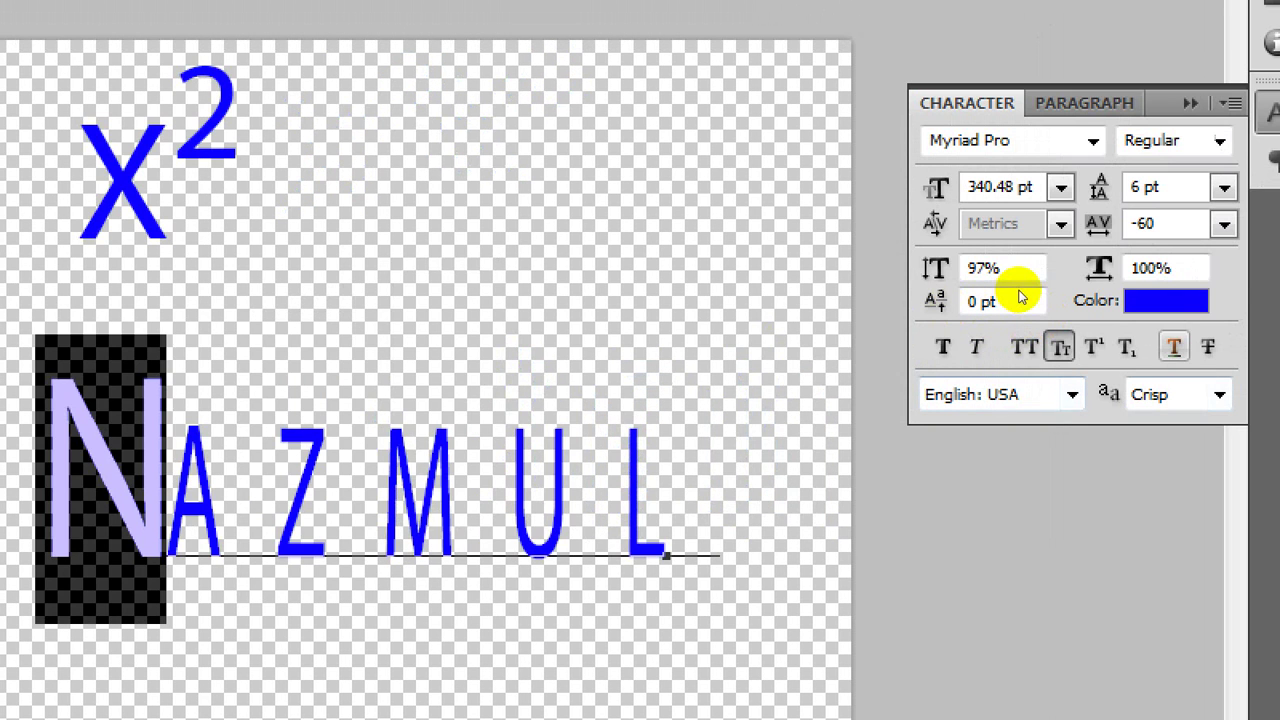
key(End)
key(shift+Left)
key(shift+Home)
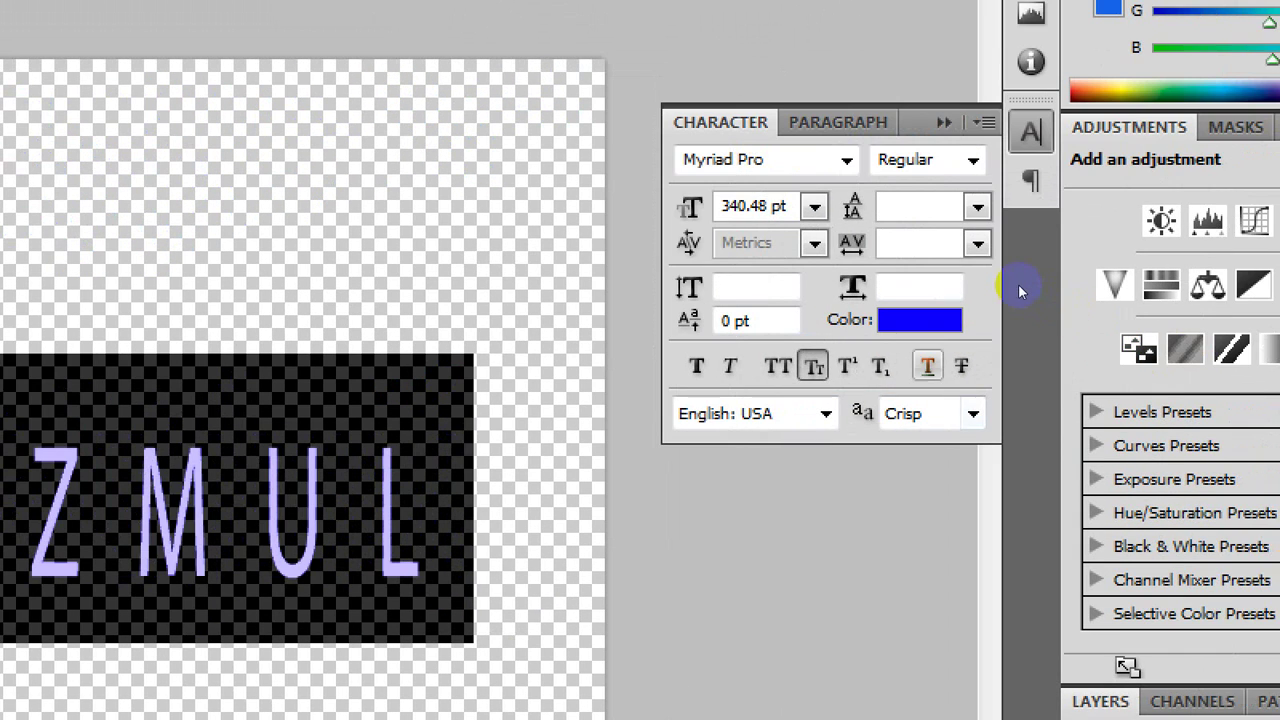
click(928, 365)
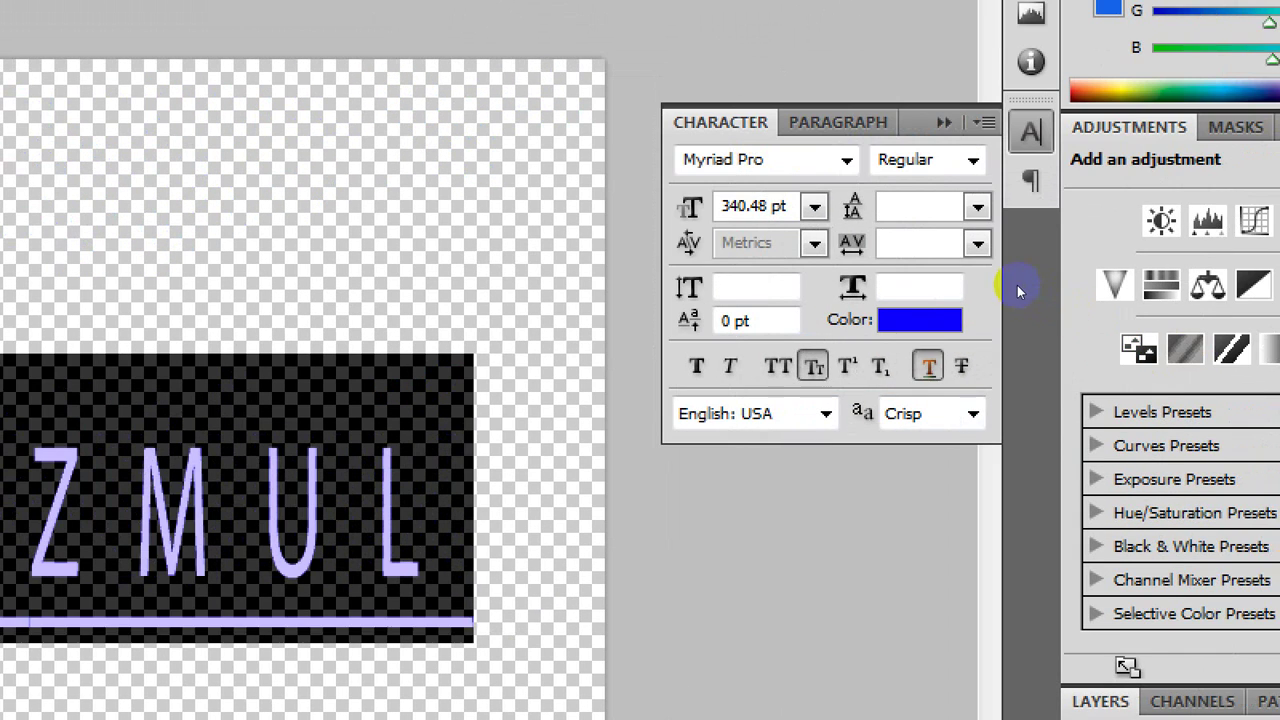
click(133, 494)
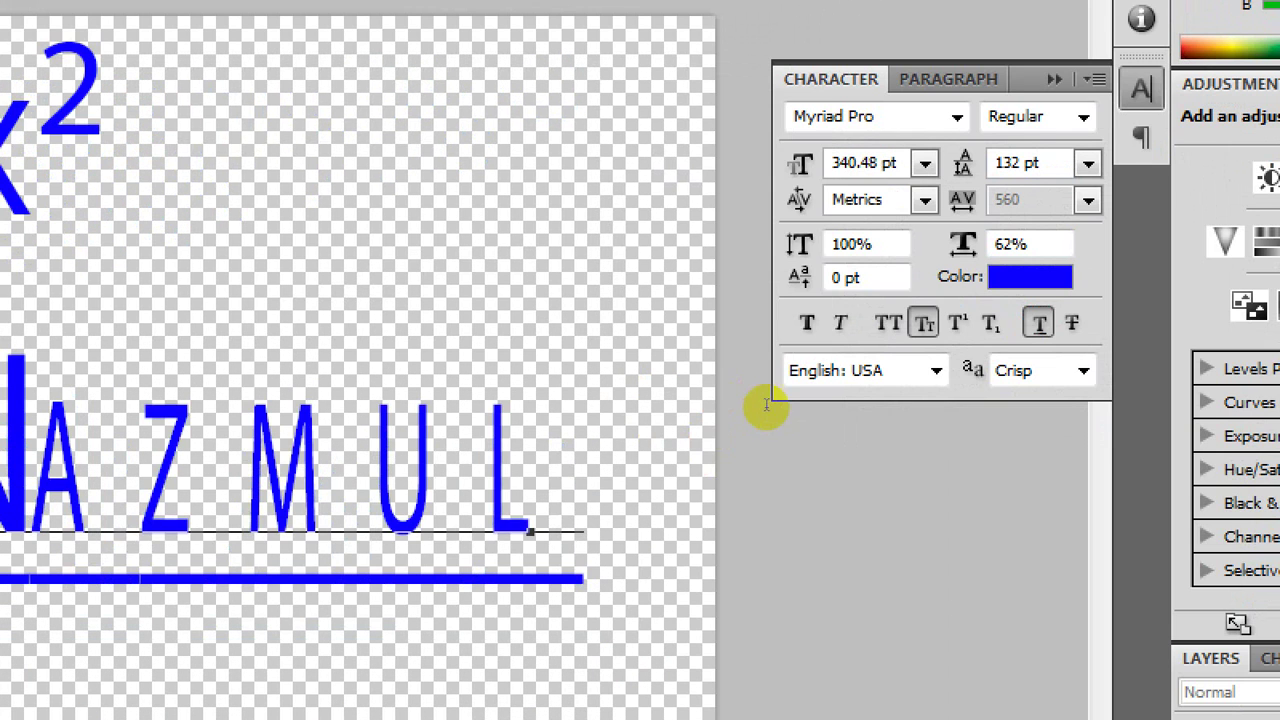
drag(560, 400, 97, 371)
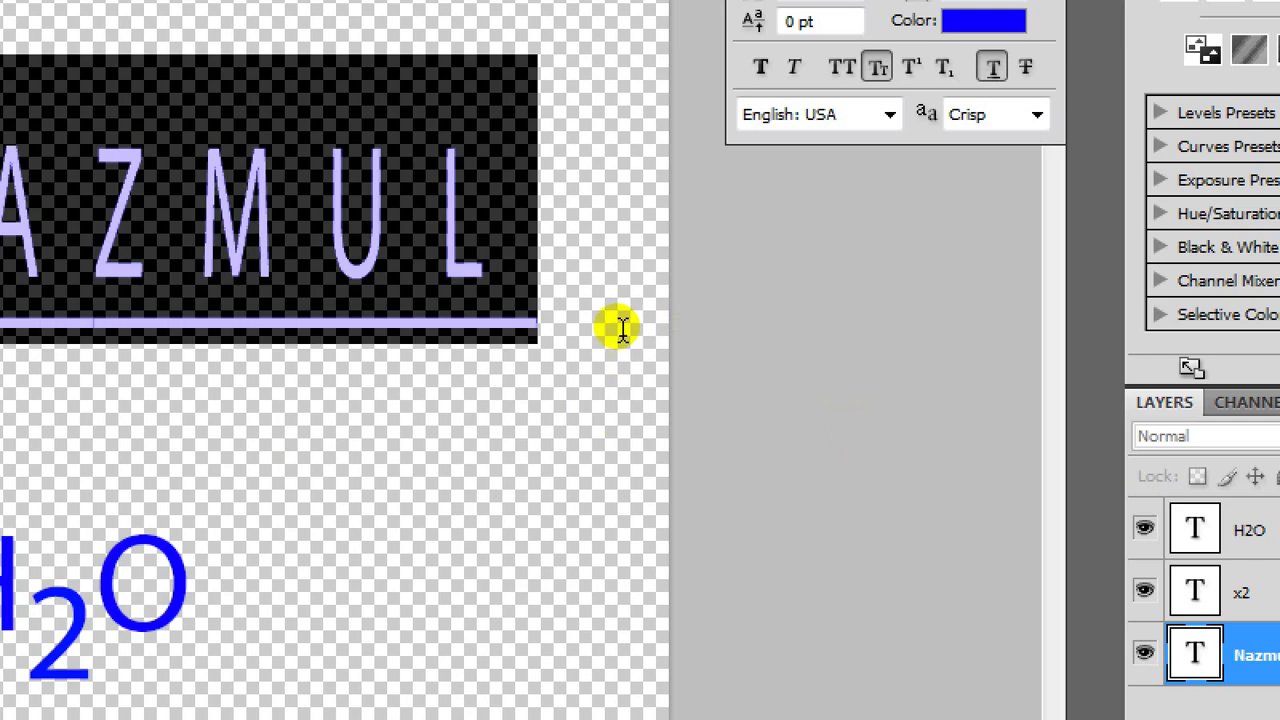
click(72, 530)
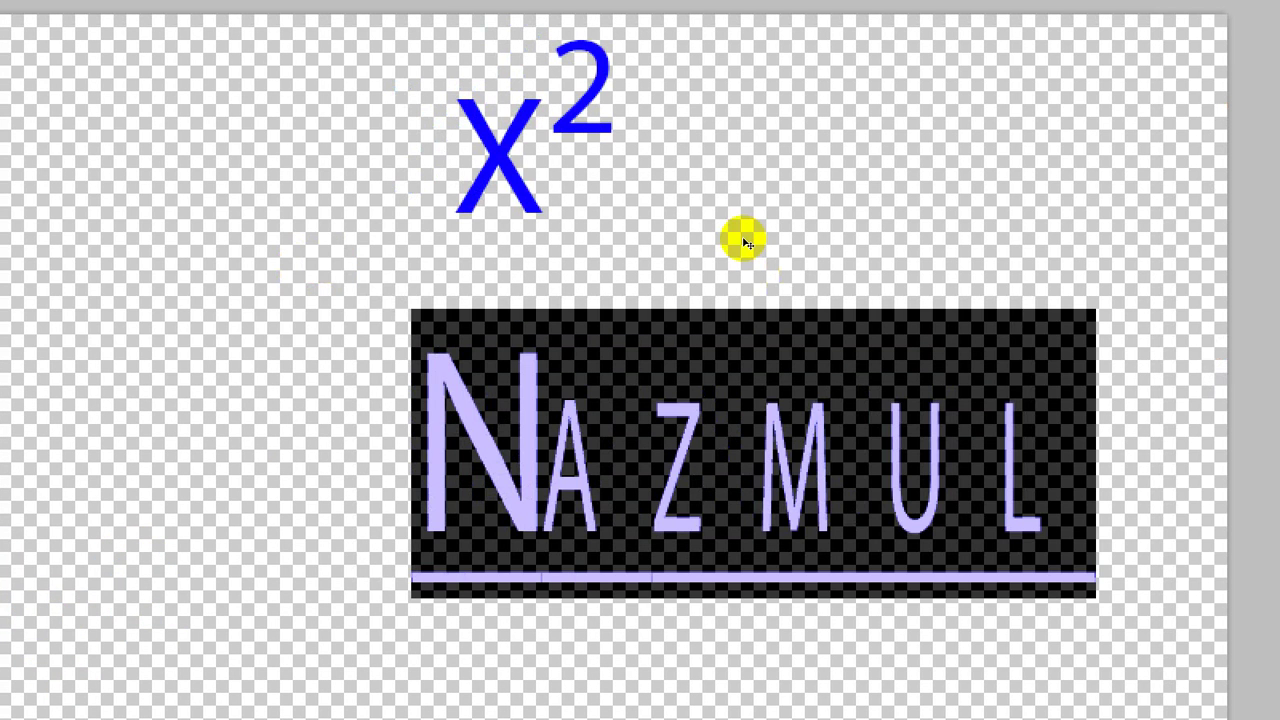
click(623, 326)
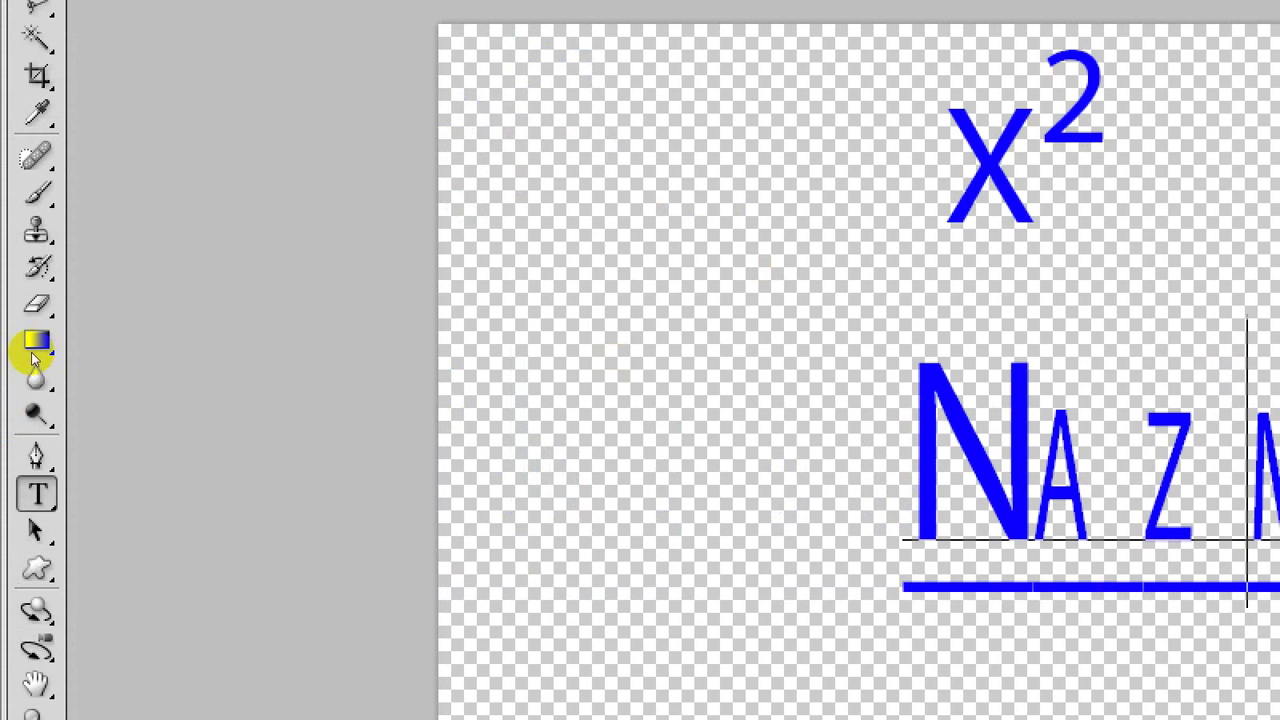
Add a new 300 pt text line reading "$40" and position it between the x2 text and the large line.
click(37, 457)
click(38, 494)
click(683, 200)
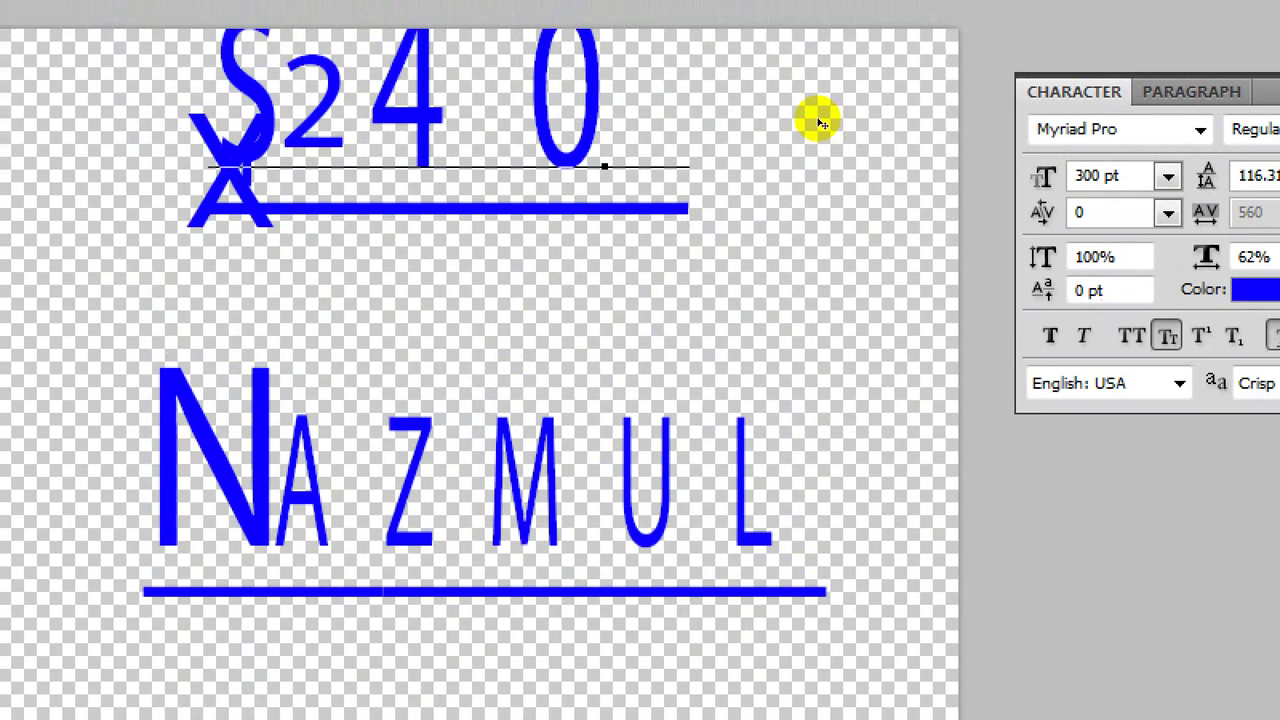
drag(629, 229, 684, 343)
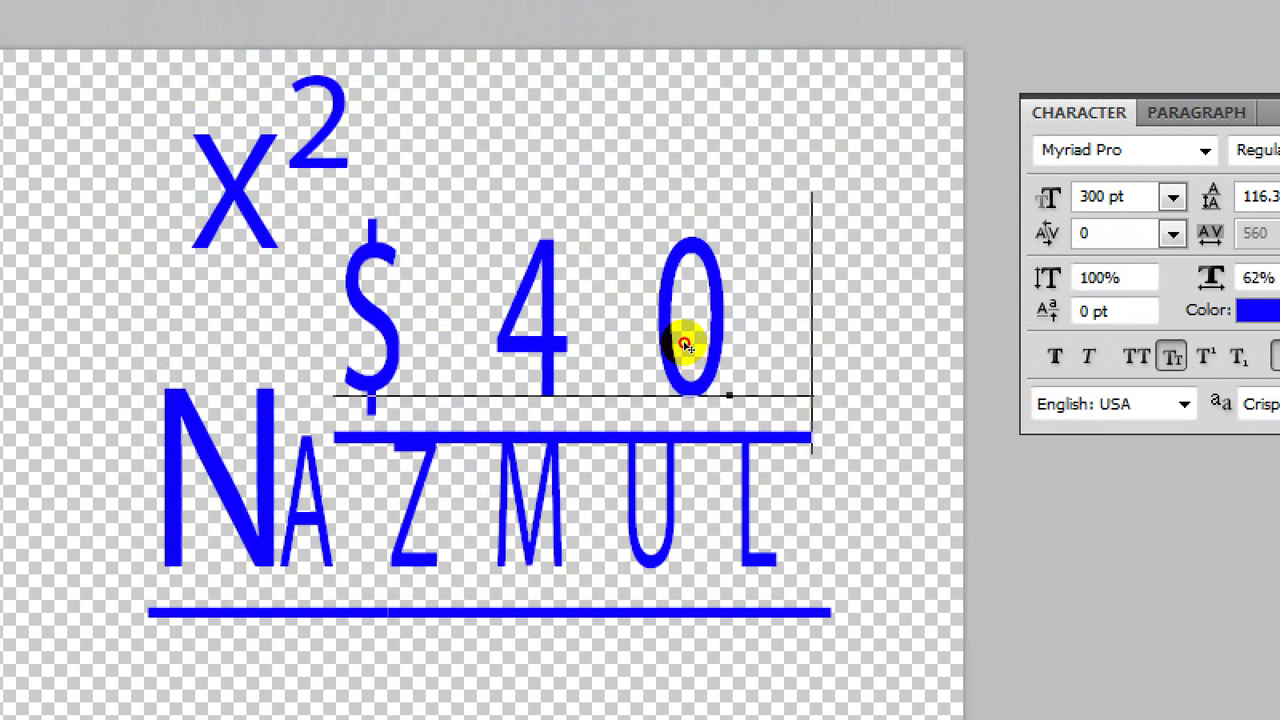
Apply strikethrough to the whole "$40" text and remove its underline.
drag(759, 255, 385, 259)
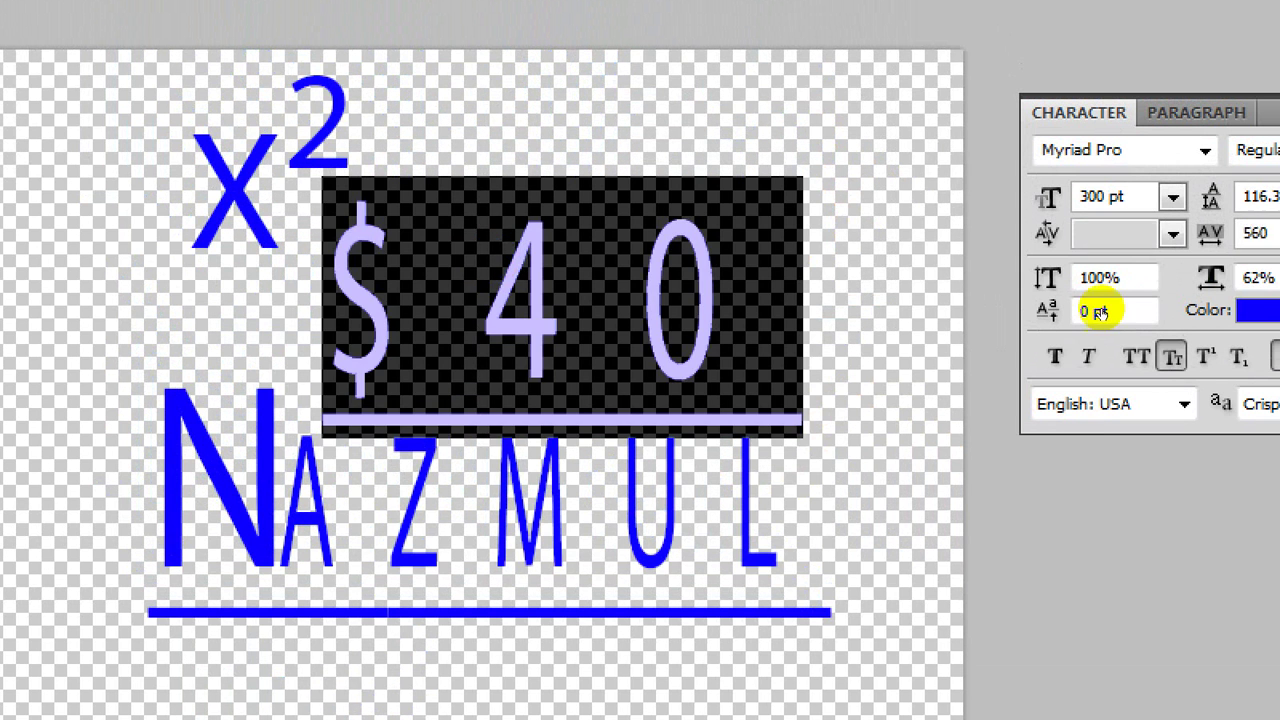
click(963, 334)
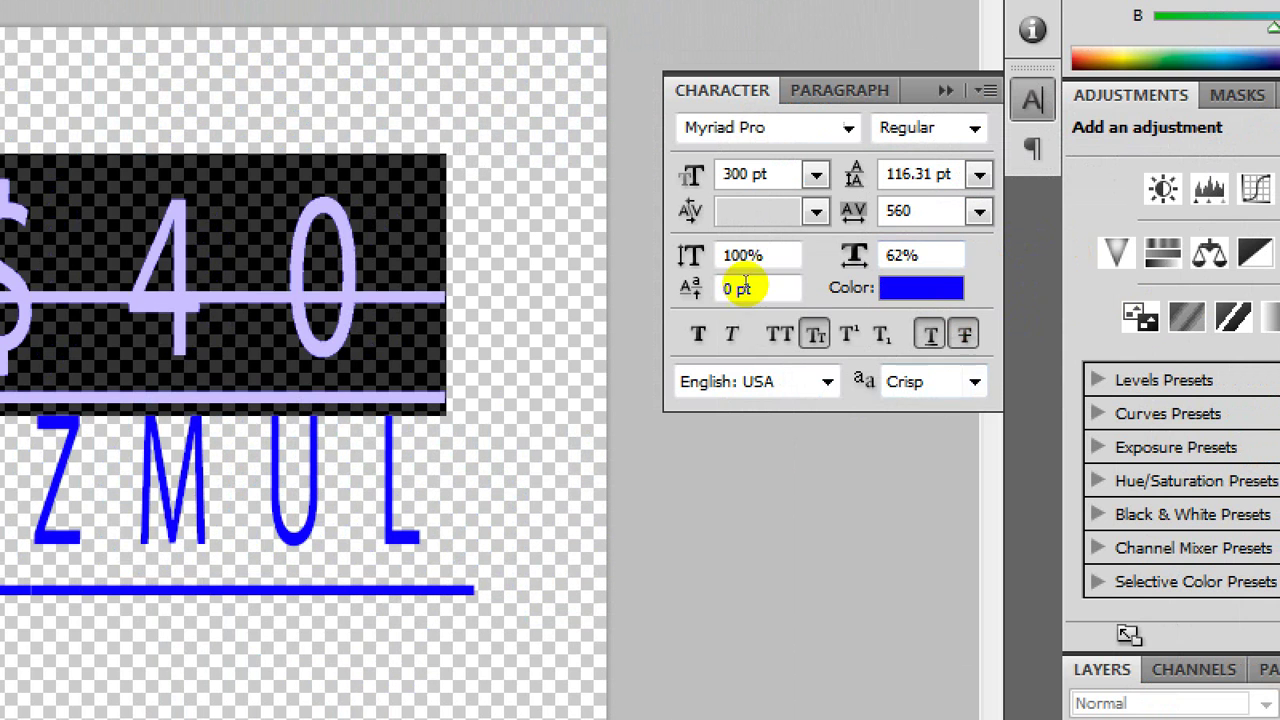
click(286, 300)
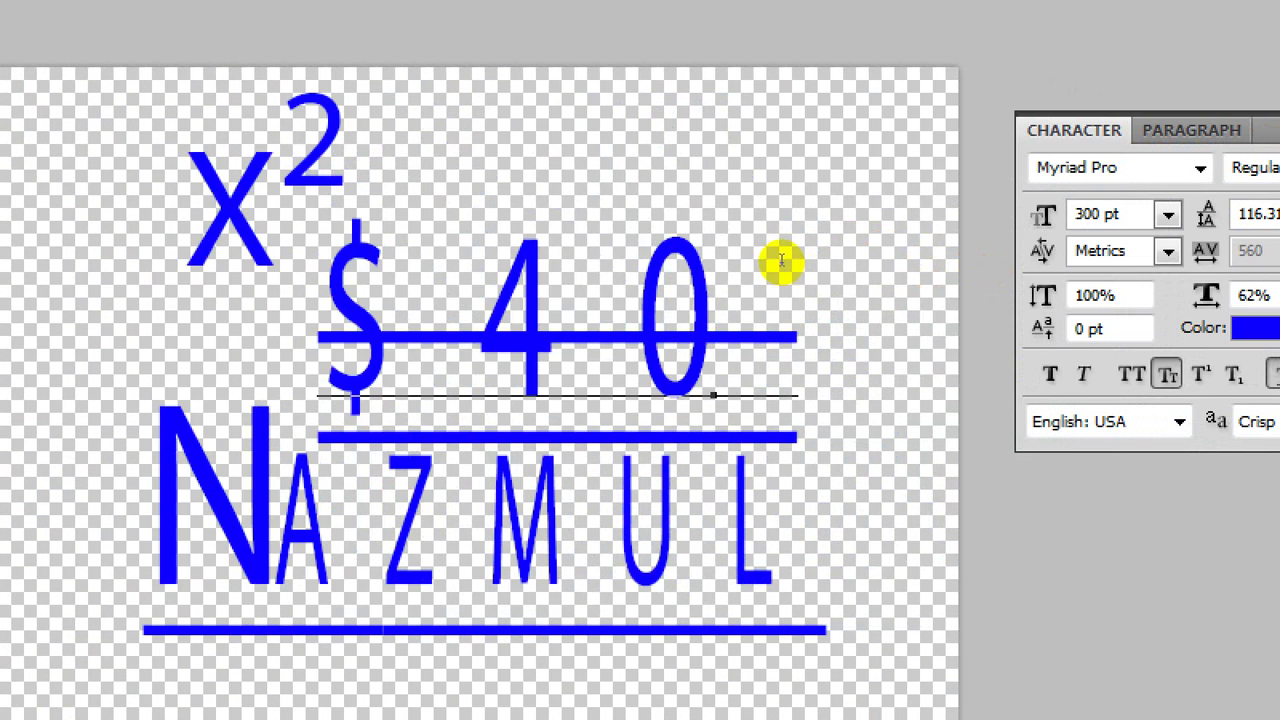
drag(781, 262, 320, 262)
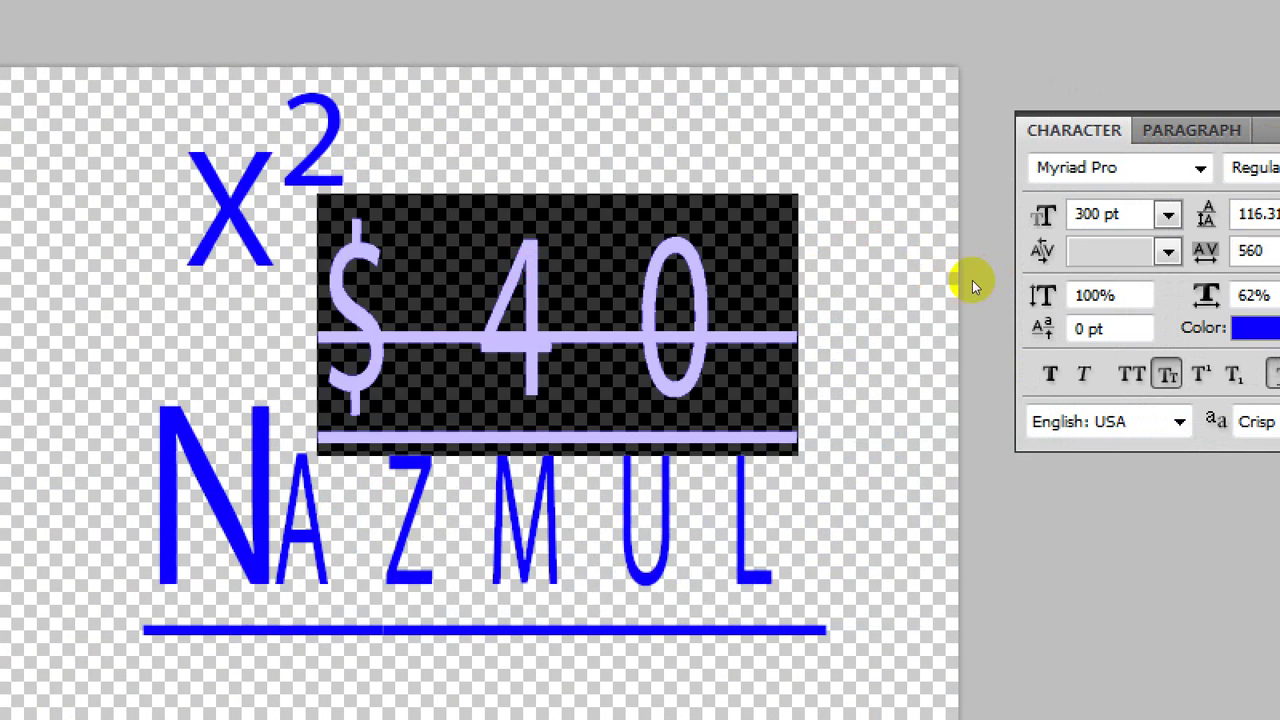
key(ctrl+shift+u)
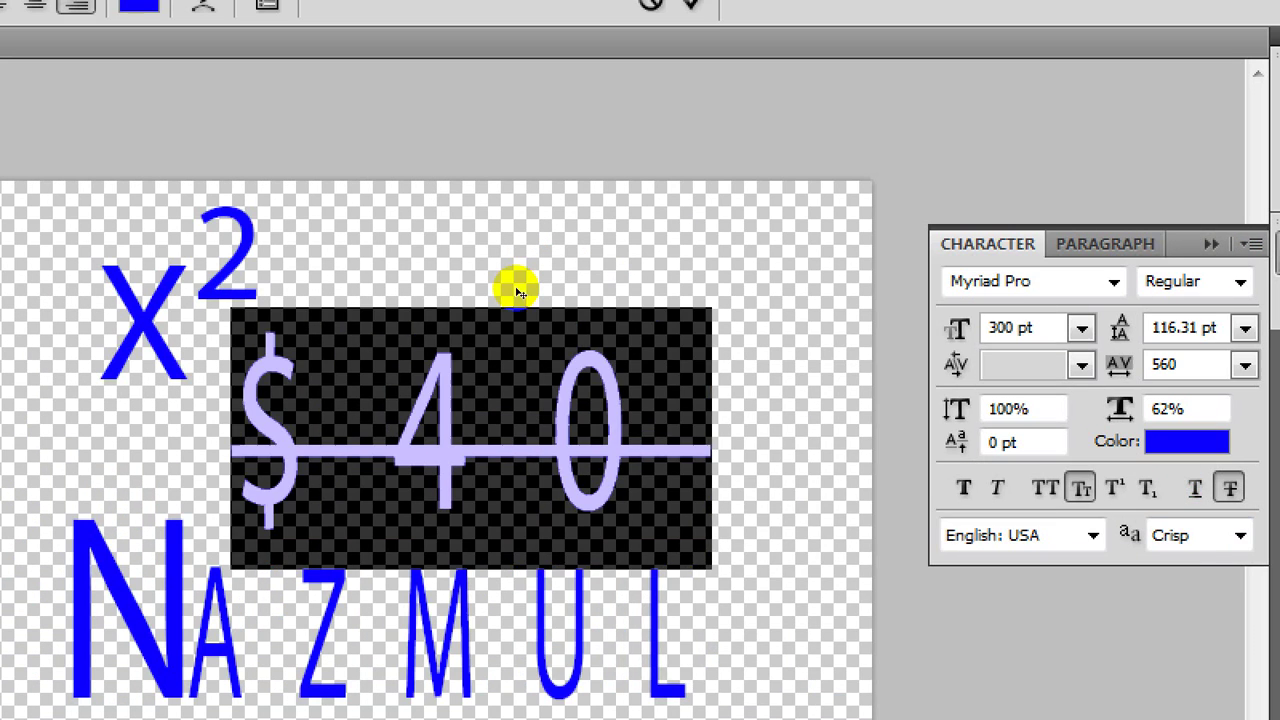
Change the color of the "$40" text to pure red (H 0, S 100%, B 100%) and deselect it.
click(1187, 441)
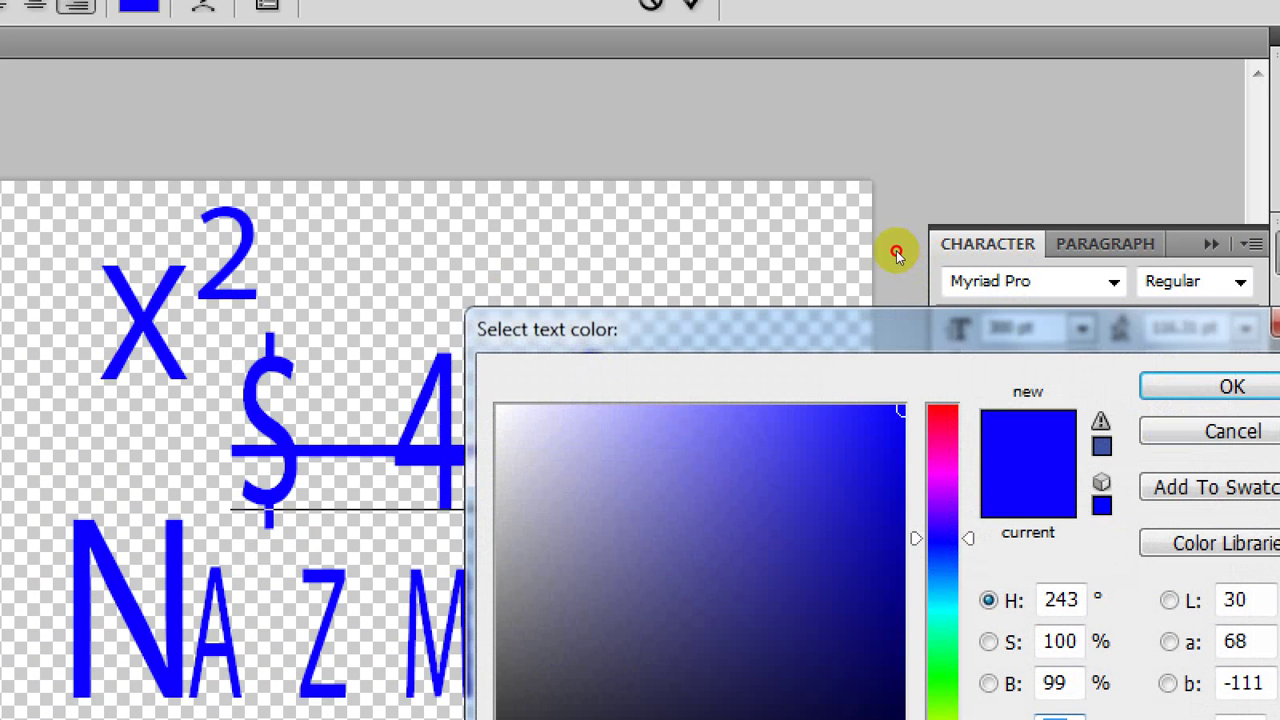
click(942, 406)
drag(899, 420, 905, 405)
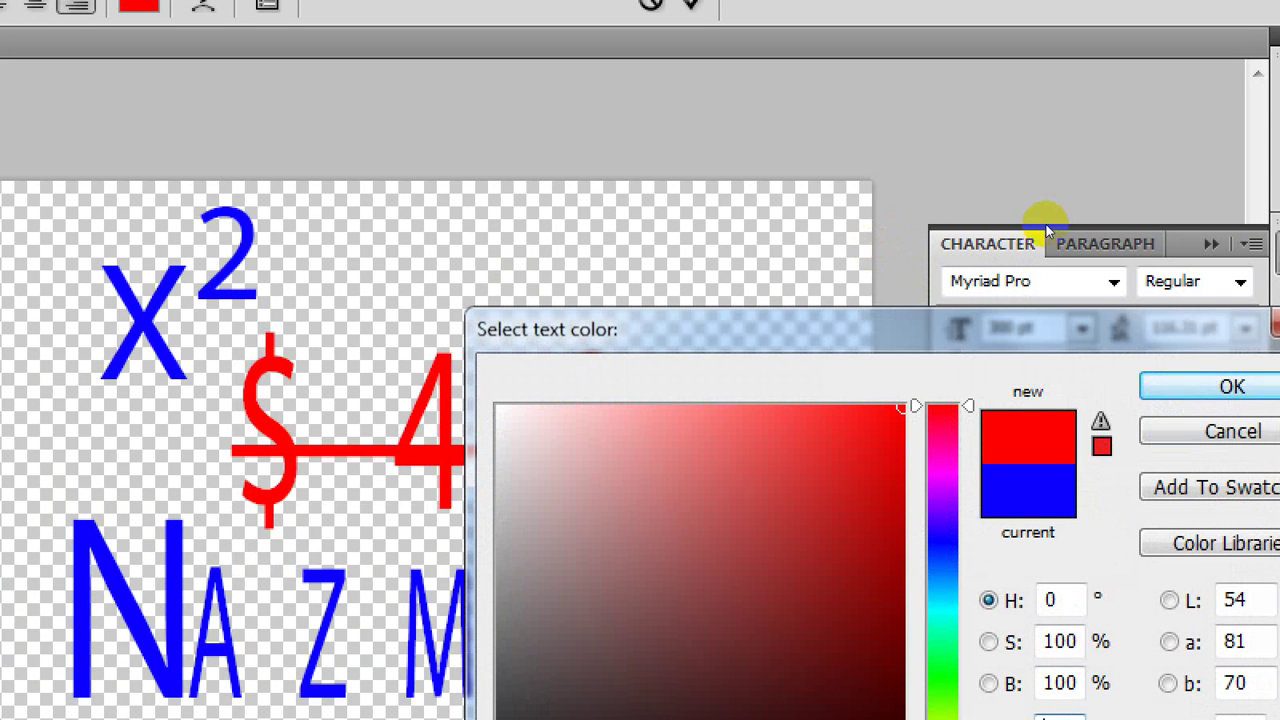
key(Return)
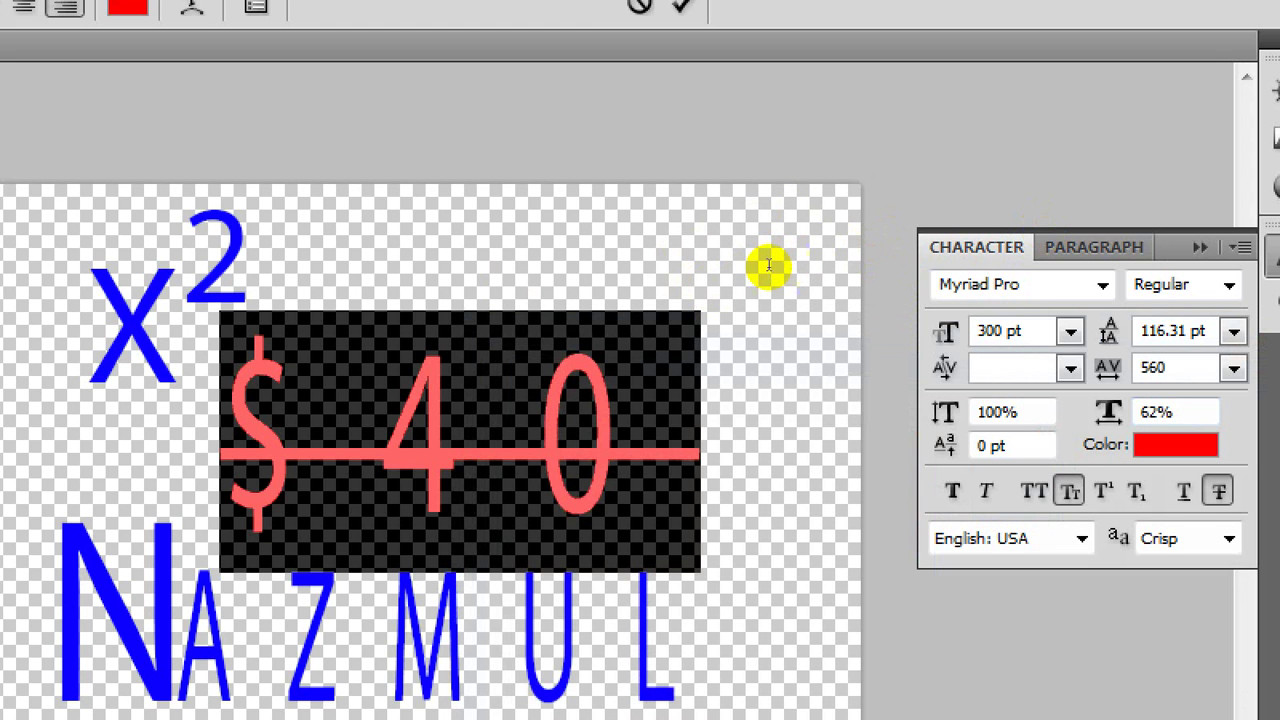
click(768, 267)
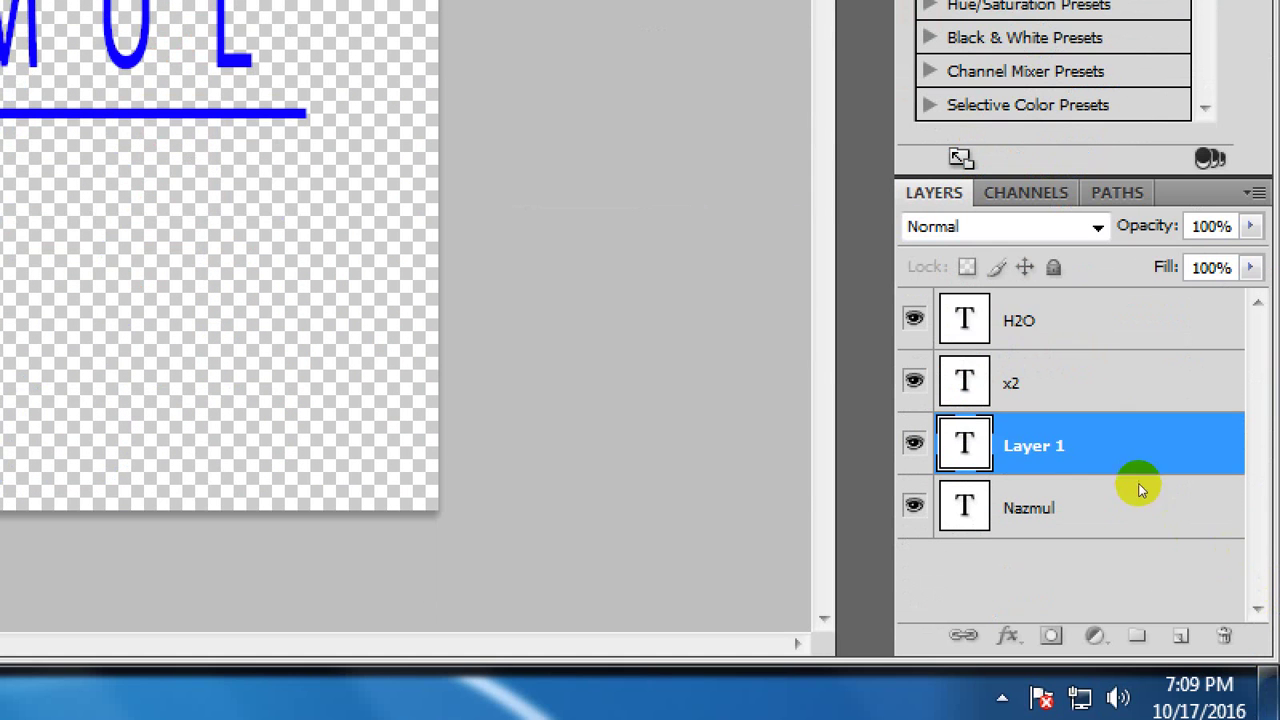
Delete the H2O, x2 and $40 text layers, keeping only the large text line's layer.
click(1157, 320)
ctrl+click(1162, 383)
key(alt+shift+comma)
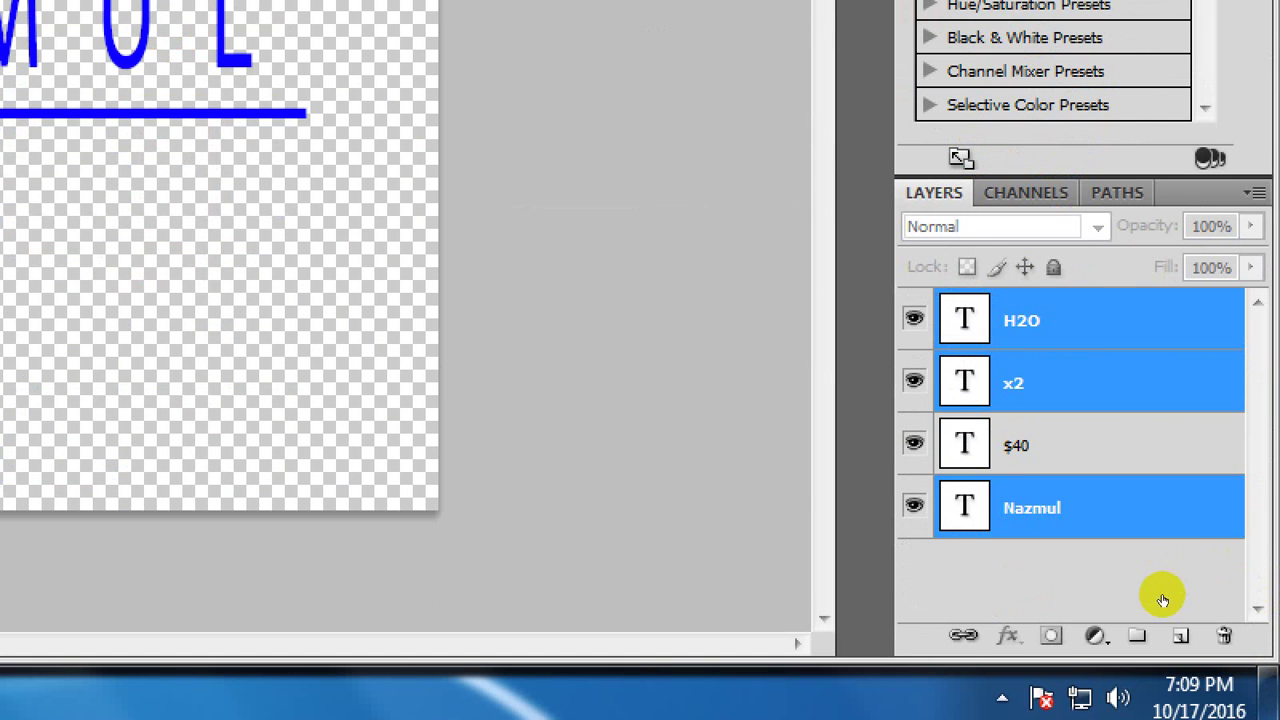
key(alt+shift+bracketright)
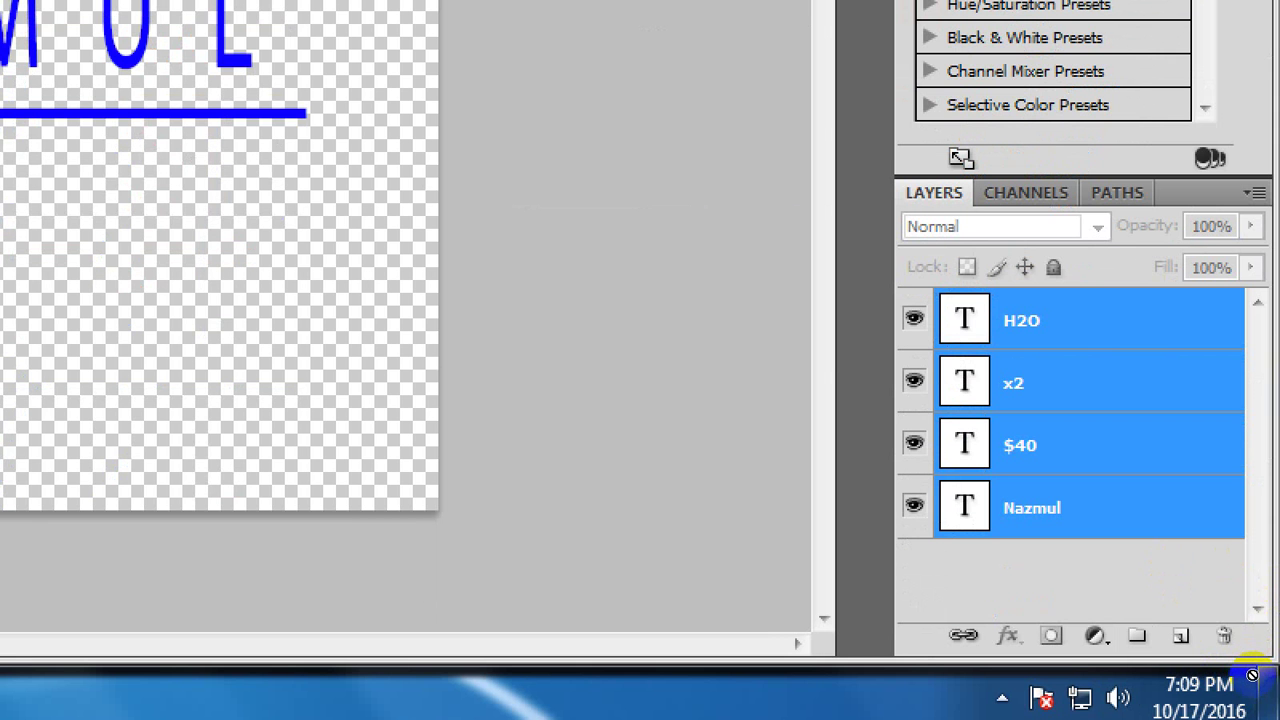
ctrl+click(1130, 515)
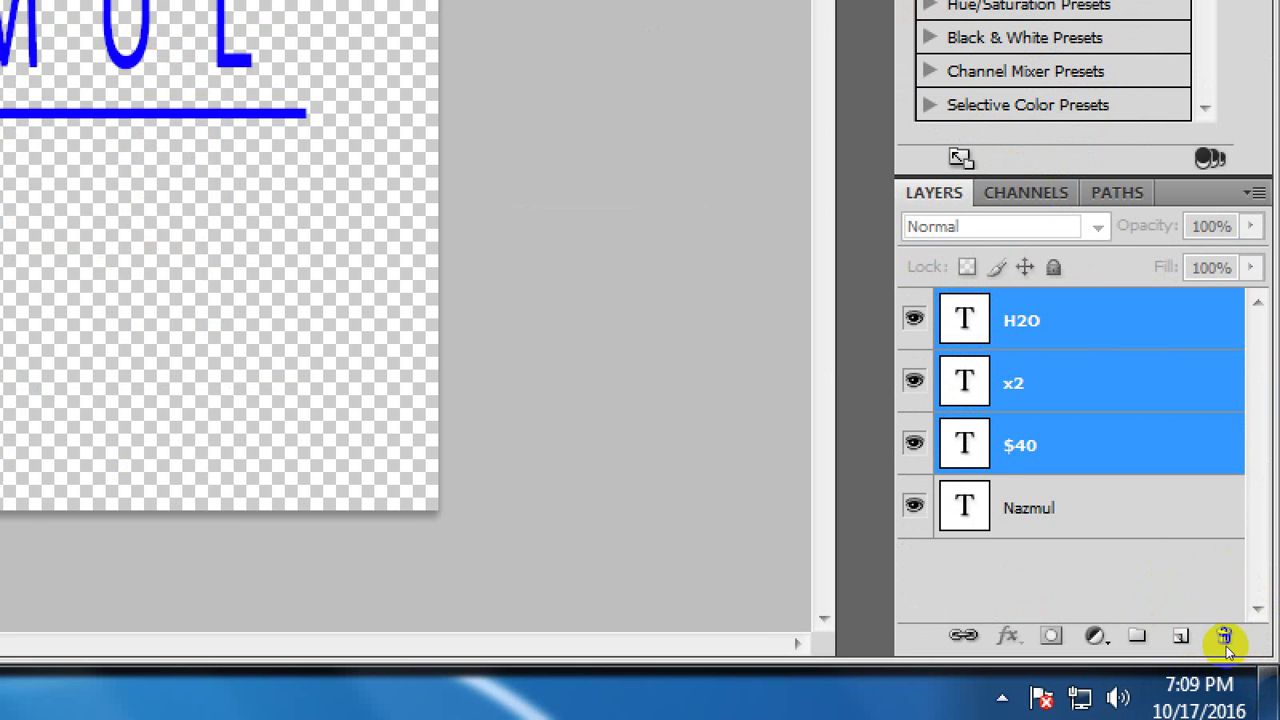
key(Delete)
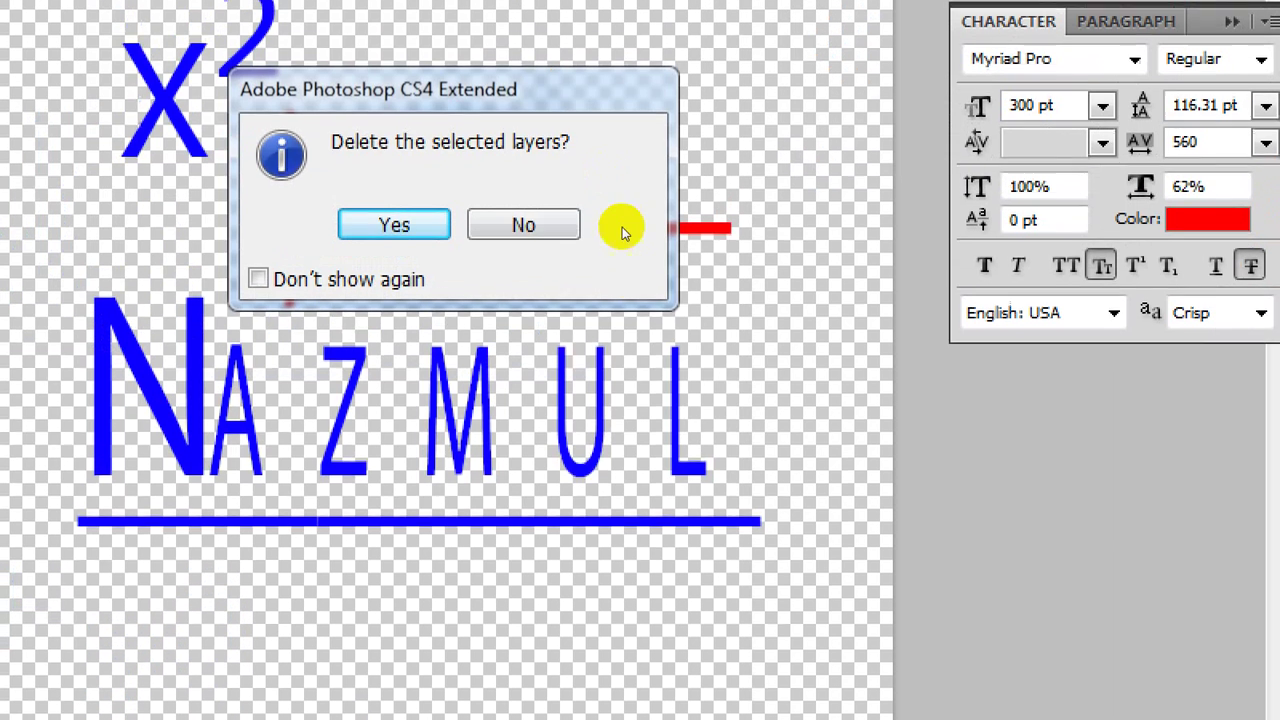
click(617, 268)
key(Return)
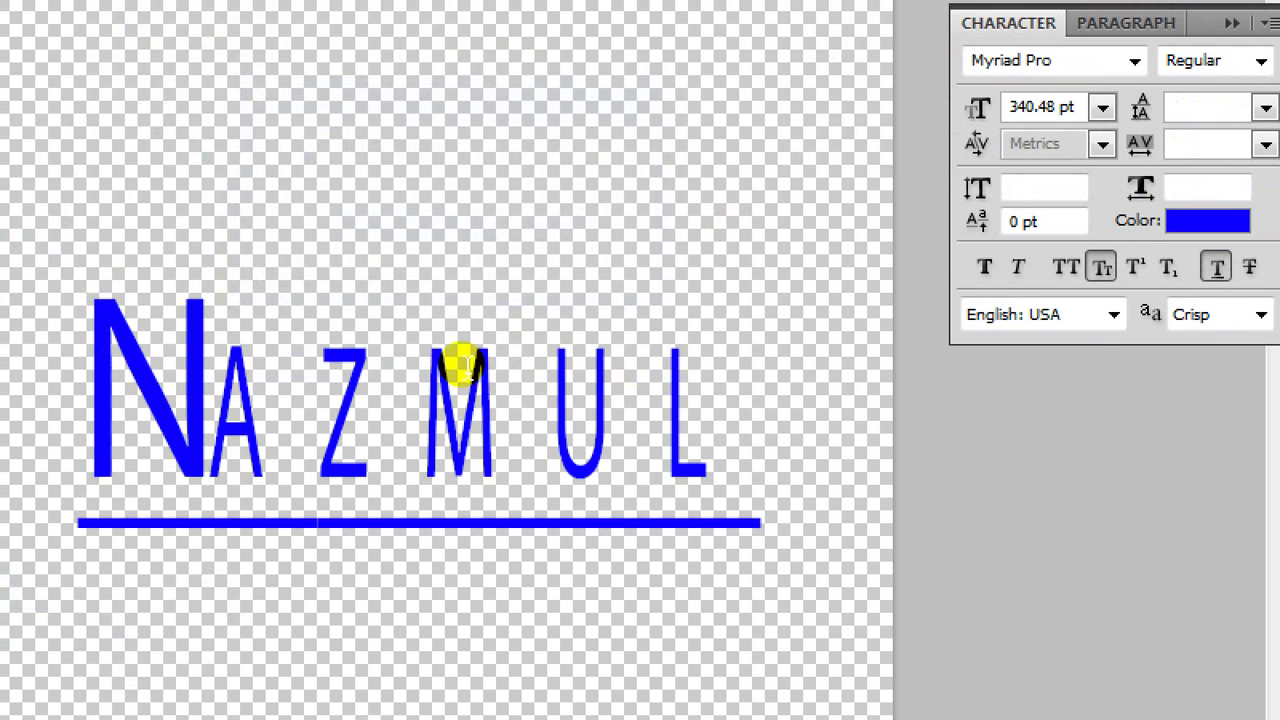
Clear all characters from the remaining large text line and show the additional character options.
double_click(461, 362)
key(Delete)
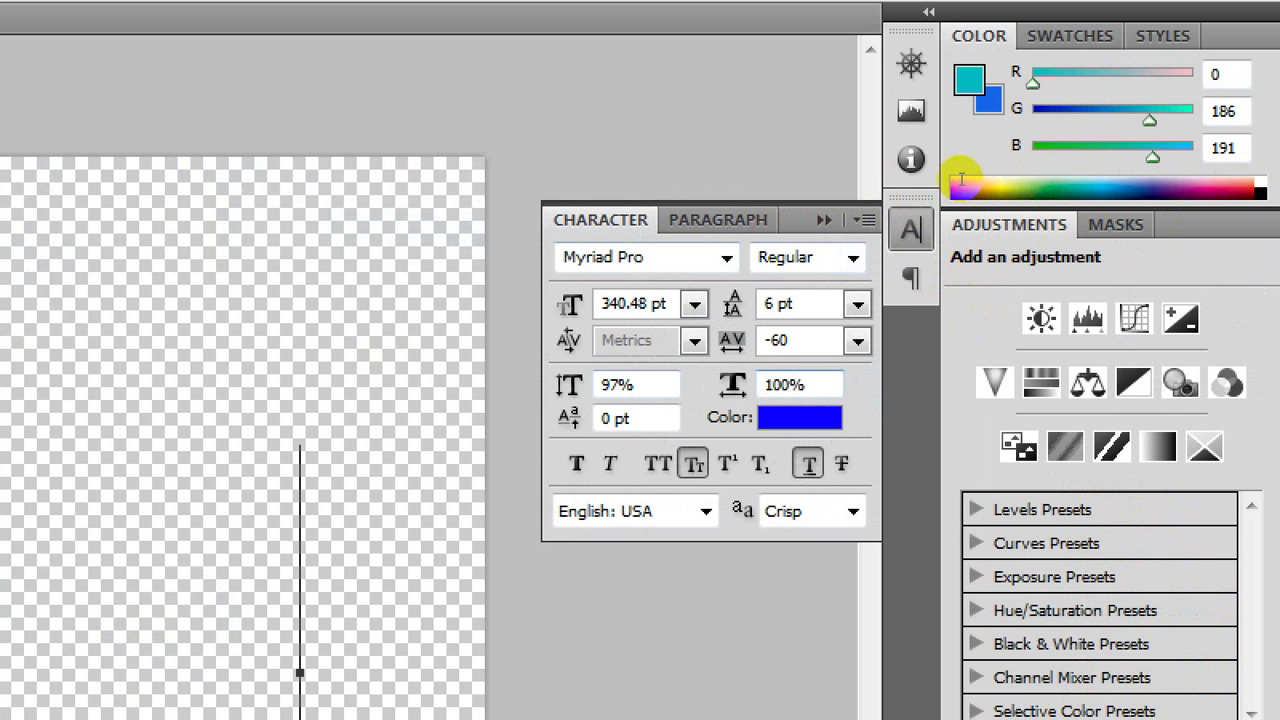
click(864, 220)
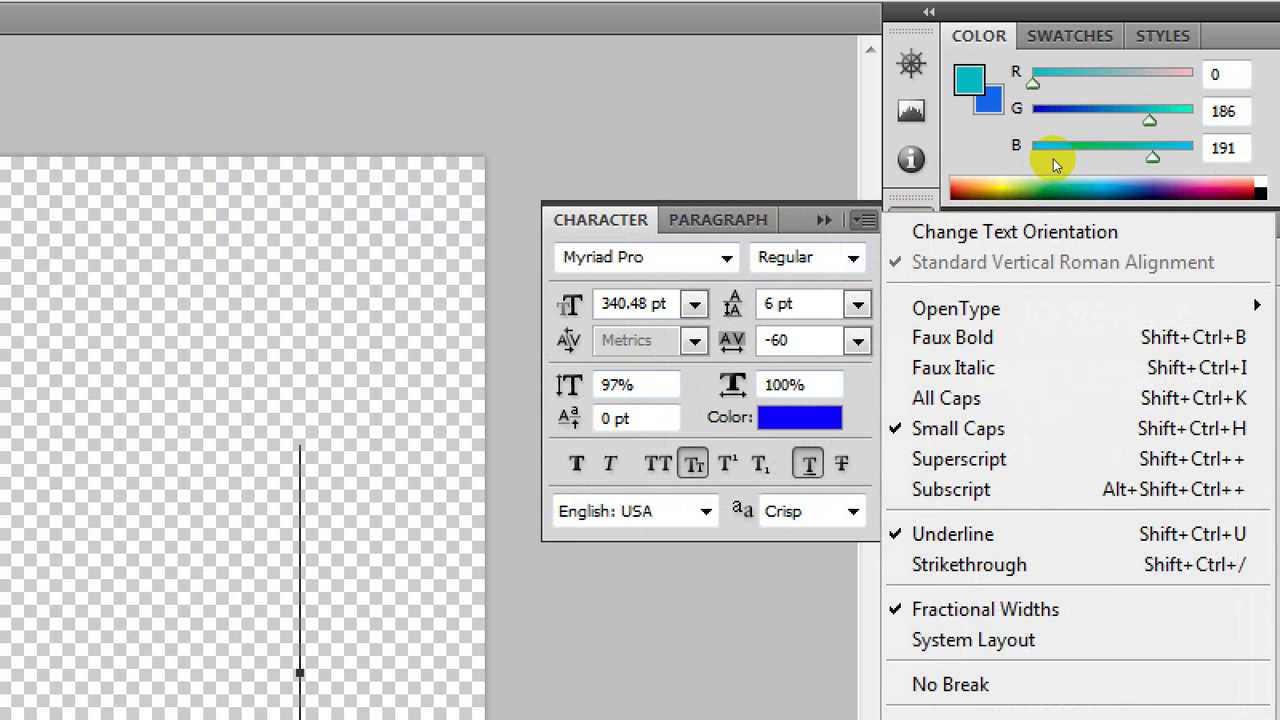